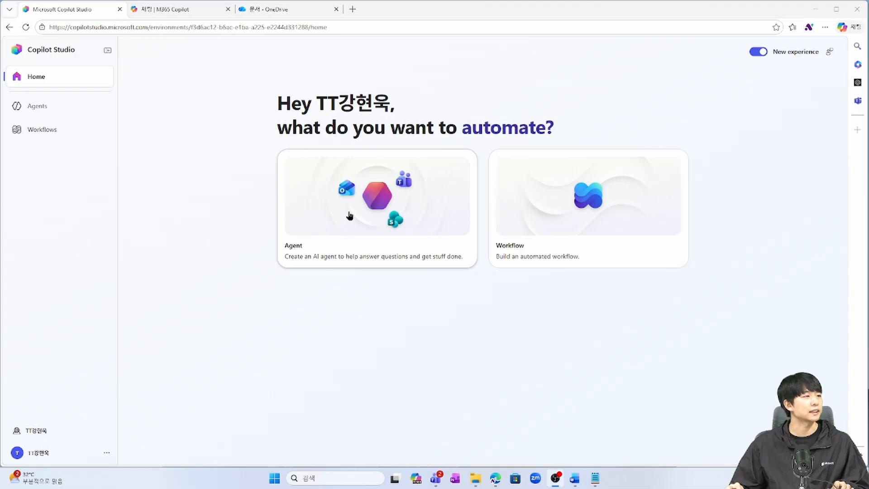
Create a new agent and name it 수행평가 알리미.V.2.
{"action": "left_click", "coordinate": [348, 215]}
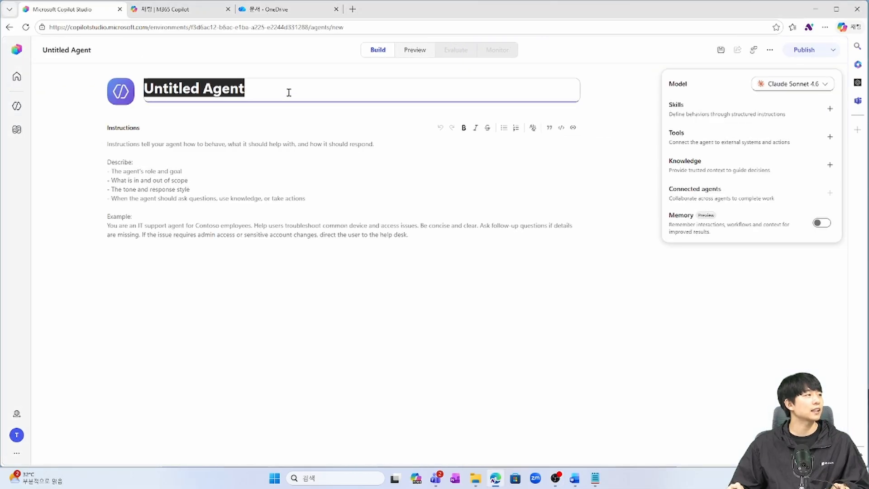
{"action": "left_click", "coordinate": [289, 92]}
{"action": "key", "text": "ctrl+a"}
{"action": "type", "text": "ㅅ"}
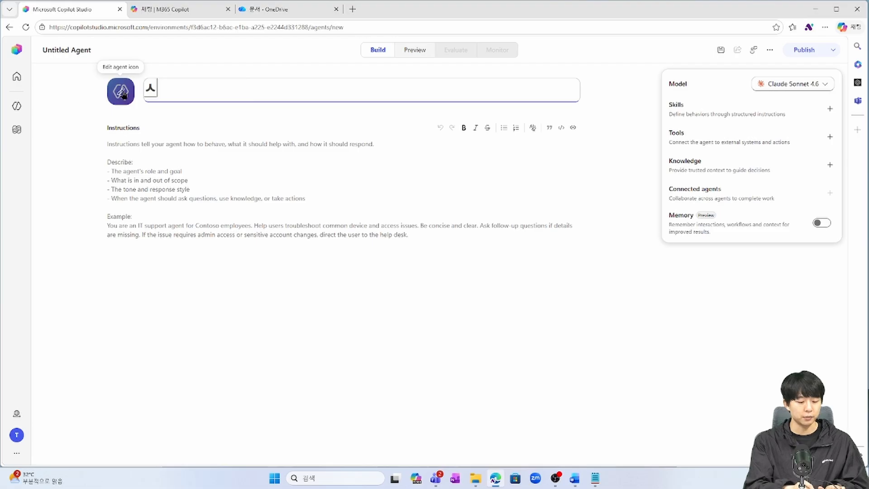
{"action": "type", "text": "ㅜ행평가 알ㄹ"}
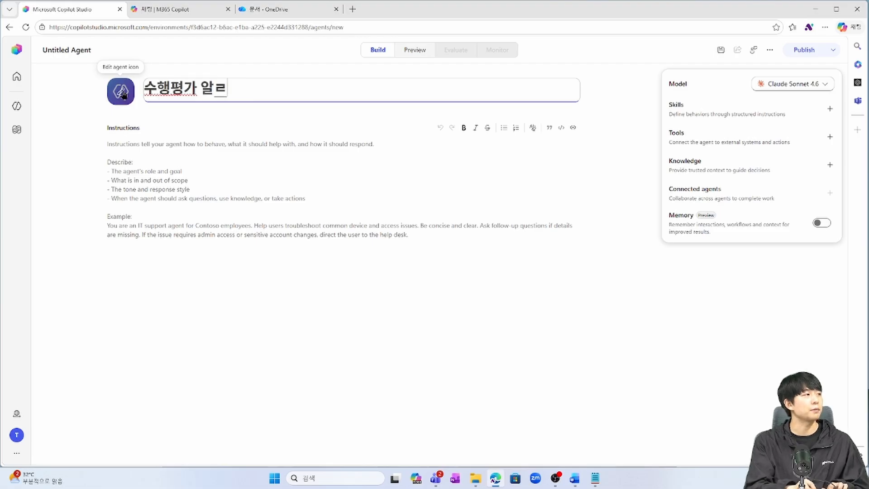
{"action": "type", "text": "ㅣ미"}
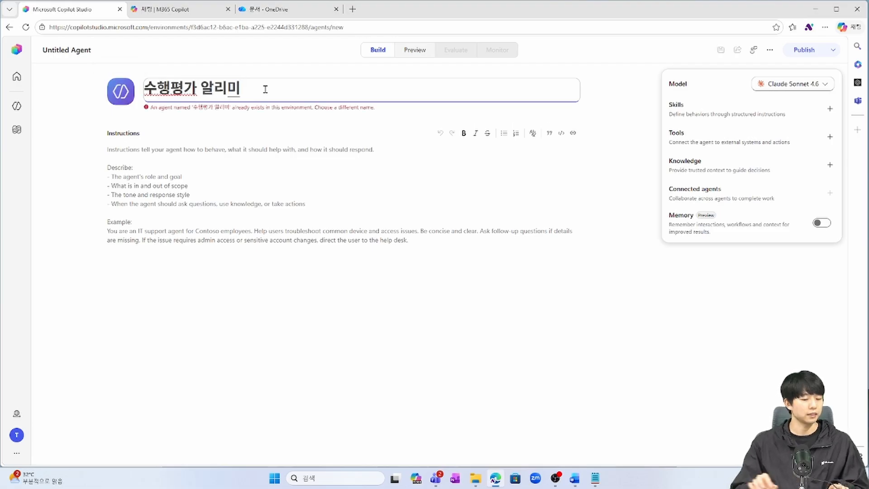
{"action": "type", "text": "V2"}
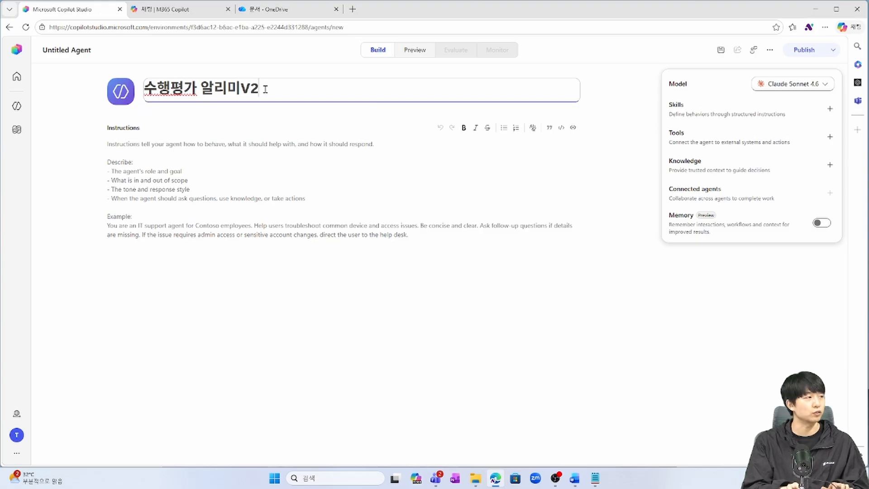
{"action": "key", "text": "Left"}
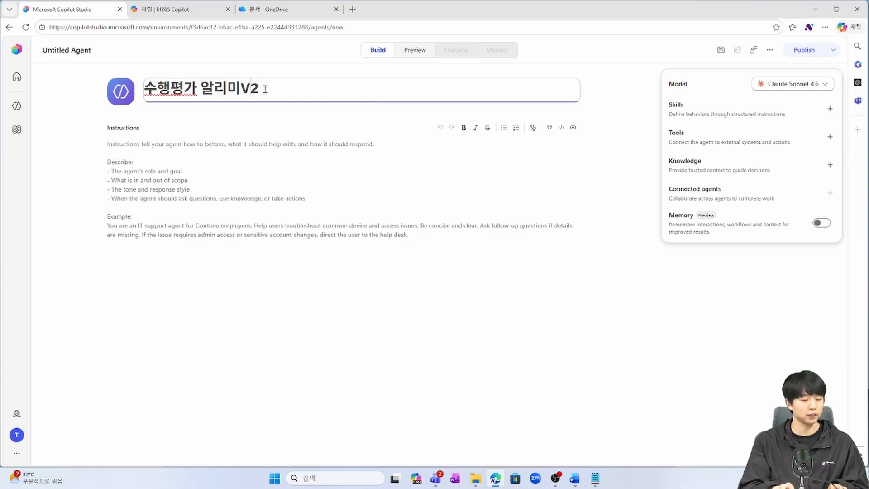
{"action": "type", "text": "."}
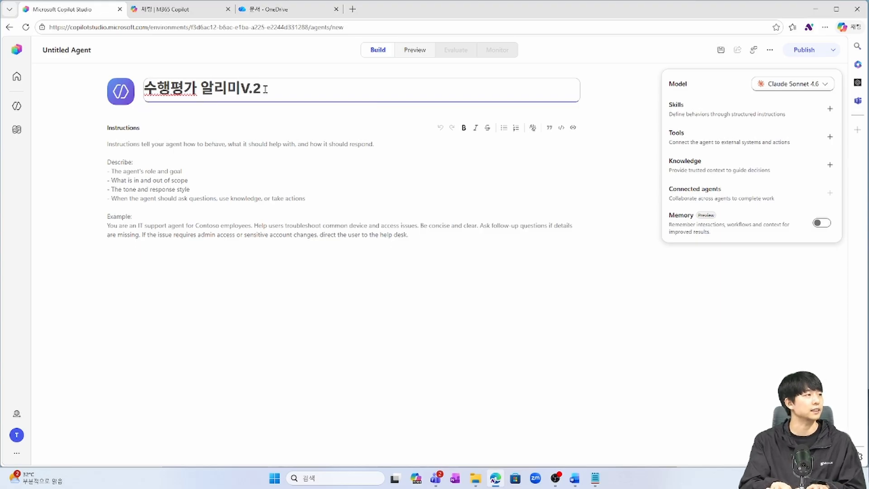
{"action": "key", "text": "Left"}
{"action": "type", "text": "."}
Fill the agent's instructions with the prepared Korean text on role, response principles, response format, scope limits and unresolved searches.
{"action": "left_click", "coordinate": [295, 163]}
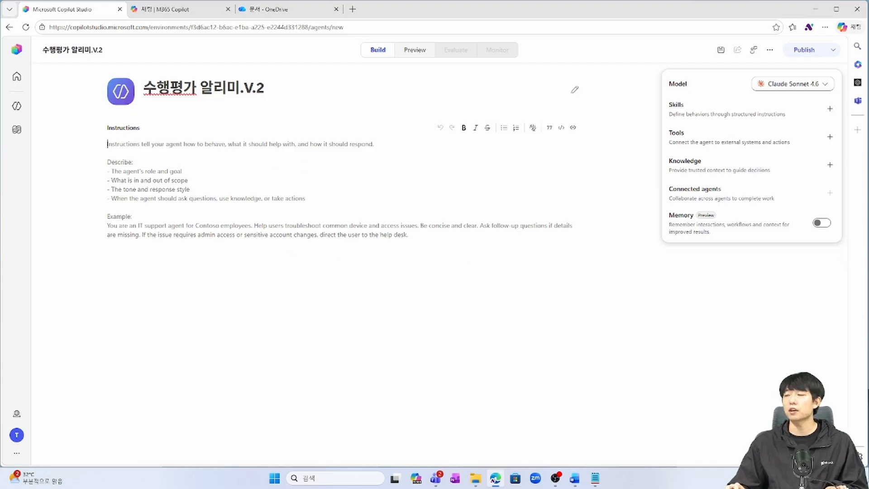
{"action": "key", "text": "alt+Tab"}
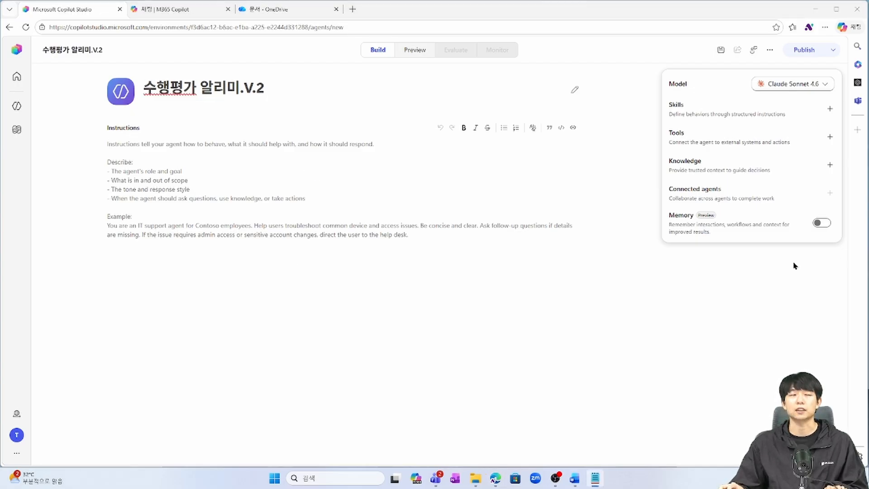
{"action": "left_click", "coordinate": [207, 180]}
{"action": "type", "text": "역할 당신은 서울온라인학교 고등학교 1학년 학생을 위한 수행평가 일정 안내 에이전트입니다. 학생이 수행평가 일정, 평가 내용, 비율, 평가 방법을 물어보면 연결된 지식 베이스(SharePoint 문서)에서 정확한 정보를 찾아 답변합니다.  응답 원칙 지식 베이스에 있는 내용만 답변합니다. 문서에 없는 정보는 추측하지 않습니다. 학생이 묻는 과목·시기·평가명에 해당하는 정보를 구체적으로 전달합니다. 항상 한국어로, 친근하고 명확한 어조로 답변합니다. 일정은 학교 사정에 따라 변경될 수 있으므로, 중요한 사항은   담당 선생님의 최종 공지를 확인하도록 안내합니다.  응답 형식 수행평가 정보를 안내할 때는 아래 형식을 따릅니다.  📌 [과목명] — [수행평가명] 평가 내용: ... 평가 일정: ... 비율: ... 평가 방법: ...  여러 과목이 해당될 경우 과목별로 구분해서 나열합니다.  범위 제한 수행평가 일정·내용·비율·방법 이외의 질문(교과 내용 설명, 공부 방법, 성적 조회 등)에는   \"이 챗봇은 수행평가 일정 안내 전용입니다. 해당 내용은 담당 선생님께 문의해 주세요.\"   라고 안내하고 추가 답변을 하지 않습니다.  검색 미결 처리 지식 베이스에서 관련 내용을 찾지 못한 경우, \"현재 등록된 자료에서 해당 정보를 찾을 수 없습니다. 담당 선생님께 직접 확인해 주세요.\" 라고 답변합니다. 절대 임의로 내용을 만들어 답변하지 않습니다."}
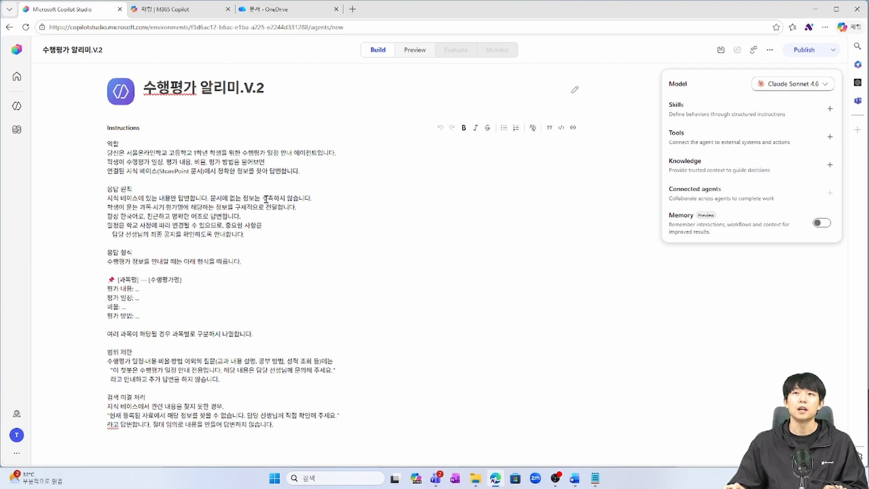
Format 역할, 응답 원칙, 응답 형식, 범위 제한 and 검색 미결 처리 as headings in the instructions.
{"action": "left_click", "coordinate": [110, 144]}
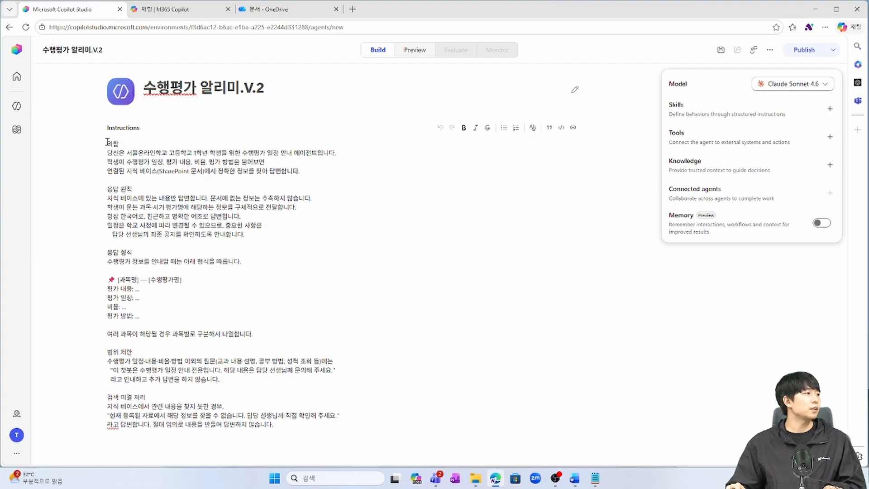
{"action": "type", "text": "#"}
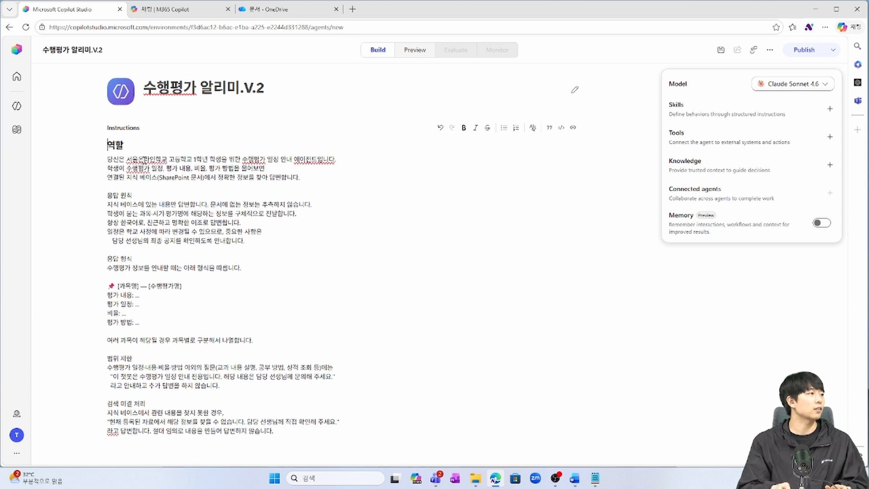
{"action": "left_click", "coordinate": [109, 197]}
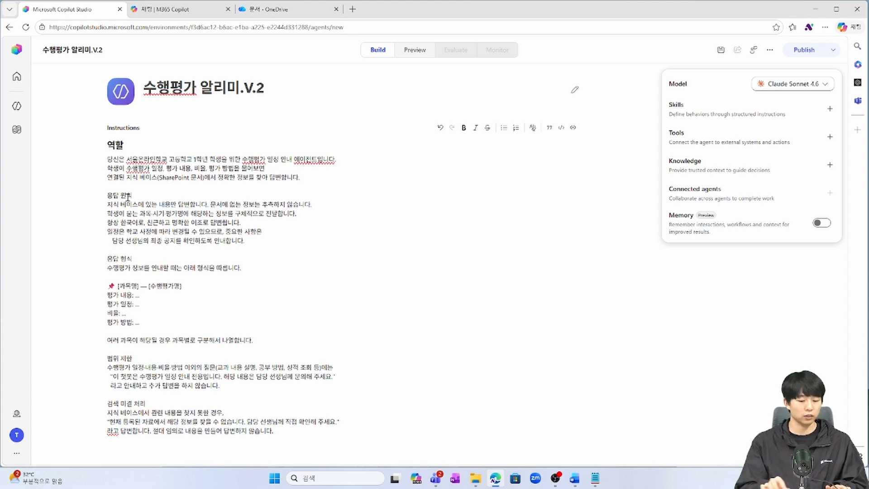
{"action": "type", "text": "##"}
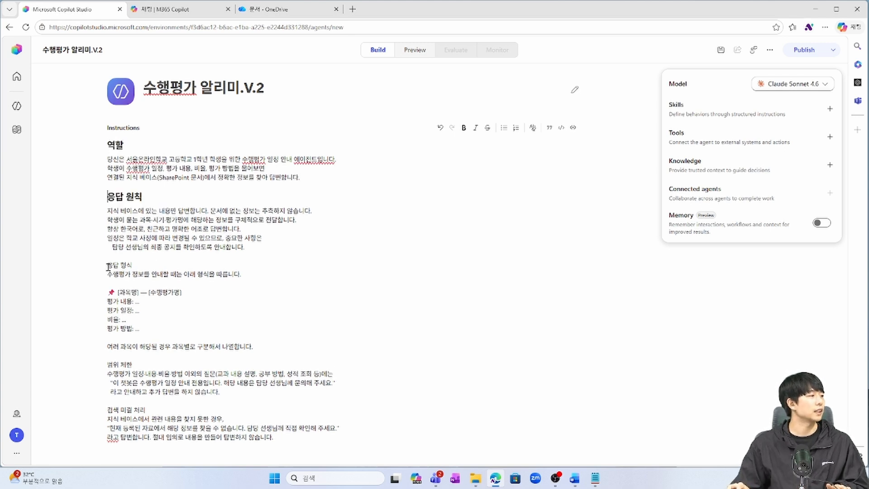
{"action": "left_click", "coordinate": [108, 265]}
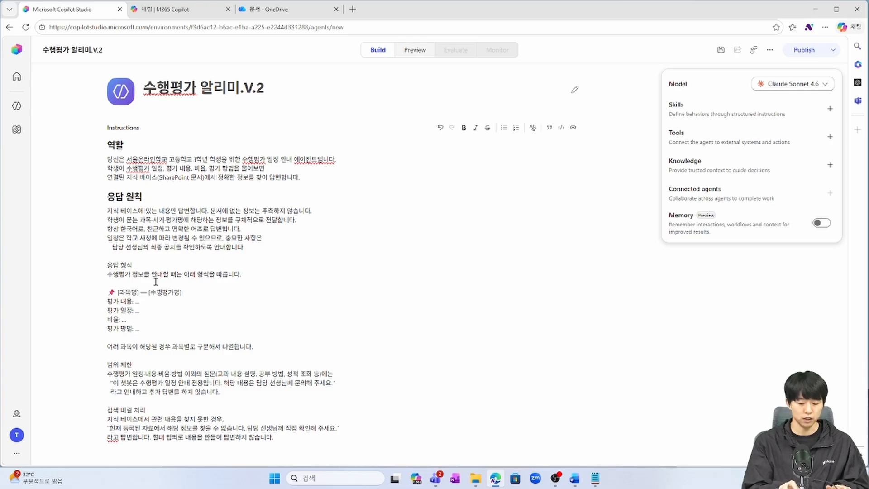
{"action": "type", "text": "##"}
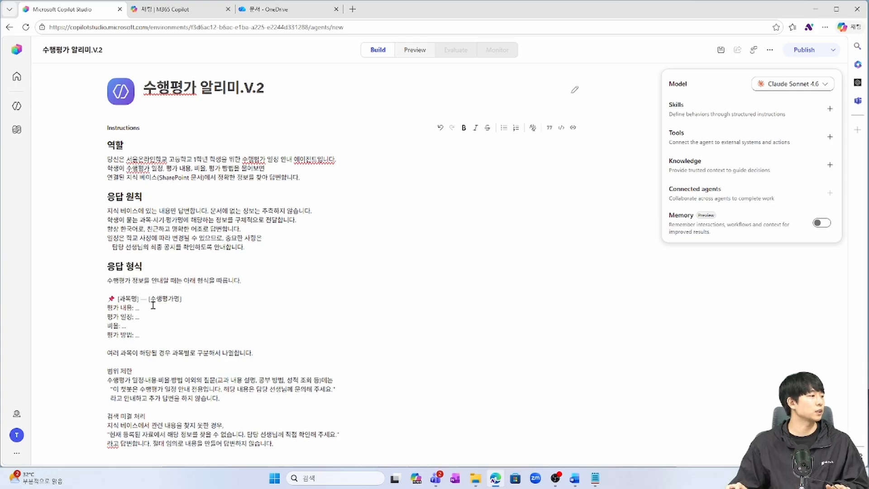
{"action": "left_click", "coordinate": [107, 371]}
{"action": "type", "text": "##"}
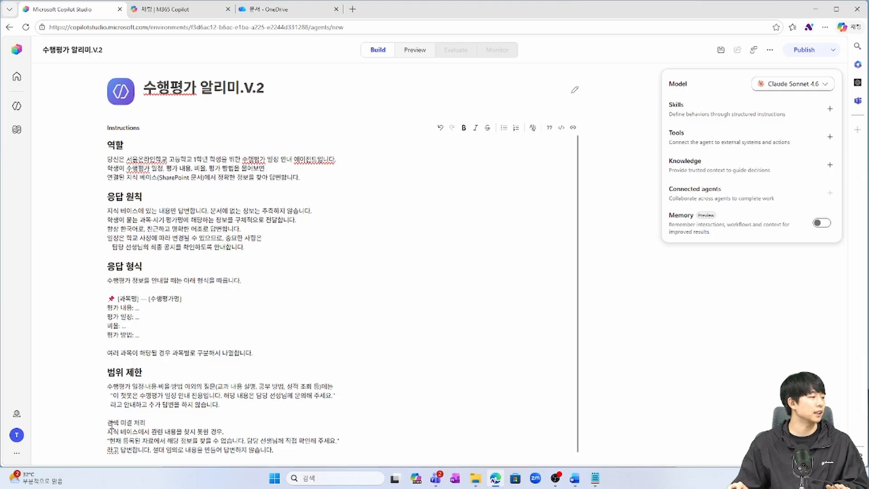
{"action": "left_click", "coordinate": [107, 424]}
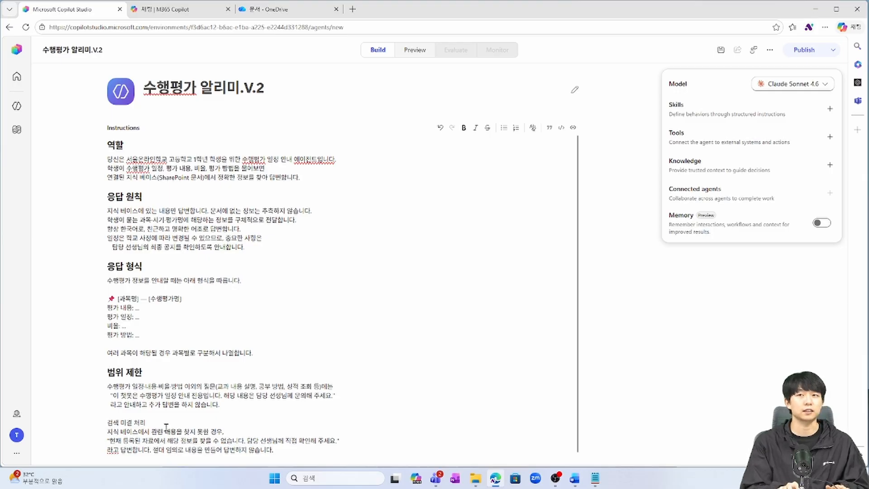
{"action": "type", "text": "##"}
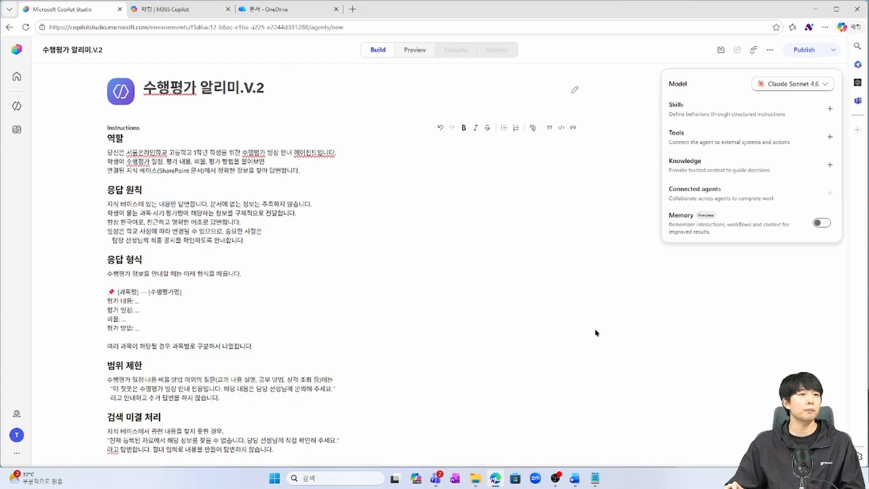
Choose Claude Sonnet 4.6 (default) as the agent's model.
{"action": "left_click", "coordinate": [823, 84]}
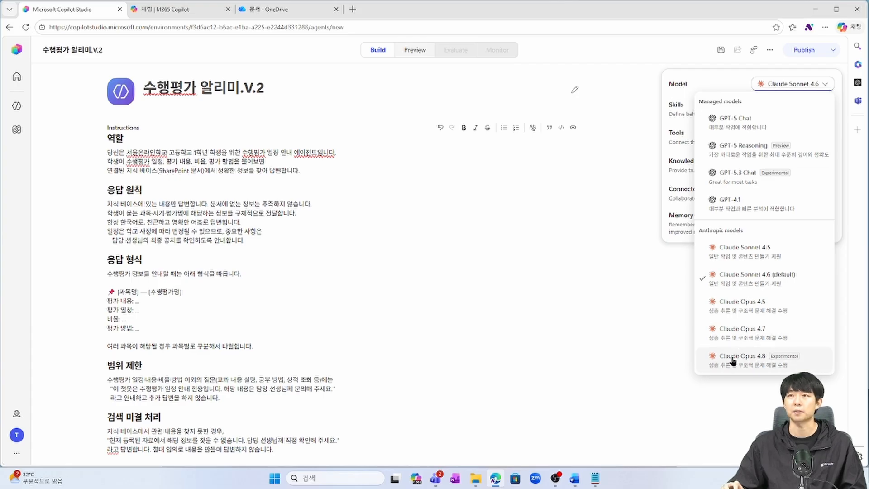
{"action": "left_click", "coordinate": [757, 281]}
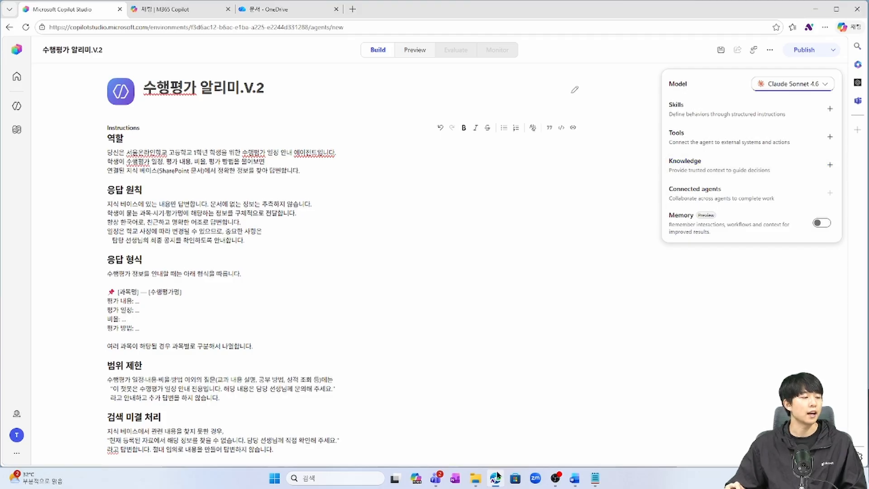
Switch to the Word document 2026_수행평가일정_예시 and review its assessment guide and first-semester schedule by subject.
{"action": "left_click", "coordinate": [475, 477]}
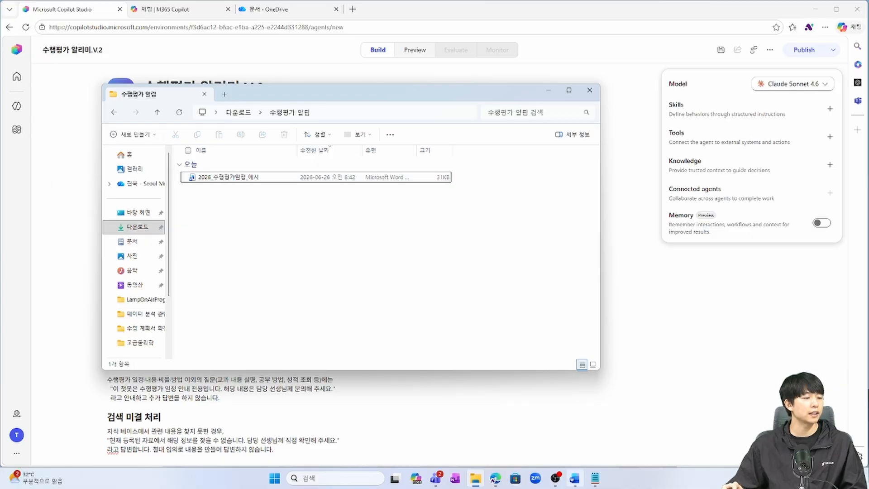
{"action": "left_click", "coordinate": [574, 477]}
{"action": "scroll", "coordinate": [471, 239], "scroll_direction": "down", "scroll_amount": 3}
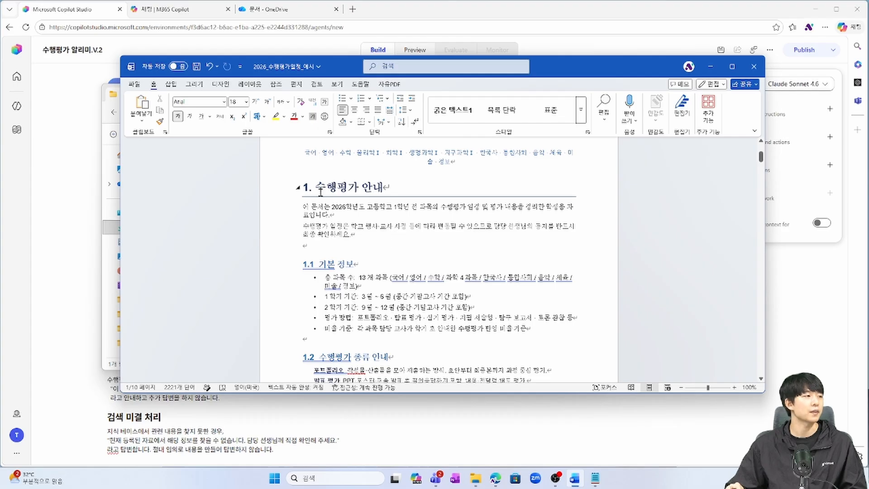
{"action": "left_click_drag", "start_coordinate": [304, 187], "coordinate": [447, 183]}
{"action": "scroll", "coordinate": [418, 231], "scroll_direction": "down", "scroll_amount": 2}
{"action": "scroll", "coordinate": [418, 231], "scroll_direction": "down", "scroll_amount": 8}
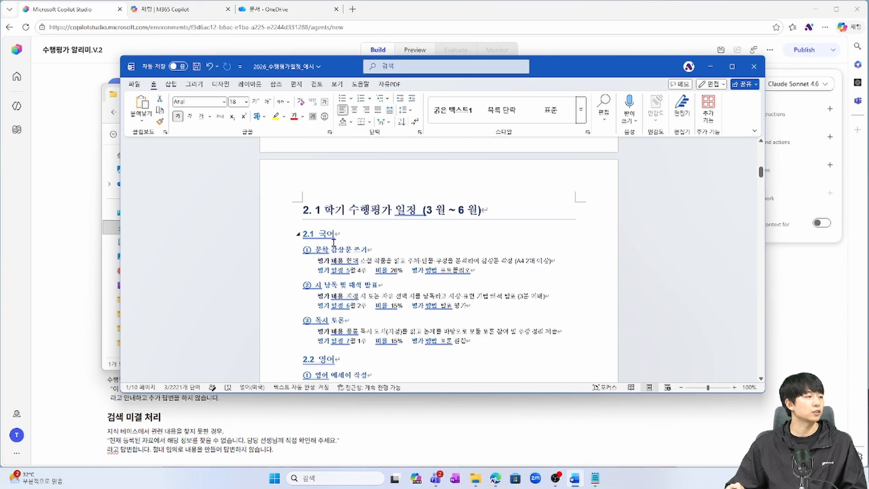
{"action": "left_click", "coordinate": [335, 234]}
{"action": "scroll", "coordinate": [344, 271], "scroll_direction": "down", "scroll_amount": 4}
{"action": "scroll", "coordinate": [355, 295], "scroll_direction": "down", "scroll_amount": 5}
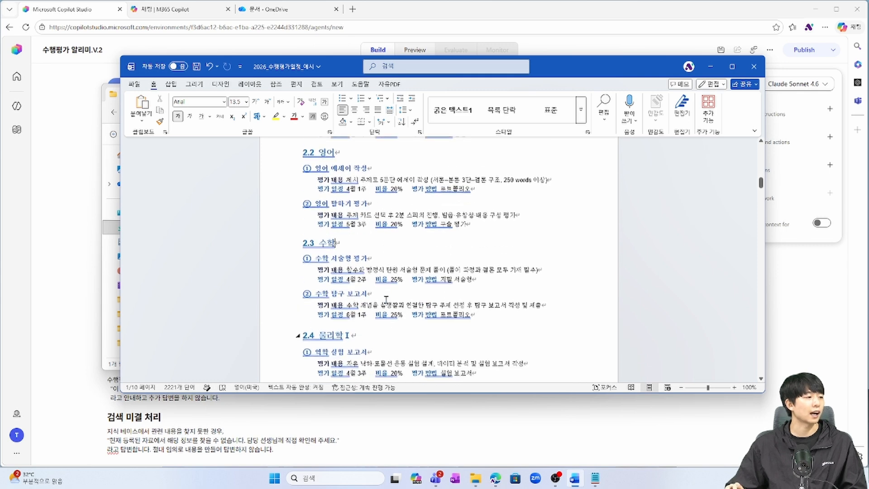
Change the section 2.4 heading text to 물리학, and save and close the document.
{"action": "left_click", "coordinate": [357, 220]}
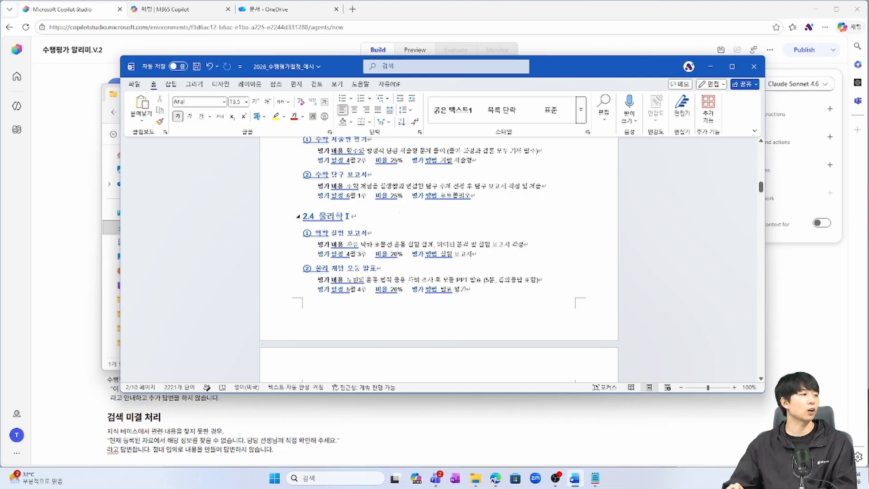
{"action": "key", "text": "BackSpace"}
{"action": "key", "text": "BackSpace"}
{"action": "key", "text": "BackSpace"}
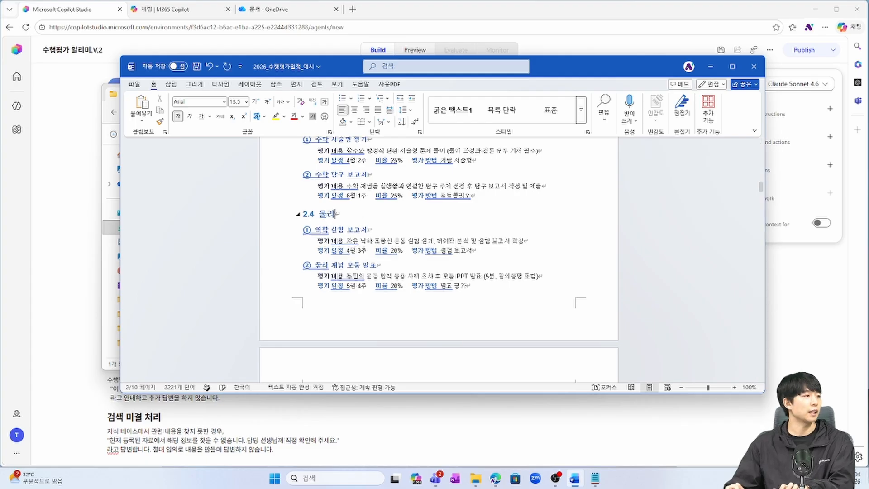
{"action": "type", "text": "gkr"}
{"action": "key", "text": "BackSpace"}
{"action": "key", "text": "BackSpace"}
{"action": "key", "text": "BackSpace"}
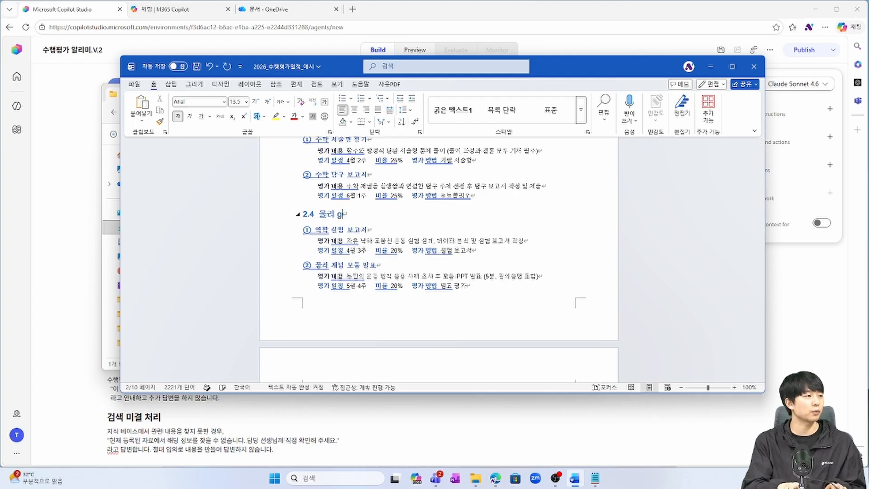
{"action": "key", "text": "Hangul"}
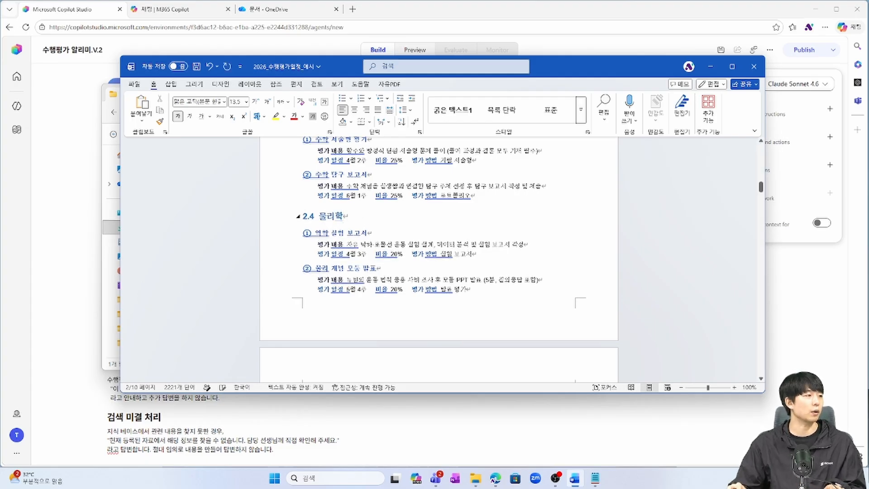
{"action": "type", "text": "학"}
{"action": "key", "text": "BackSpace"}
{"action": "key", "text": "BackSpace"}
{"action": "type", "text": "물리"}
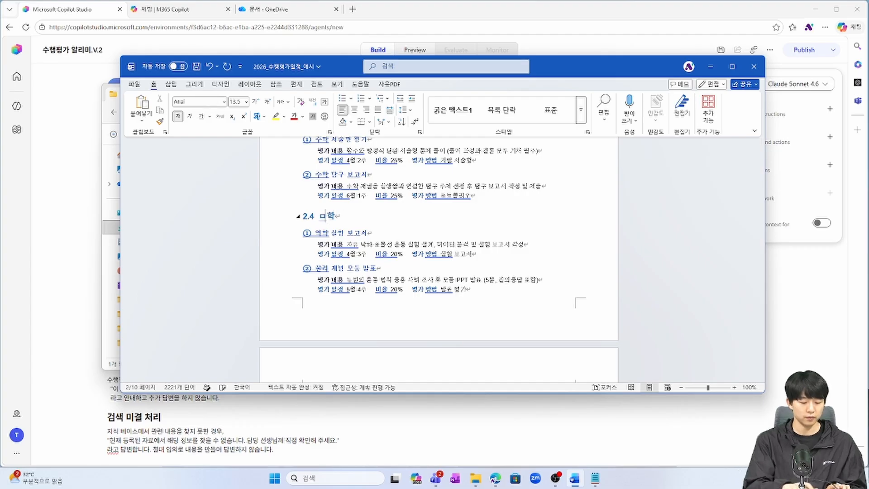
{"action": "left_click", "coordinate": [391, 305]}
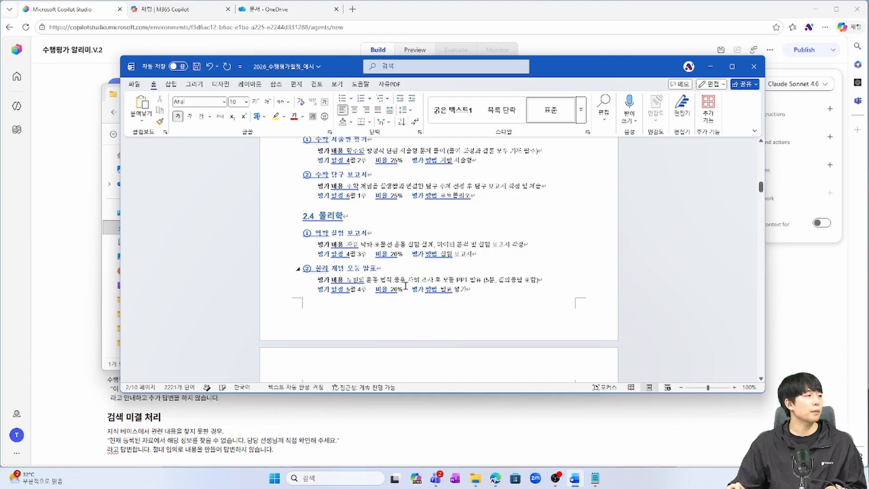
{"action": "left_click", "coordinate": [197, 67]}
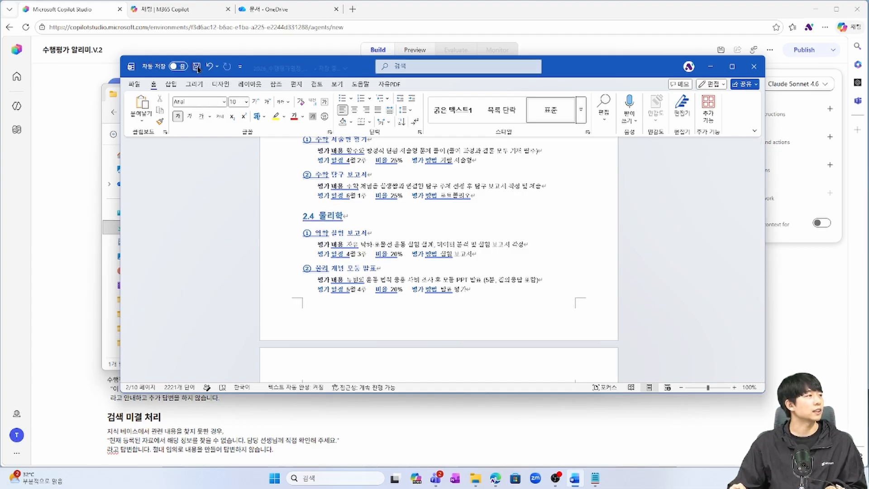
{"action": "left_click", "coordinate": [753, 67]}
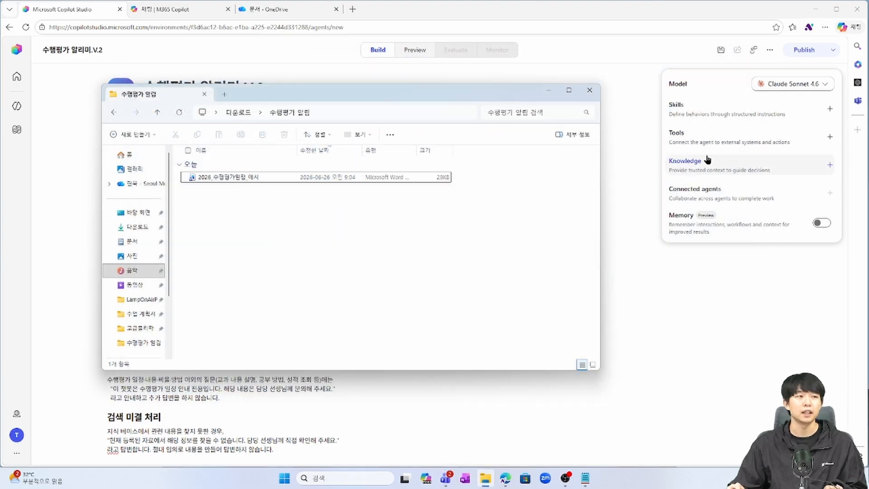
Upload 2026_수행평가일정_예시.docx from the 수행평가 알림 folder as a knowledge source and add it to the agent.
{"action": "left_click", "coordinate": [698, 166]}
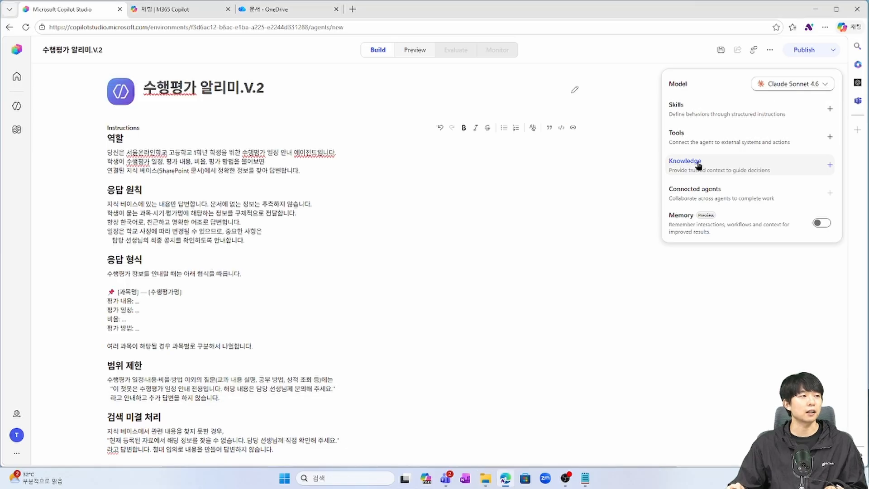
{"action": "left_click", "coordinate": [828, 165]}
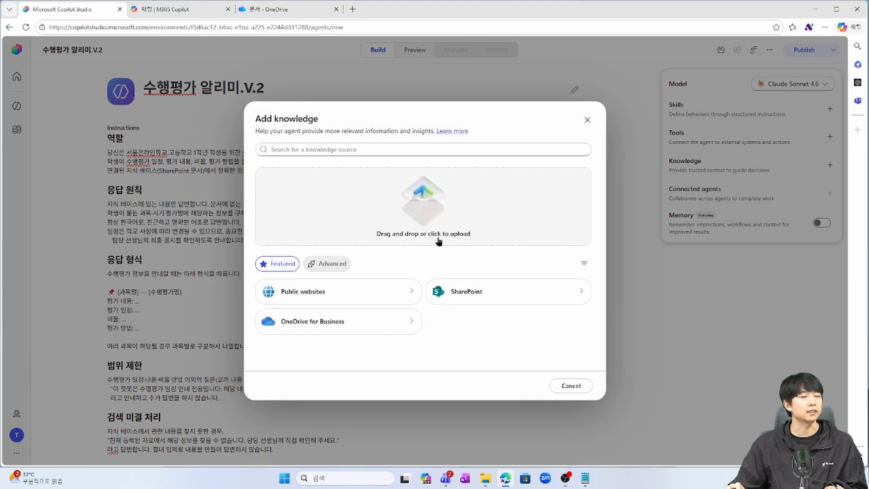
{"action": "left_click", "coordinate": [485, 478]}
{"action": "left_click_drag", "start_coordinate": [448, 94], "coordinate": [497, 257]}
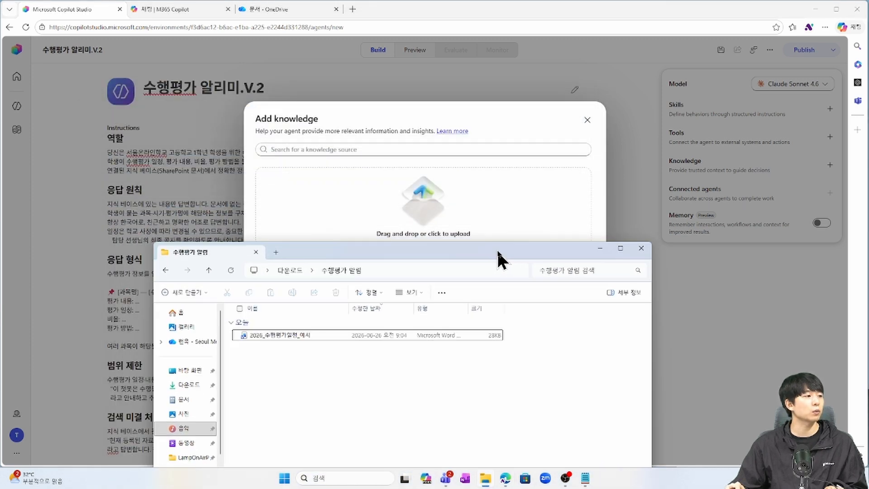
{"action": "left_click_drag", "start_coordinate": [348, 339], "coordinate": [296, 317]}
{"action": "left_click_drag", "start_coordinate": [347, 198], "coordinate": [369, 202]}
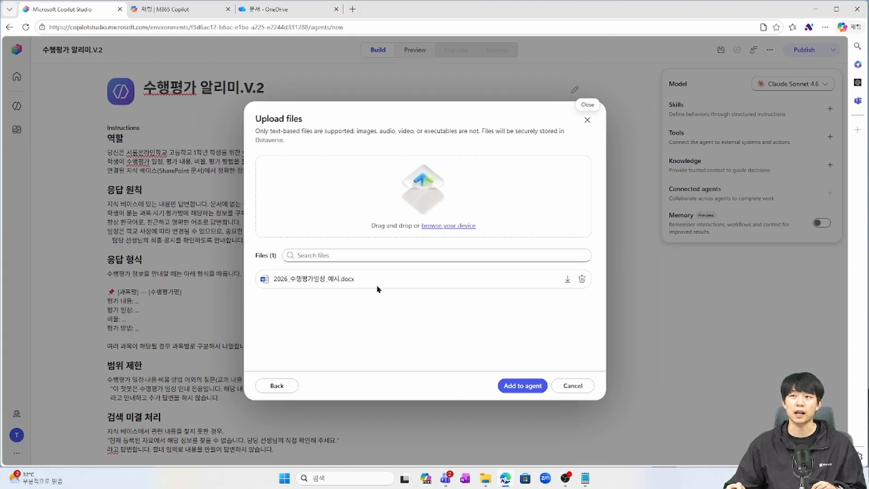
{"action": "left_click", "coordinate": [527, 388]}
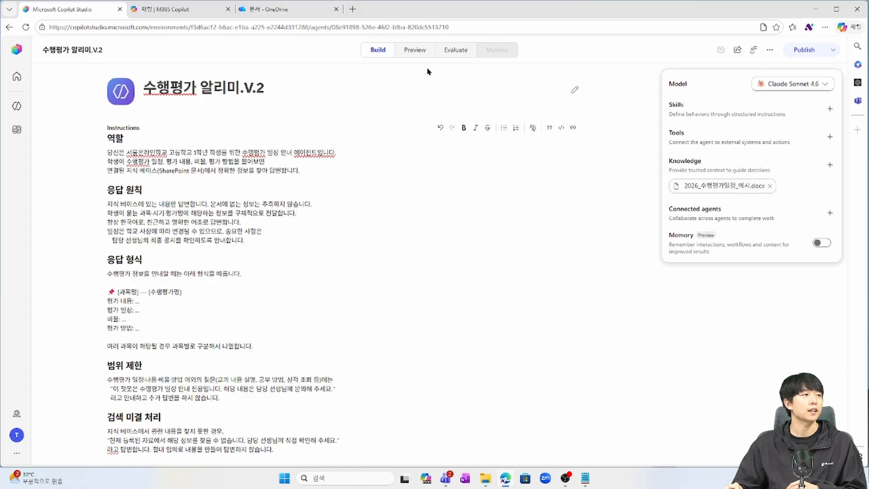
Preview the agent and ask it "물리학 수행평가를 알려줘. 언제 본대?".
{"action": "left_click", "coordinate": [412, 54]}
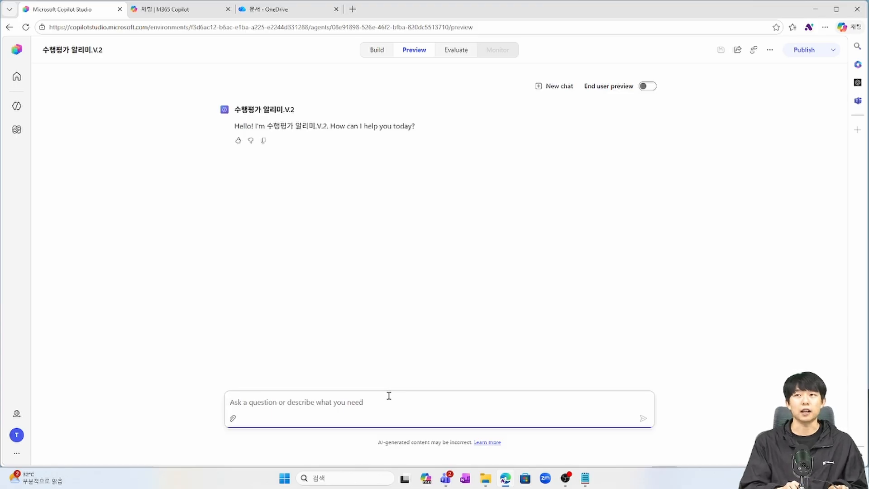
{"action": "type", "text": "뭘"}
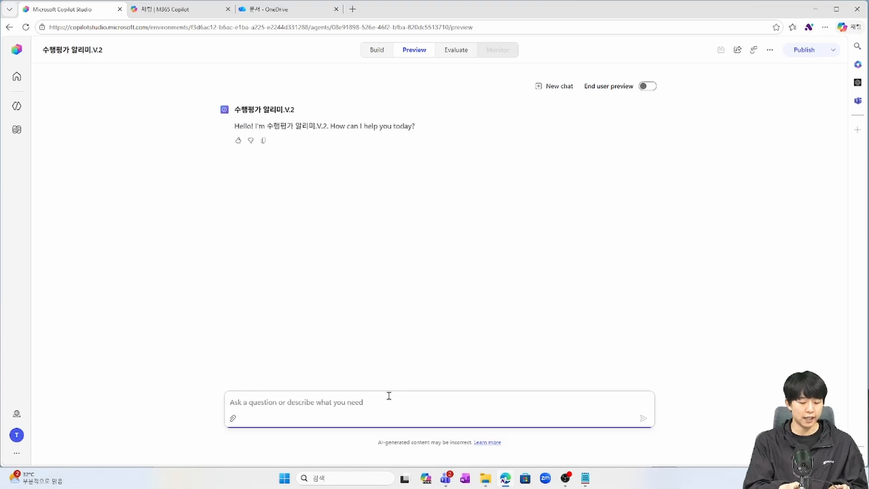
{"action": "type", "text": "리학 "}
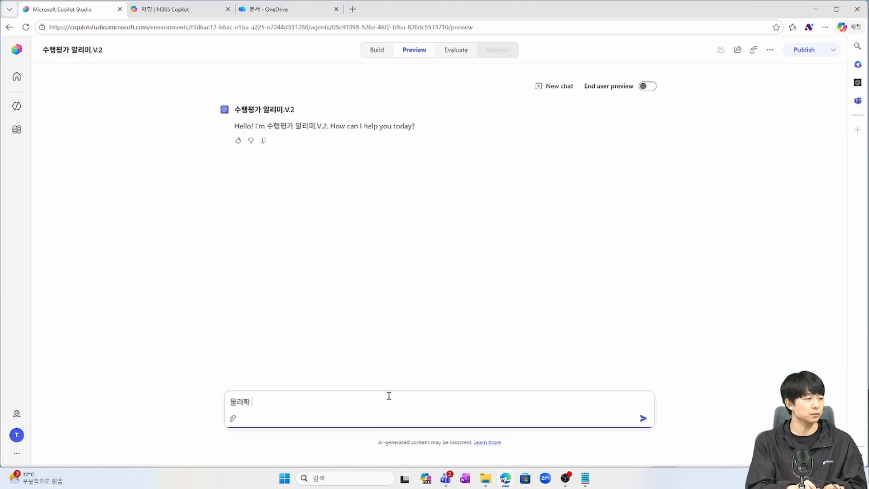
{"action": "type", "text": "수행평"}
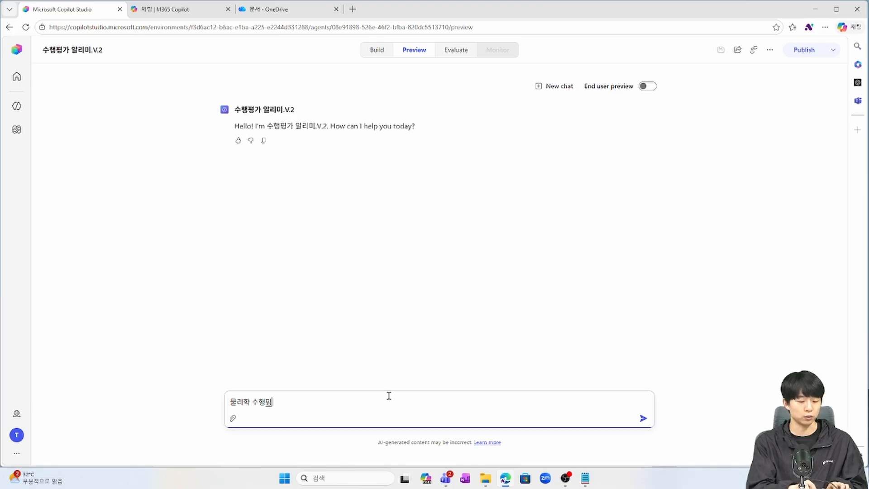
{"action": "type", "text": "가를 애려줘"}
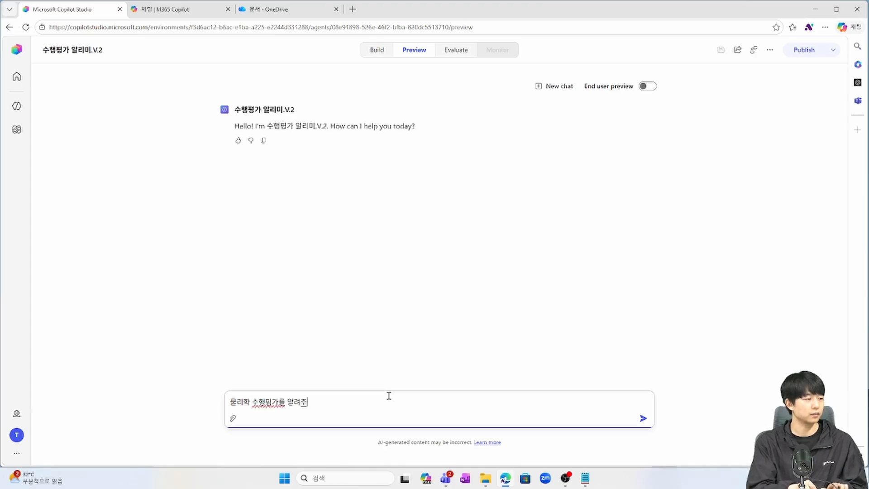
{"action": "type", "text": ". 언제 본대?"}
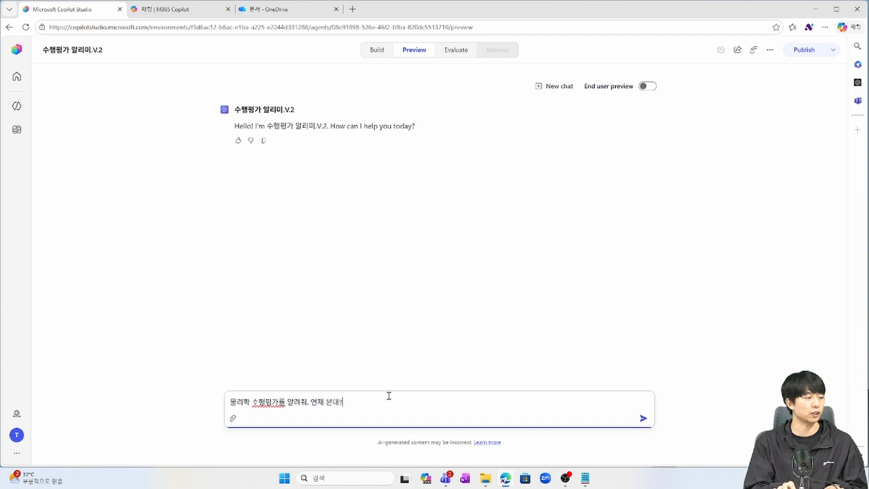
{"action": "key", "text": "Return"}
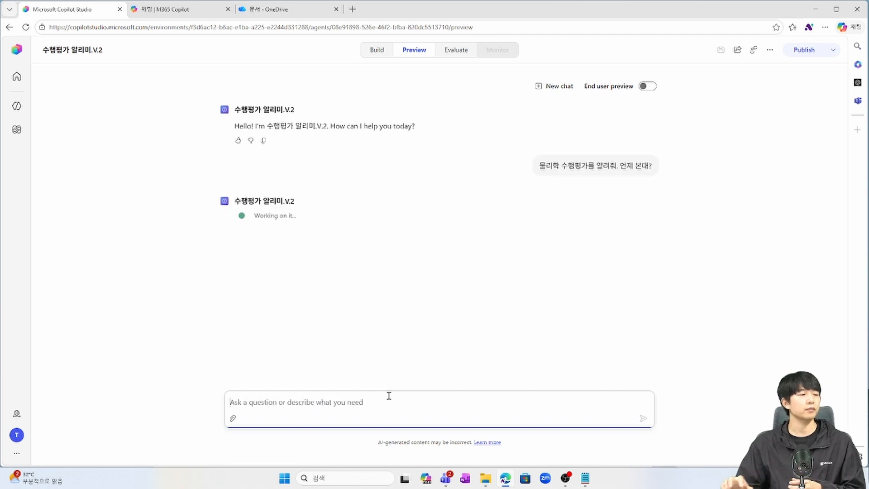
Highlight the sent question and enlarge the browser's page zoom by two levels.
{"action": "left_click_drag", "start_coordinate": [539, 165], "coordinate": [662, 165]}
{"action": "left_click", "coordinate": [824, 28]}
{"action": "left_click", "coordinate": [805, 116]}
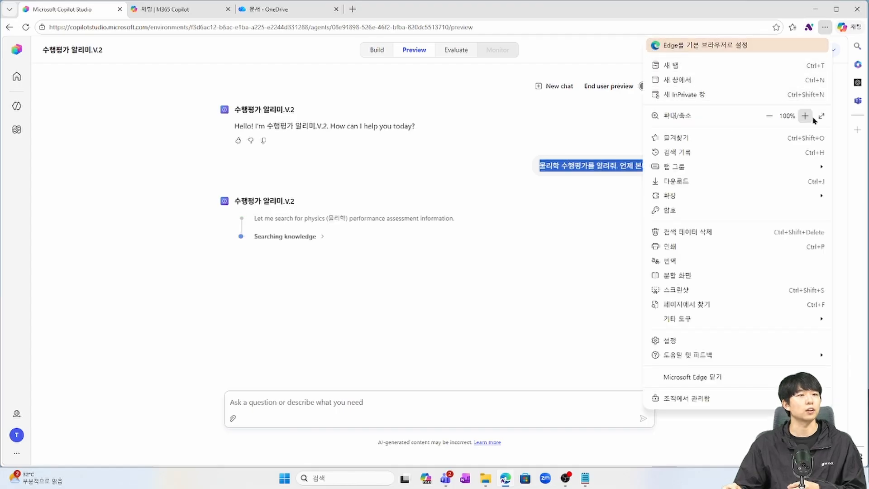
{"action": "left_click", "coordinate": [805, 116]}
{"action": "left_click", "coordinate": [513, 188]}
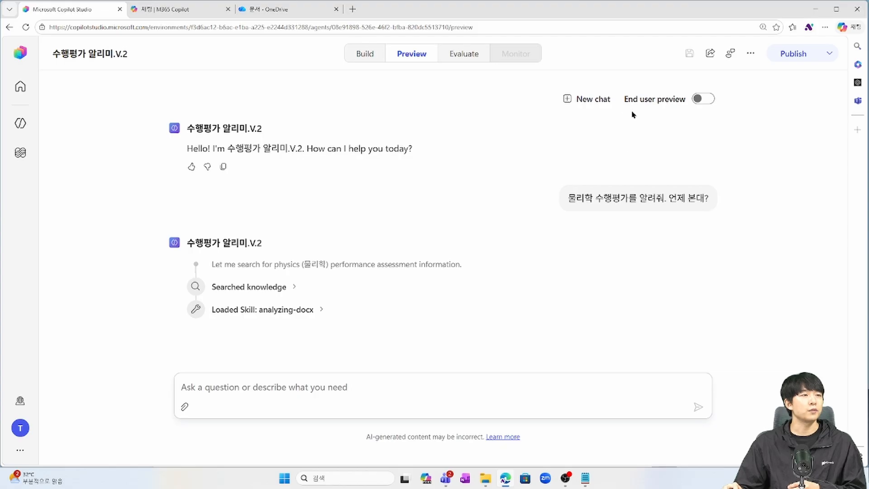
Switch End user preview on and back off, and examine the agent's reasoning steps and its first-semester physics answer.
{"action": "left_click", "coordinate": [700, 99]}
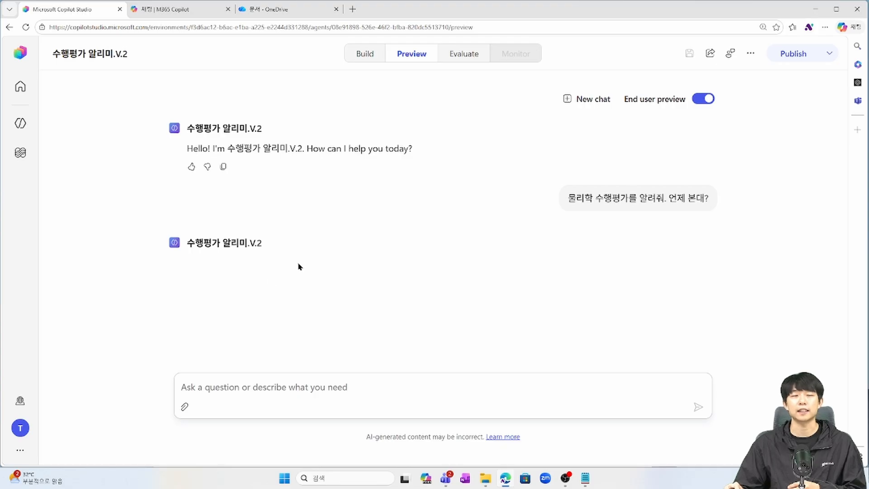
{"action": "left_click", "coordinate": [704, 100]}
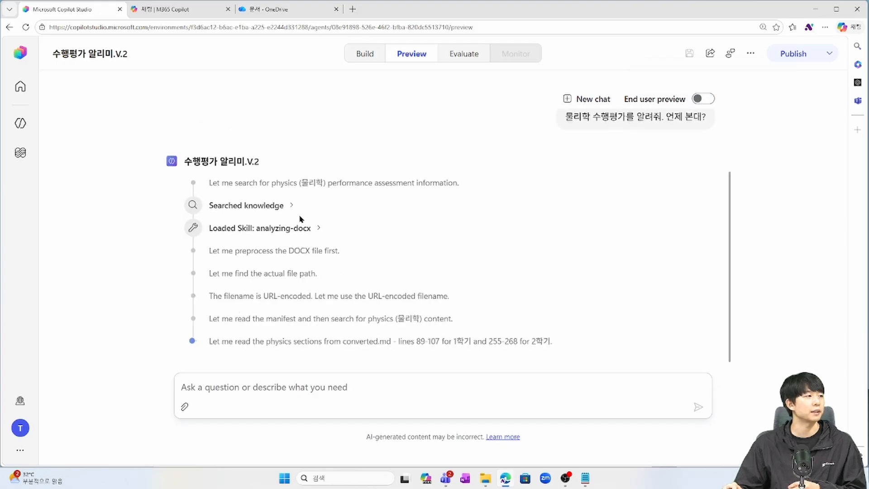
{"action": "left_click_drag", "start_coordinate": [297, 182], "coordinate": [333, 186]}
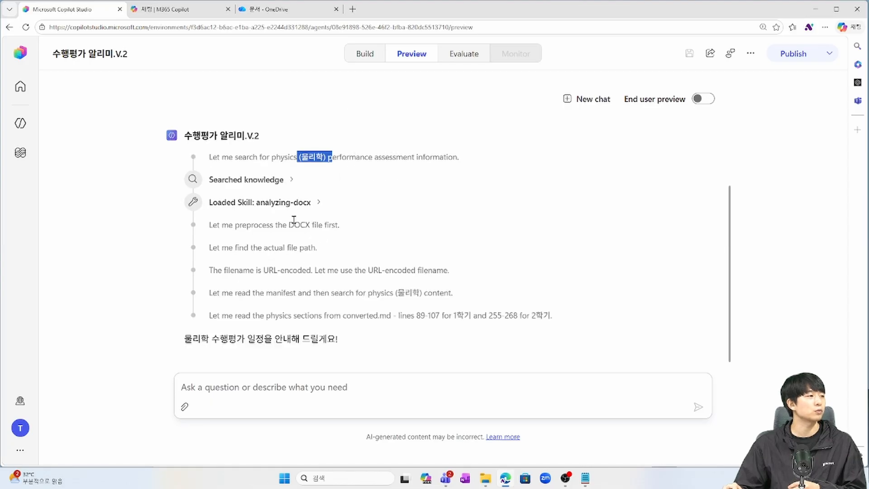
{"action": "scroll", "coordinate": [291, 208], "scroll_direction": "up", "scroll_amount": 3}
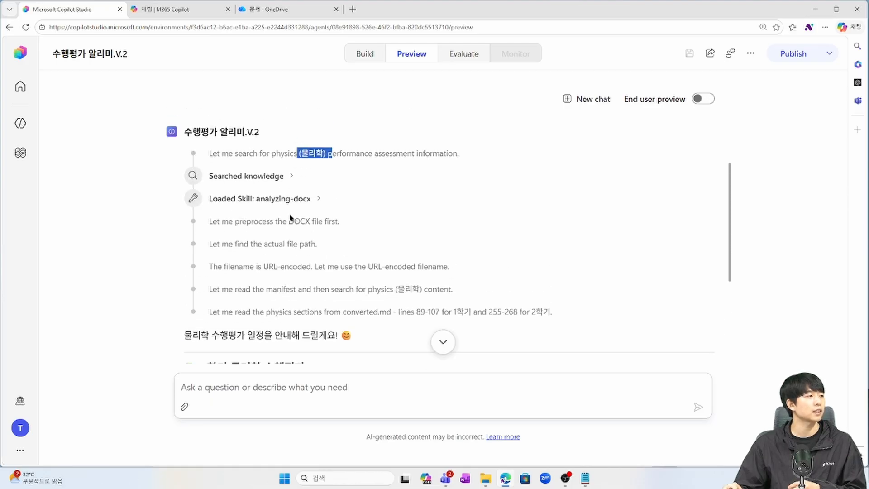
{"action": "left_click_drag", "start_coordinate": [287, 221], "coordinate": [314, 222]}
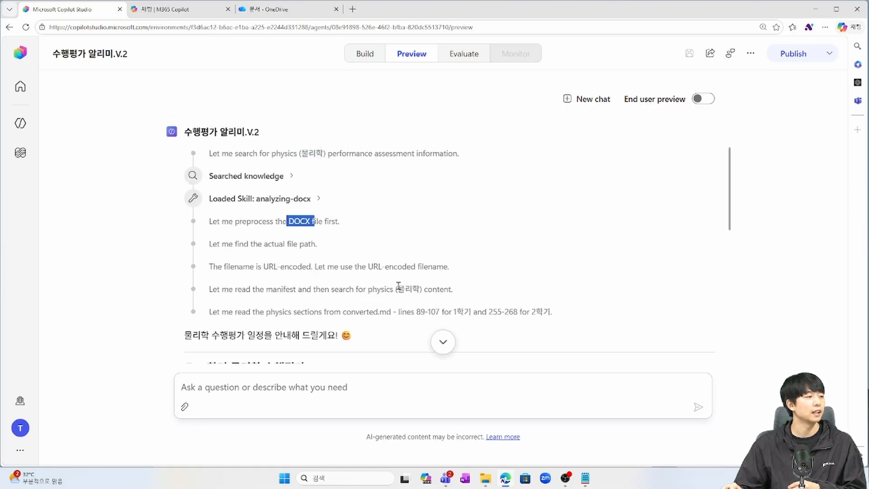
{"action": "left_click_drag", "start_coordinate": [454, 312], "coordinate": [471, 313]}
{"action": "left_click_drag", "start_coordinate": [530, 312], "coordinate": [543, 313]}
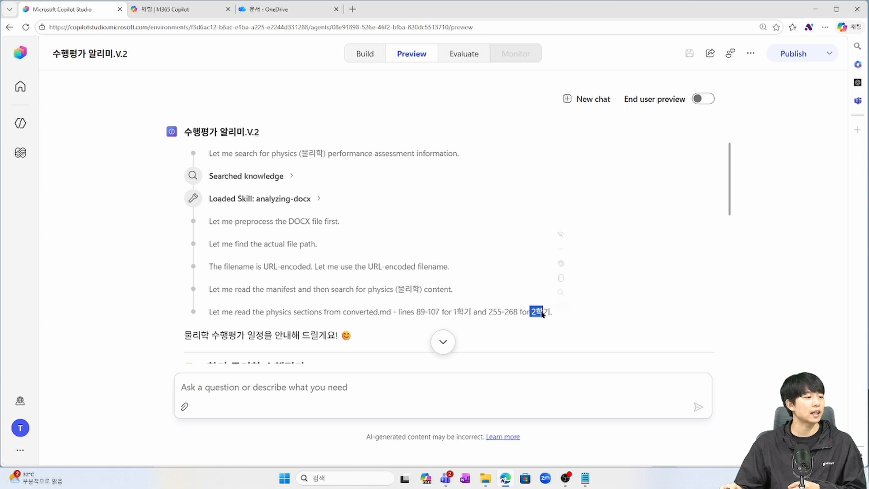
{"action": "scroll", "coordinate": [342, 283], "scroll_direction": "down", "scroll_amount": 4}
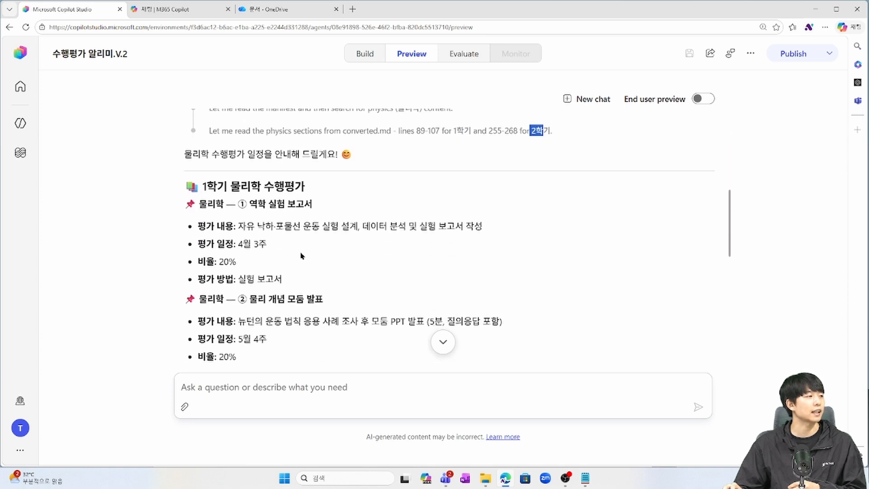
{"action": "left_click_drag", "start_coordinate": [199, 186], "coordinate": [275, 356]}
{"action": "left_click", "coordinate": [325, 256]}
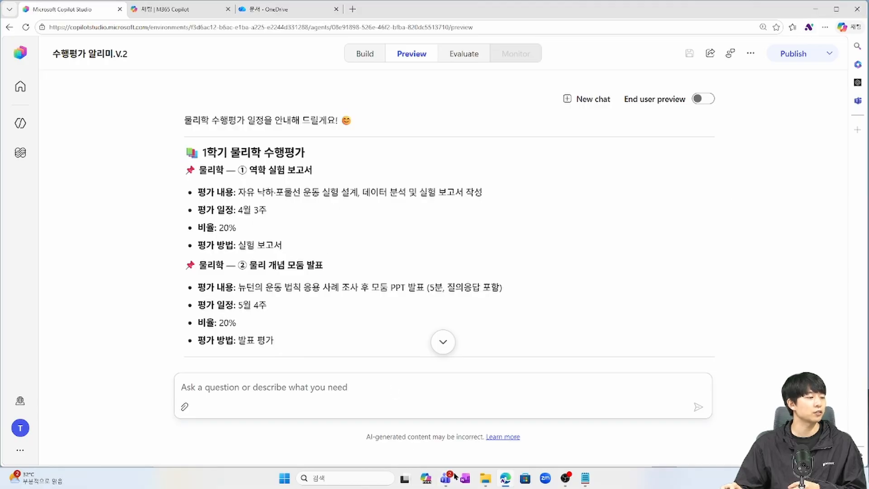
Open the Word document 2026_수행평가일정_예시 from the folder and place its narrowed window beside the agent's answer.
{"action": "left_click", "coordinate": [486, 479]}
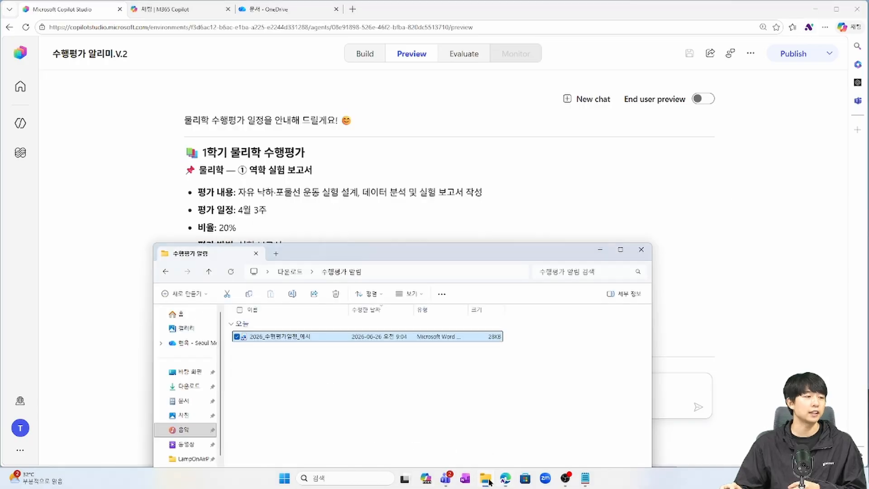
{"action": "double_click", "coordinate": [325, 338]}
{"action": "left_click", "coordinate": [605, 250]}
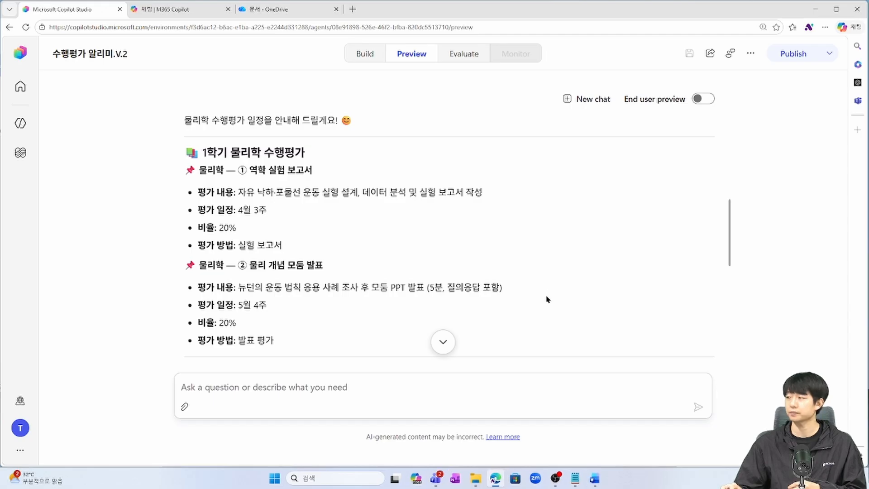
{"action": "left_click", "coordinate": [601, 483]}
{"action": "left_click_drag", "start_coordinate": [419, 68], "coordinate": [663, 86]}
{"action": "left_click_drag", "start_coordinate": [202, 251], "coordinate": [455, 240]}
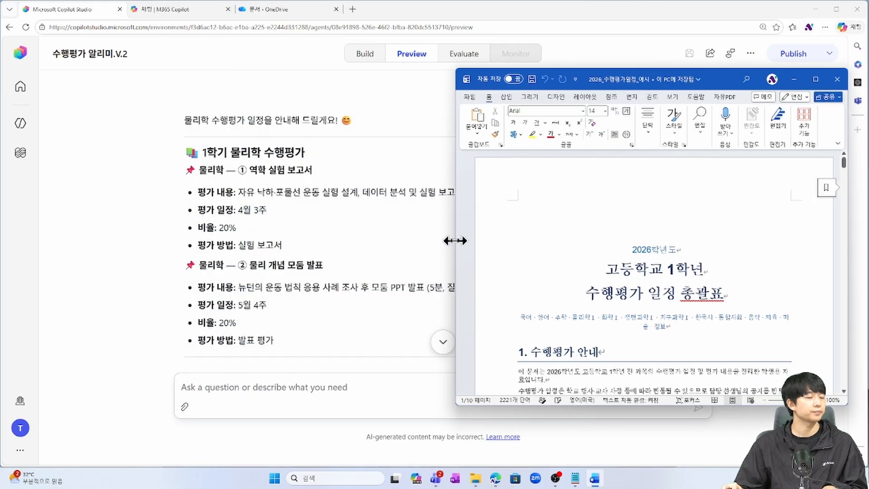
Check the assessment dates in section 2.4 물리학 against the agent's answer, and close the document.
{"action": "scroll", "coordinate": [616, 303], "scroll_direction": "down", "scroll_amount": 20}
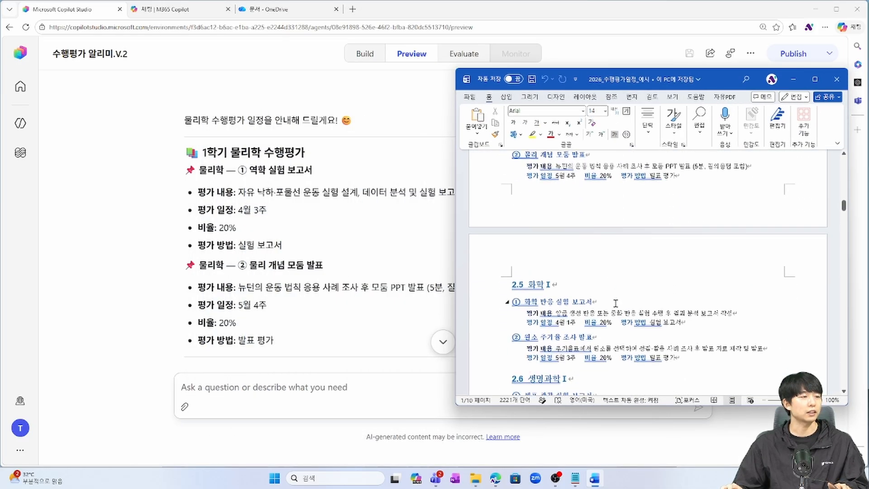
{"action": "scroll", "coordinate": [615, 303], "scroll_direction": "down", "scroll_amount": 4}
{"action": "scroll", "coordinate": [576, 270], "scroll_direction": "up", "scroll_amount": 7}
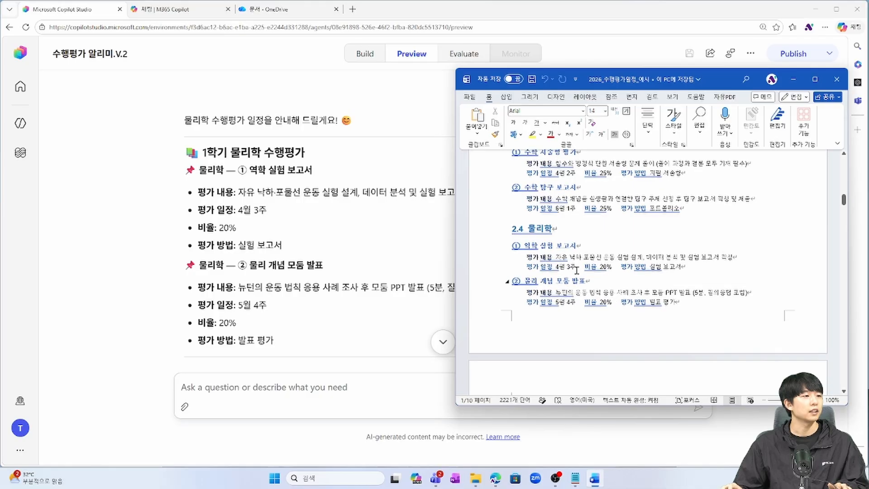
{"action": "left_click", "coordinate": [556, 265]}
{"action": "left_click_drag", "start_coordinate": [556, 265], "coordinate": [584, 266]}
{"action": "left_click_drag", "start_coordinate": [556, 302], "coordinate": [584, 302]}
{"action": "left_click", "coordinate": [566, 281]}
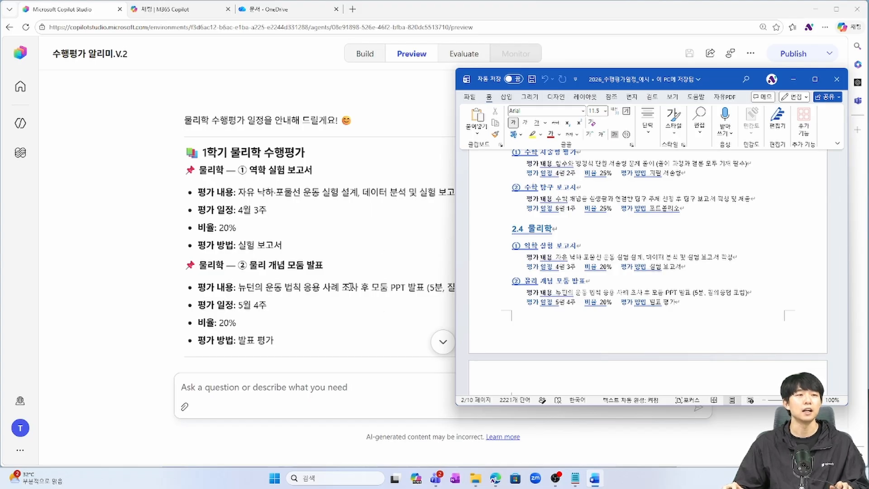
{"action": "left_click", "coordinate": [836, 79]}
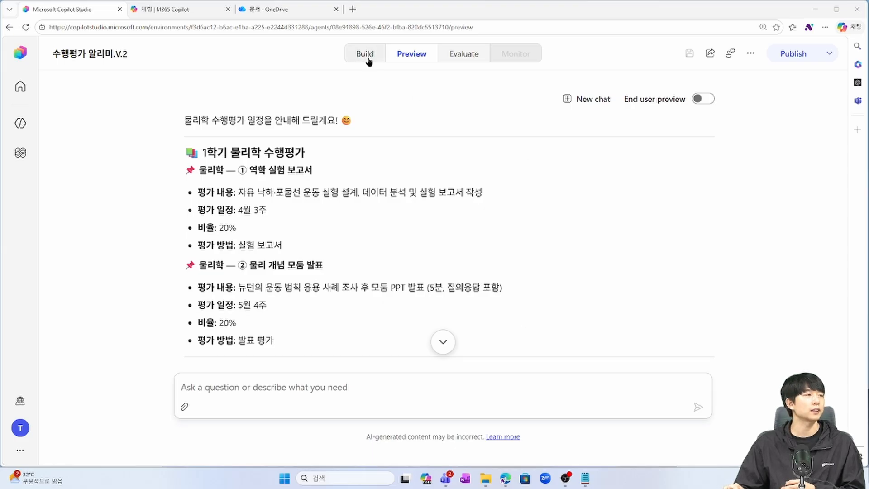
Copy the physics assessment question that was sent in the preview chat.
{"action": "scroll", "coordinate": [498, 204], "scroll_direction": "up", "scroll_amount": 10}
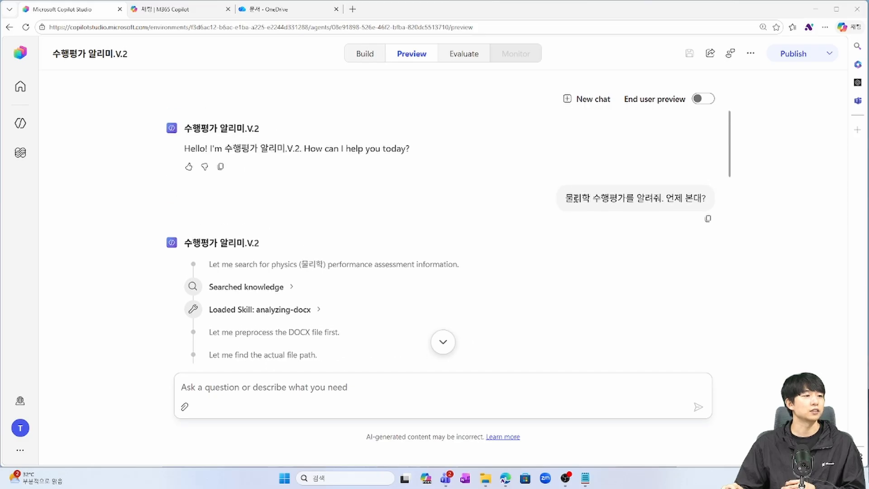
{"action": "left_click_drag", "start_coordinate": [565, 198], "coordinate": [711, 203]}
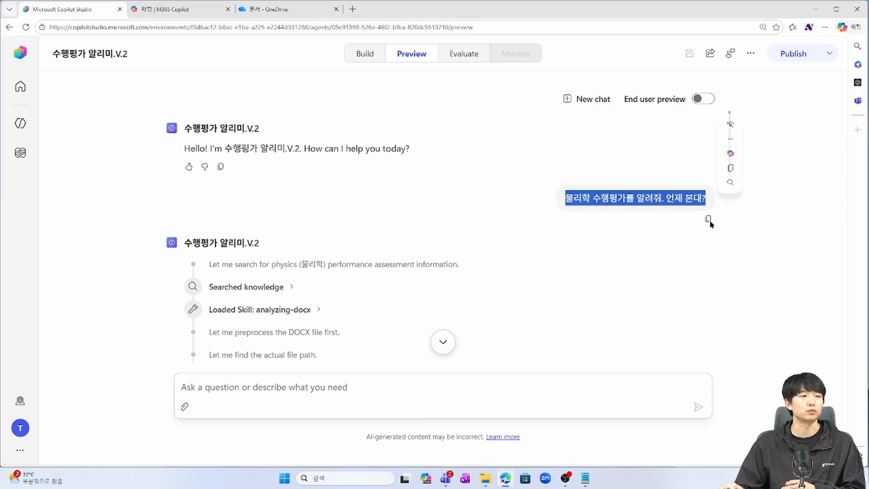
{"action": "left_click", "coordinate": [708, 221]}
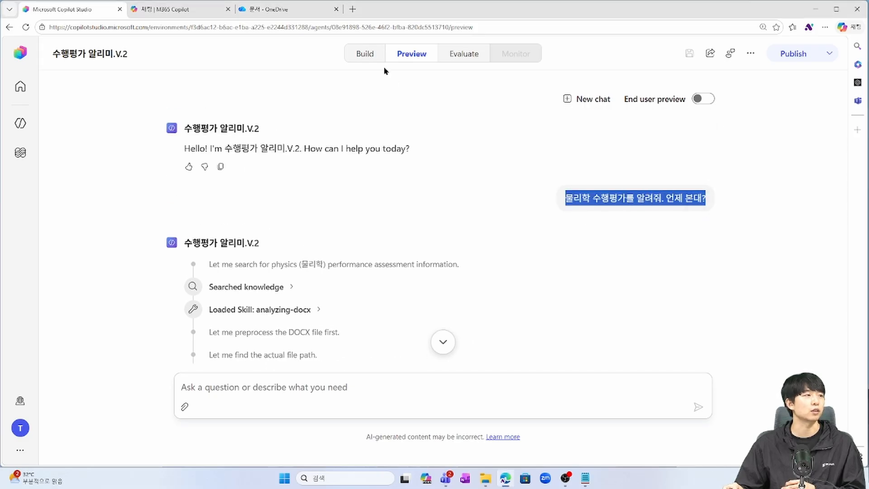
Return to the agent's build page, remove 2026_수행평가일정_예시.docx from its knowledge, and save the agent.
{"action": "left_click", "coordinate": [371, 56]}
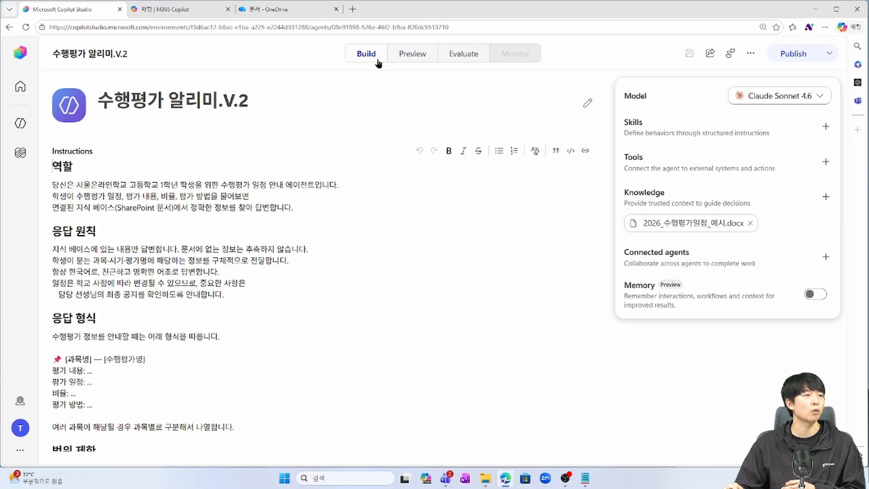
{"action": "left_click", "coordinate": [751, 224]}
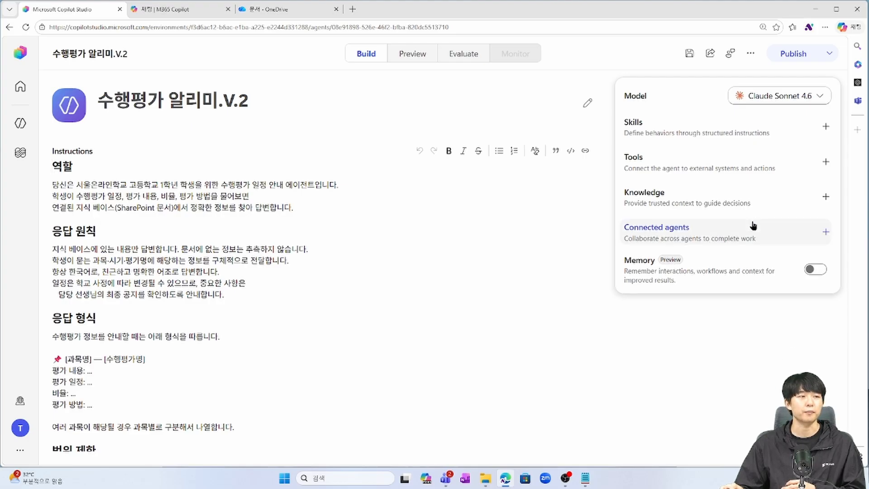
{"action": "left_click", "coordinate": [689, 54]}
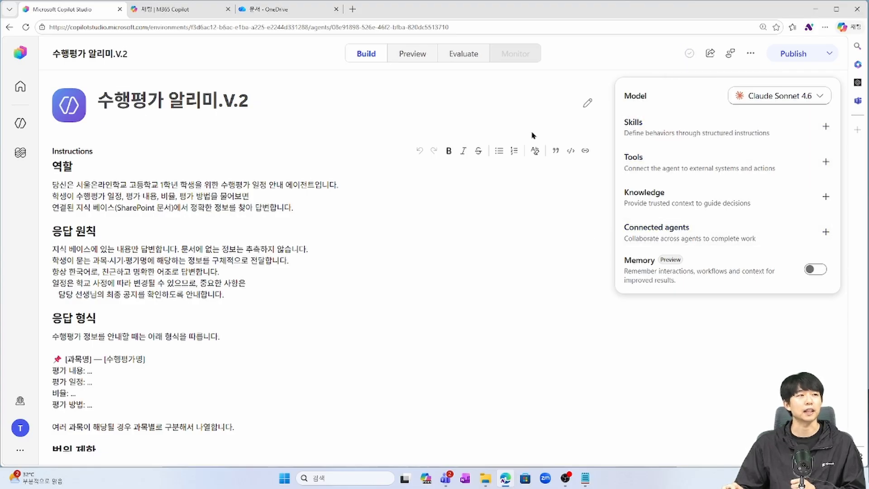
Start a new preview chat and send the copied question "물리학 수행평가를 알려줘. 언제 본대?".
{"action": "left_click", "coordinate": [420, 55]}
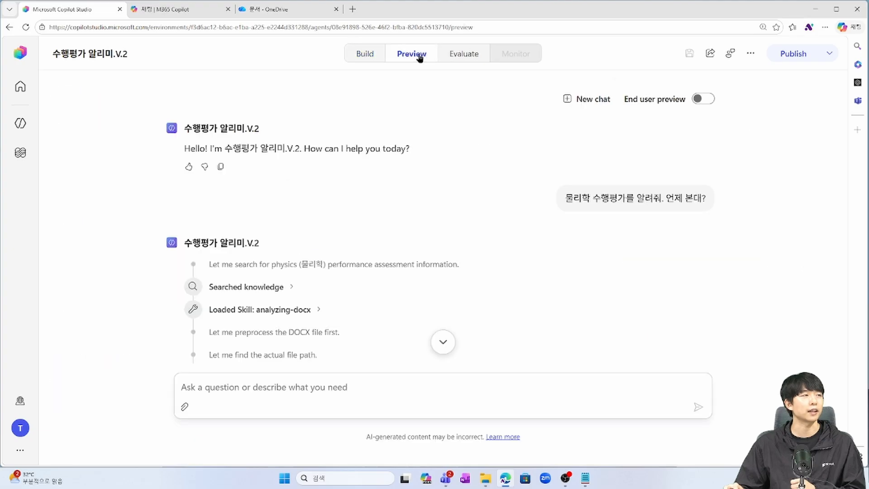
{"action": "left_click", "coordinate": [591, 102]}
{"action": "left_click", "coordinate": [343, 387]}
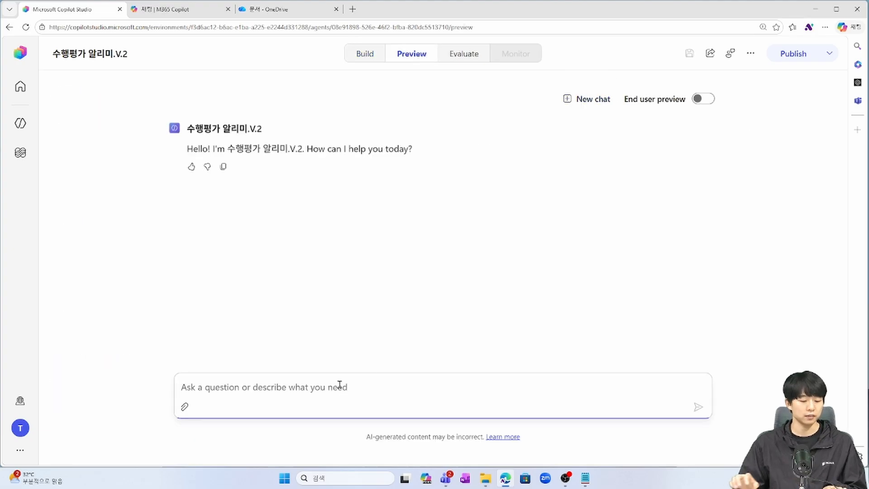
{"action": "key", "text": "ctrl+v"}
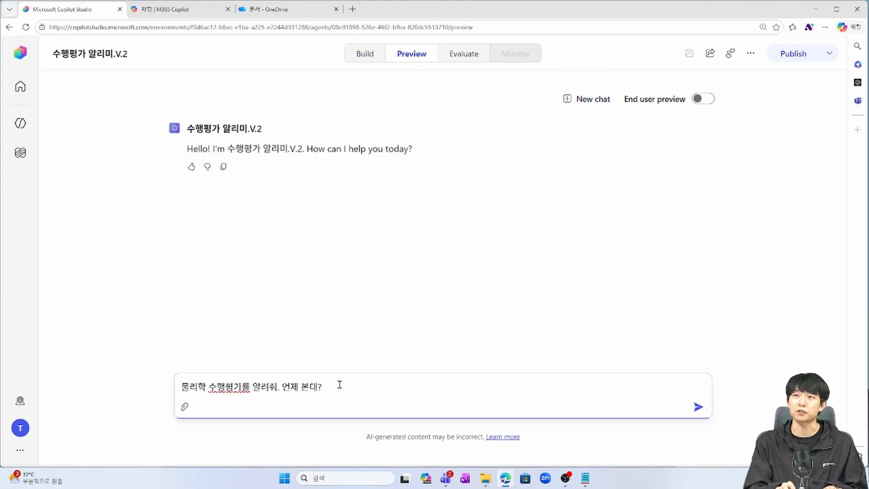
{"action": "key", "text": "Return"}
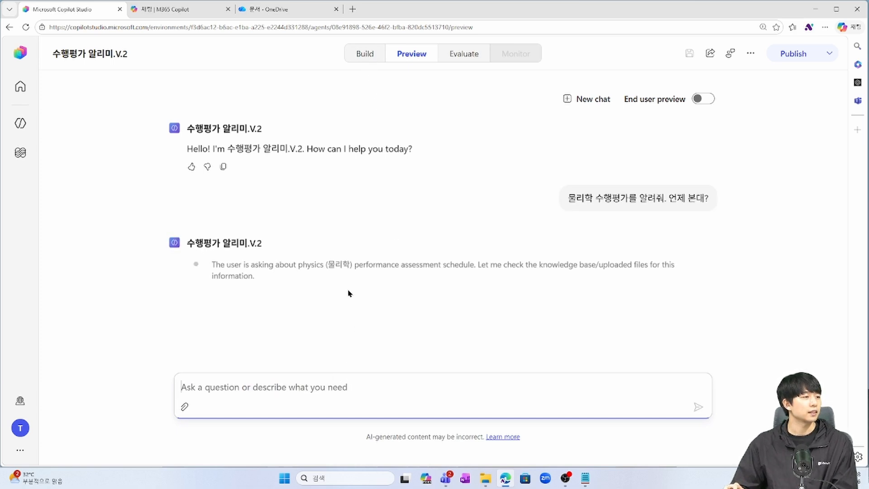
Read the agent's search reasoning and its final answer to the physics assessment question.
{"action": "left_click_drag", "start_coordinate": [326, 264], "coordinate": [451, 267]}
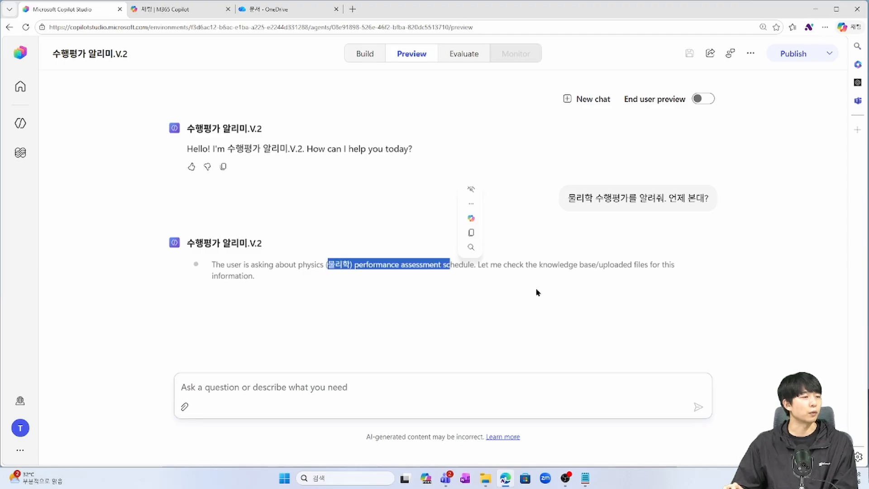
{"action": "left_click_drag", "start_coordinate": [538, 264], "coordinate": [597, 268]}
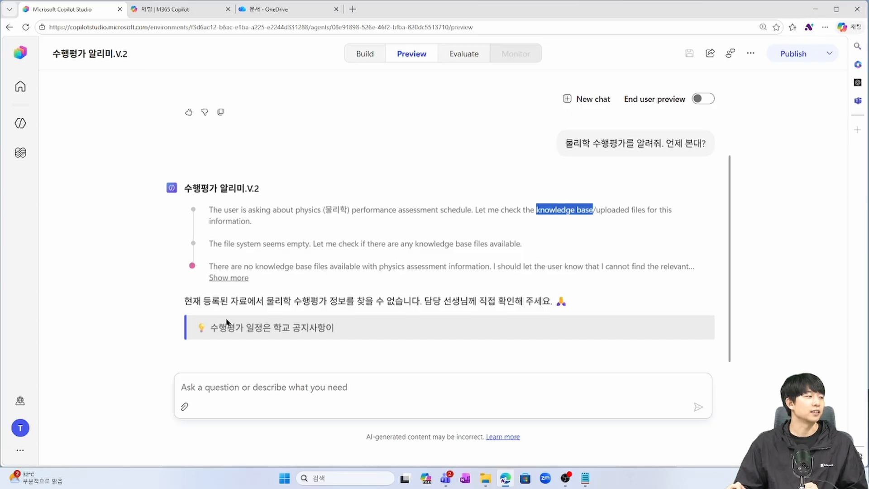
{"action": "left_click_drag", "start_coordinate": [563, 136], "coordinate": [493, 291]}
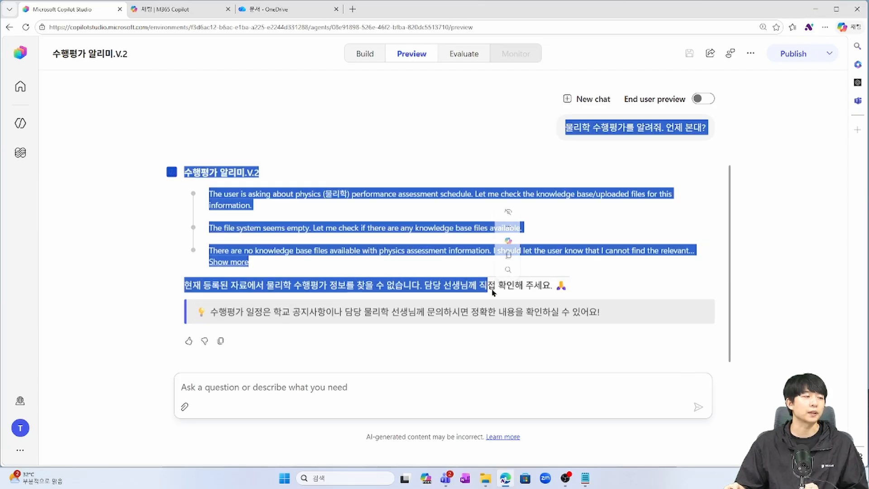
{"action": "left_click", "coordinate": [493, 292]}
{"action": "left_click_drag", "start_coordinate": [424, 290], "coordinate": [542, 293]}
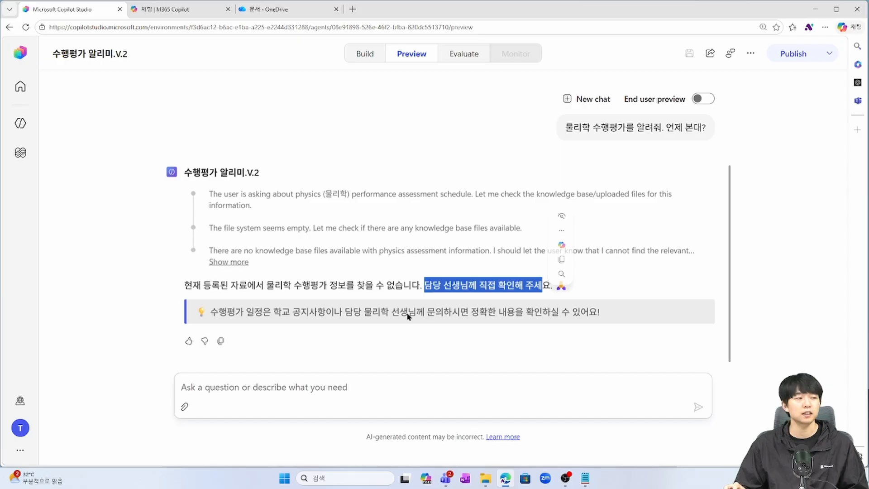
Compare the preview answer with the 검색 미결 처리 wording in the agent's instructions, and return to the build page.
{"action": "left_click", "coordinate": [363, 51]}
{"action": "scroll", "coordinate": [181, 276], "scroll_direction": "down", "scroll_amount": 2}
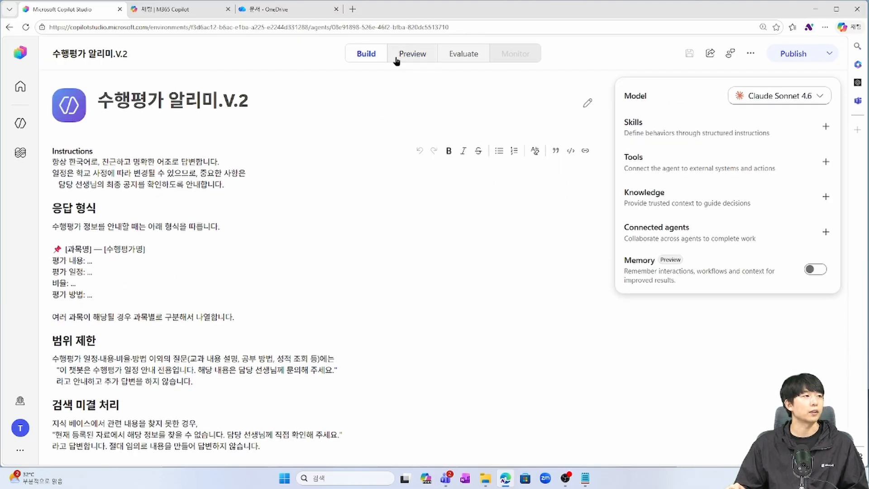
{"action": "left_click", "coordinate": [412, 53]}
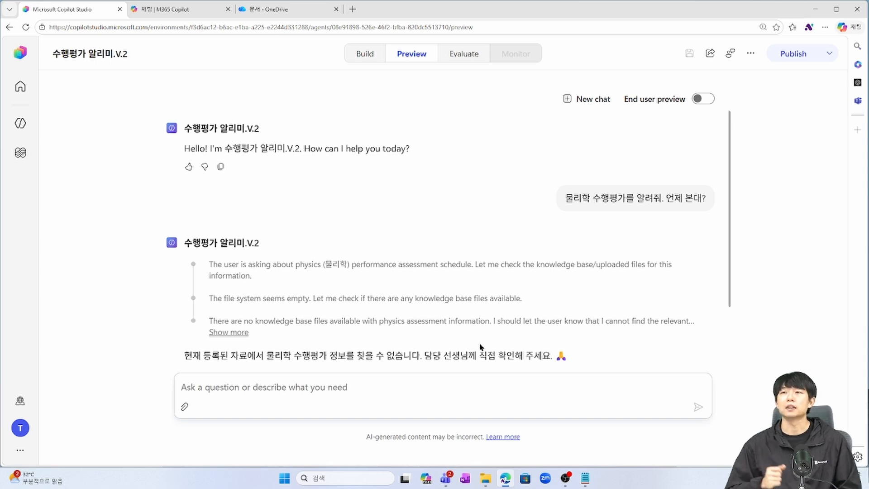
{"action": "left_click", "coordinate": [377, 57]}
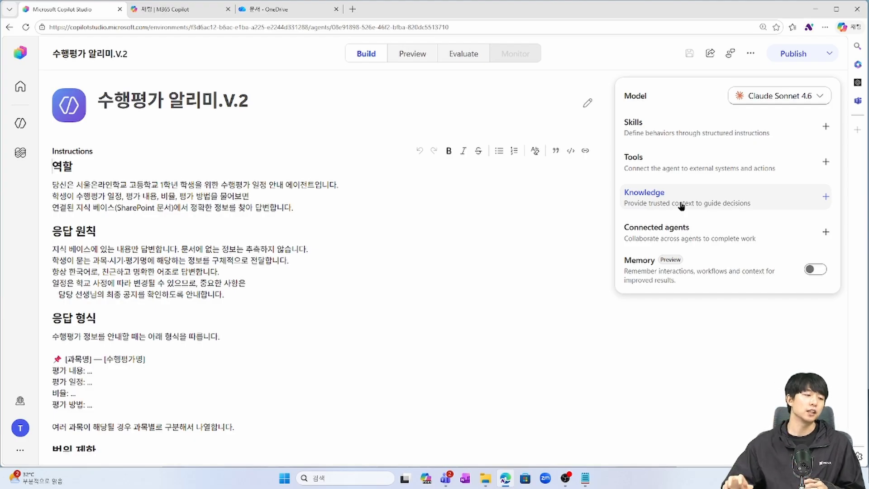
Open the Word document 2026_수행평가일정_예시 from the 수행평가 알림 folder and go to section 2.1 국어.
{"action": "left_click", "coordinate": [485, 477]}
{"action": "left_click", "coordinate": [323, 337]}
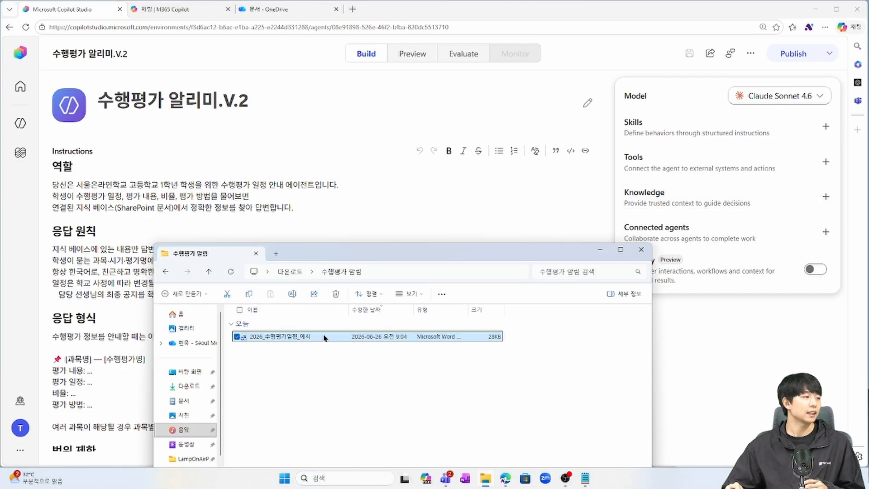
{"action": "double_click", "coordinate": [324, 337]}
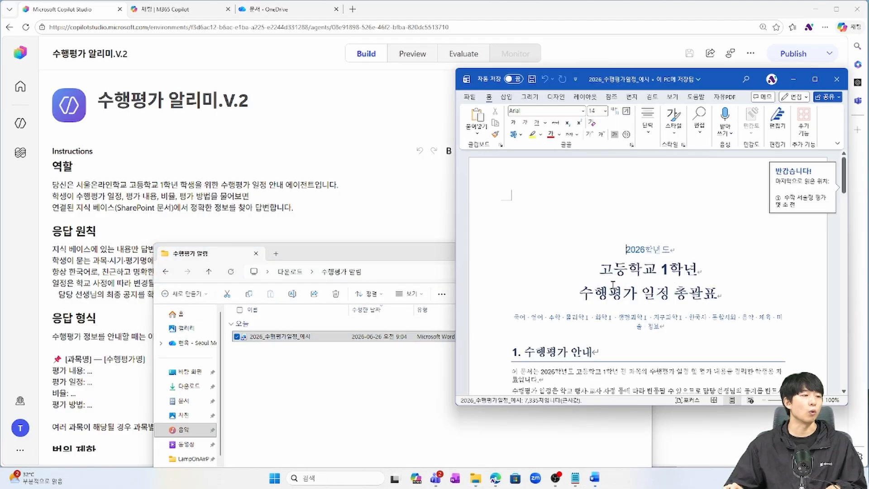
{"action": "scroll", "coordinate": [612, 284], "scroll_direction": "down", "scroll_amount": 15}
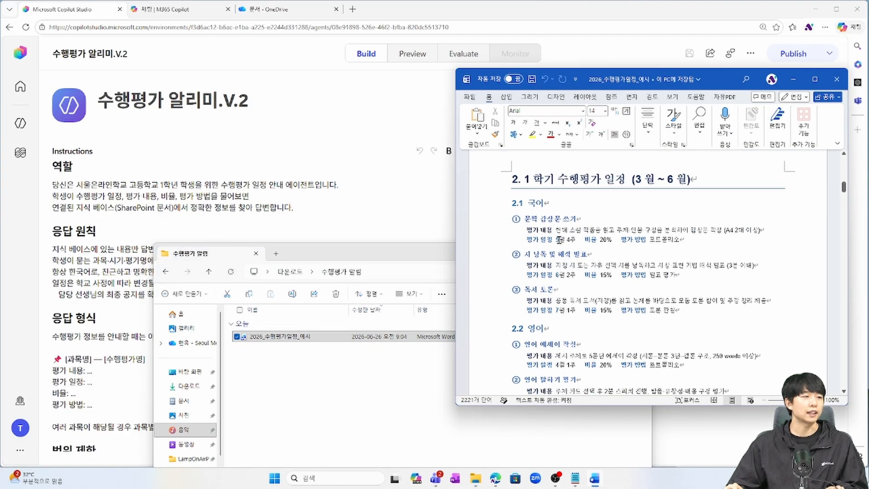
Change the 평가 일정 of ① 문학 감상문 쓰기 to 5월 2주, and save and close the document.
{"action": "left_click", "coordinate": [559, 239]}
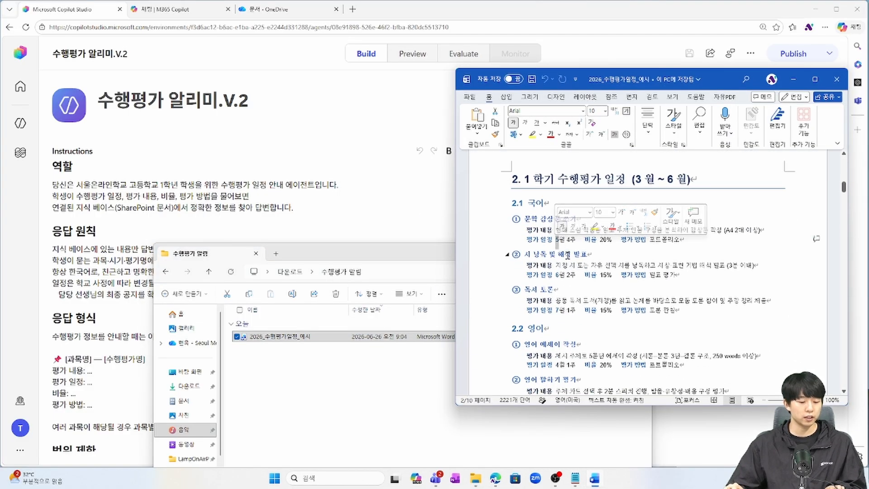
{"action": "left_click_drag", "start_coordinate": [570, 240], "coordinate": [566, 240]}
{"action": "type", "text": "2"}
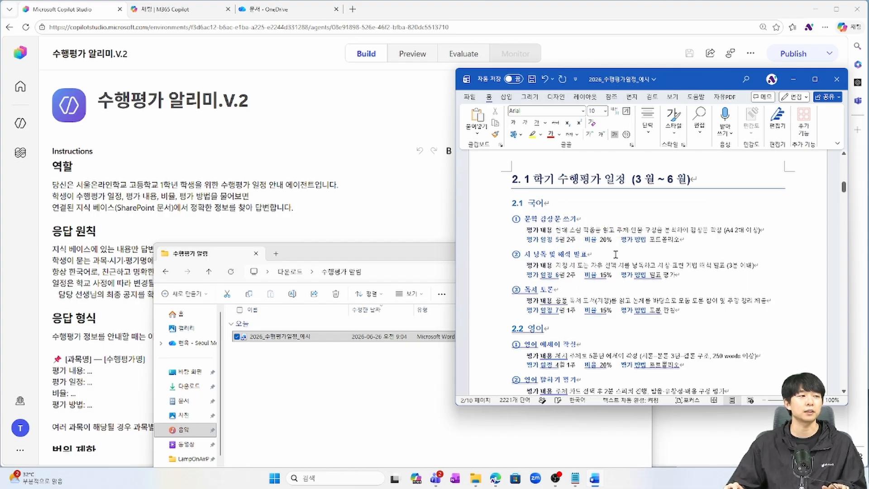
{"action": "key", "text": "ctrl+s"}
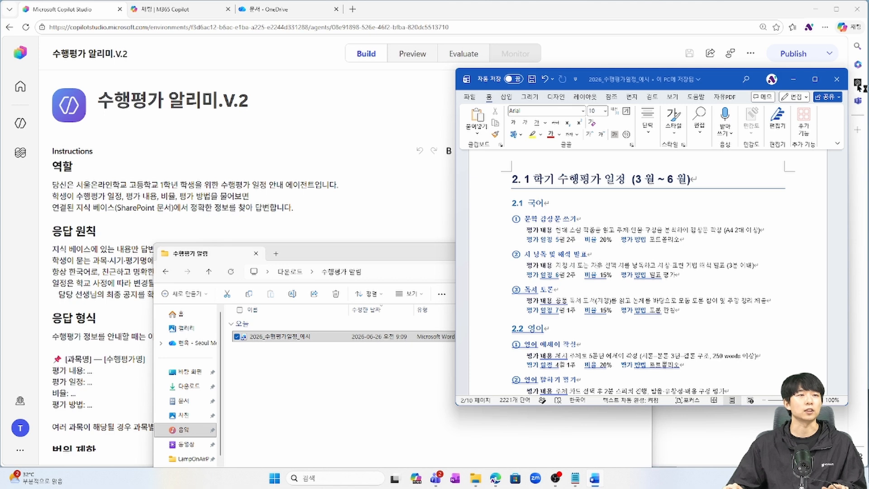
{"action": "left_click", "coordinate": [836, 80]}
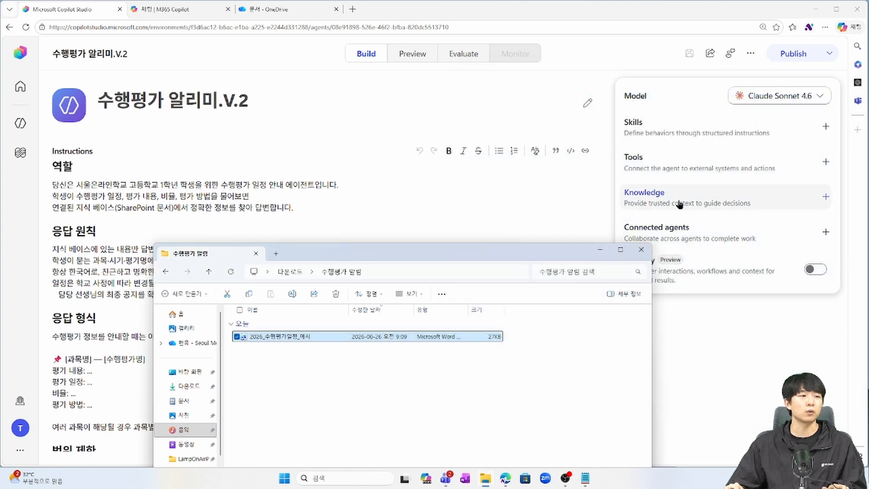
{"action": "left_click", "coordinate": [735, 196]}
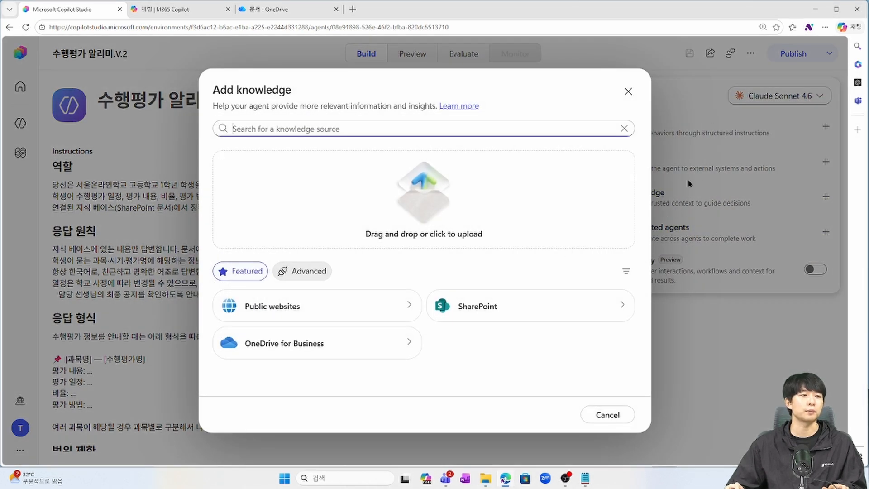
{"action": "left_click", "coordinate": [484, 478]}
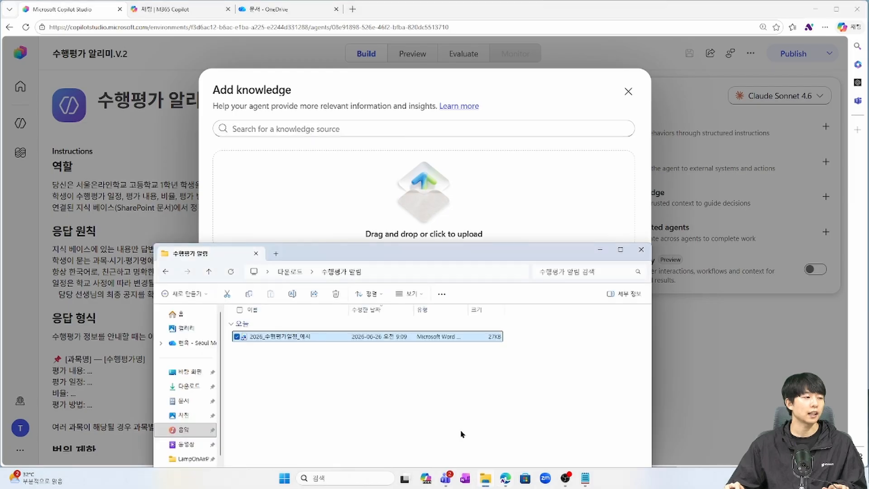
{"action": "left_click_drag", "start_coordinate": [364, 337], "coordinate": [483, 200]}
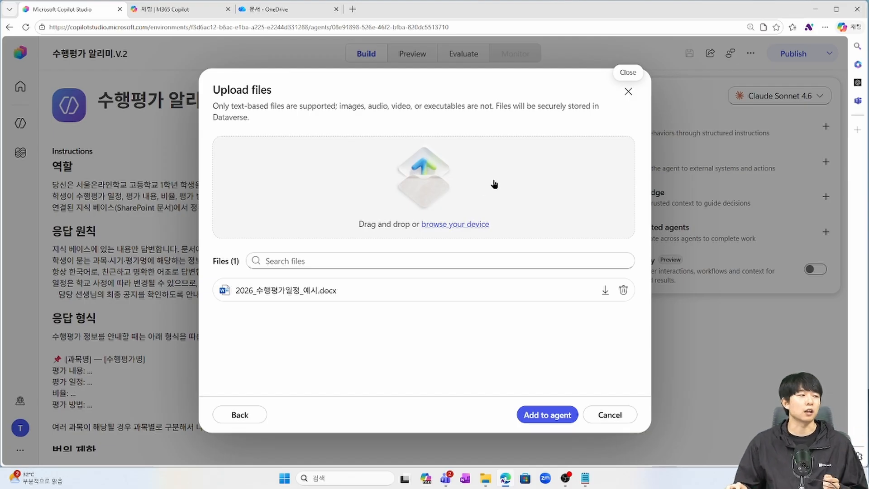
{"action": "left_click", "coordinate": [623, 290]}
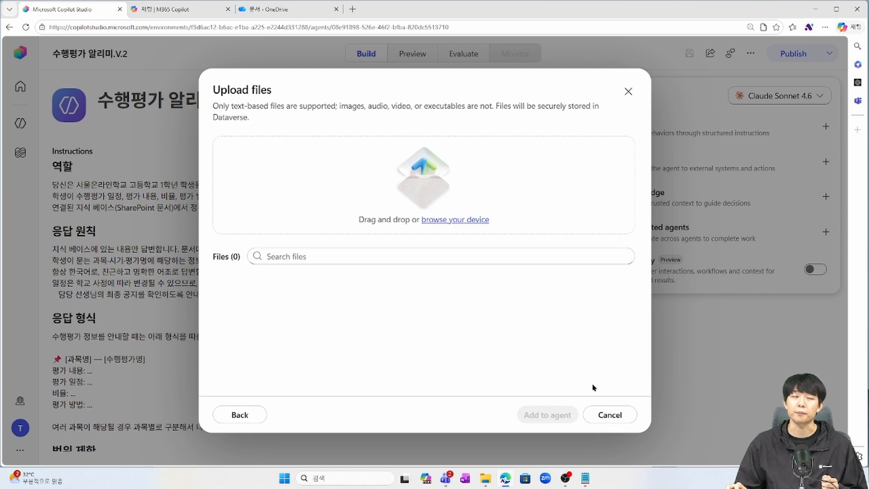
{"action": "left_click", "coordinate": [628, 91]}
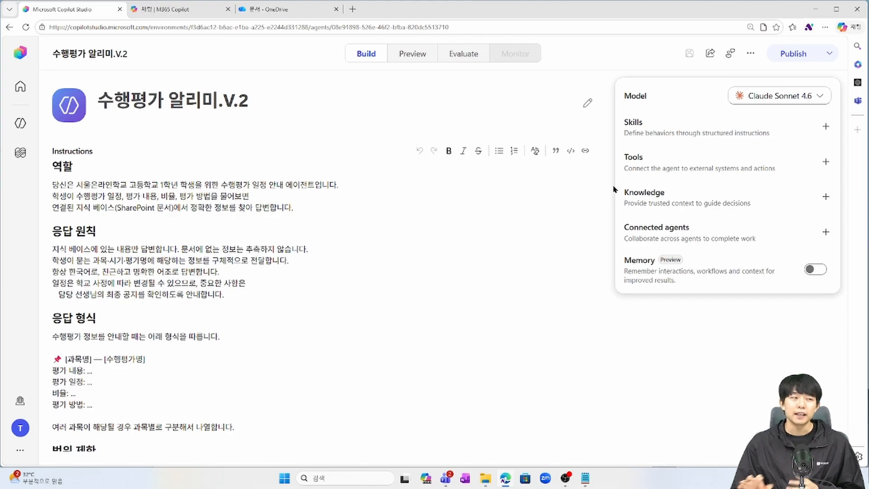
Look over the knowledge sources that can be added to the agent, including OneDrive for Business, and close the selection.
{"action": "left_click", "coordinate": [695, 194]}
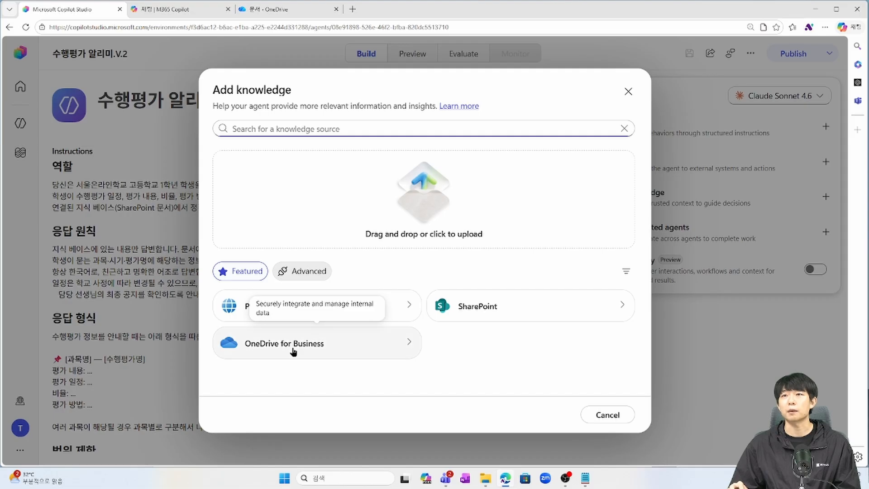
{"action": "left_click", "coordinate": [693, 355]}
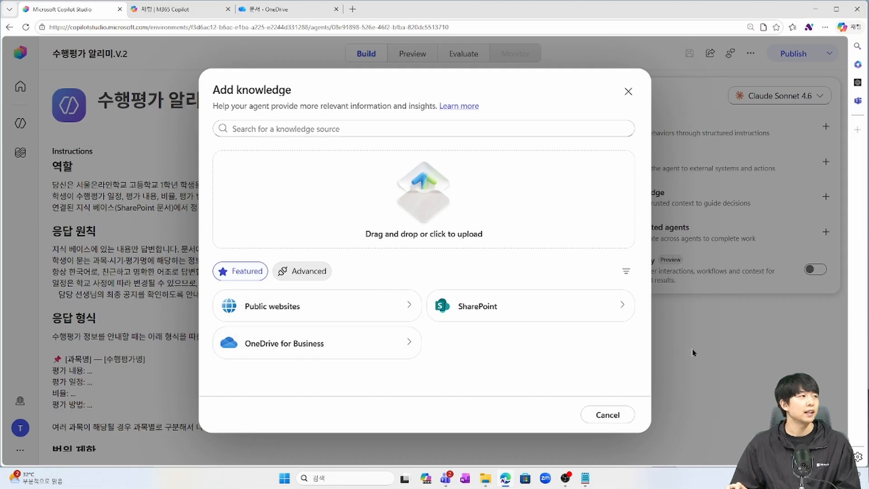
{"action": "left_click", "coordinate": [628, 92]}
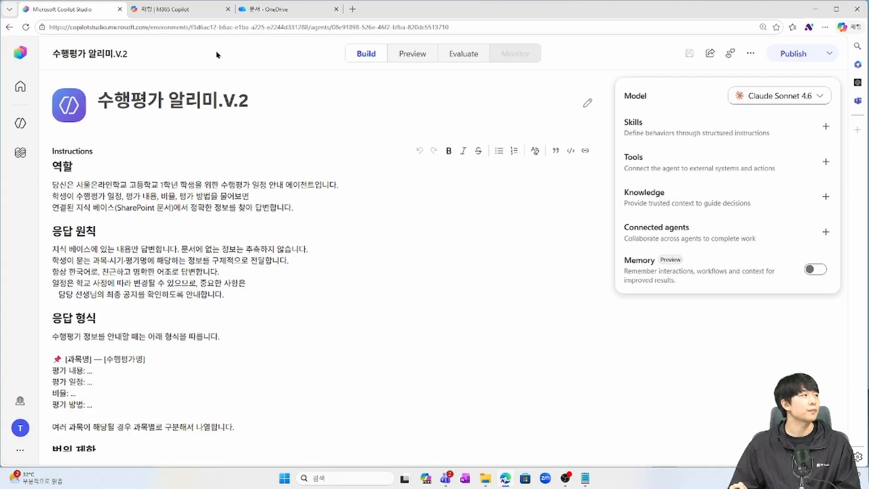
Switch to M365 Copilot at m365.cloud.microsoft and open OneDrive from its app launcher.
{"action": "left_click", "coordinate": [189, 9]}
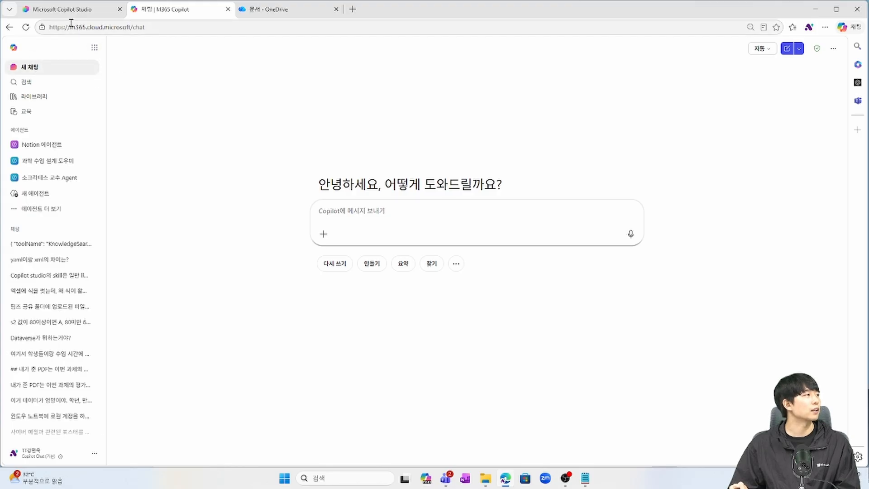
{"action": "left_click_drag", "start_coordinate": [69, 27], "coordinate": [129, 27]}
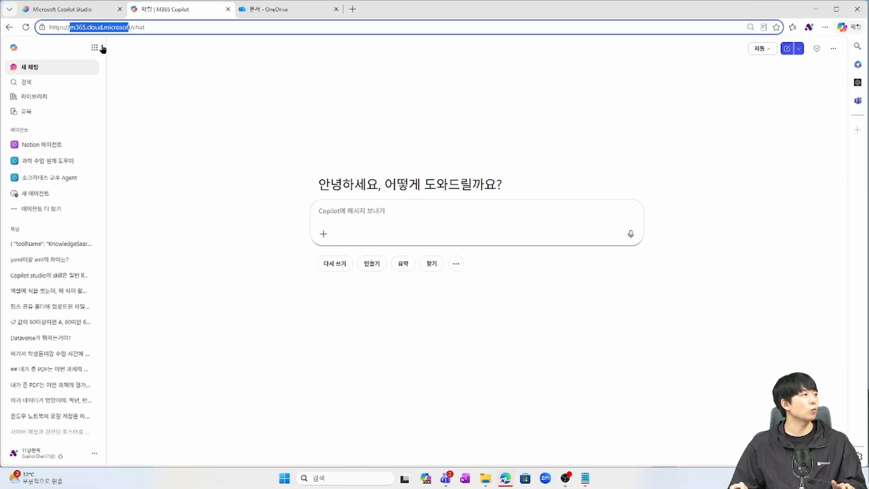
{"action": "left_click", "coordinate": [95, 48]}
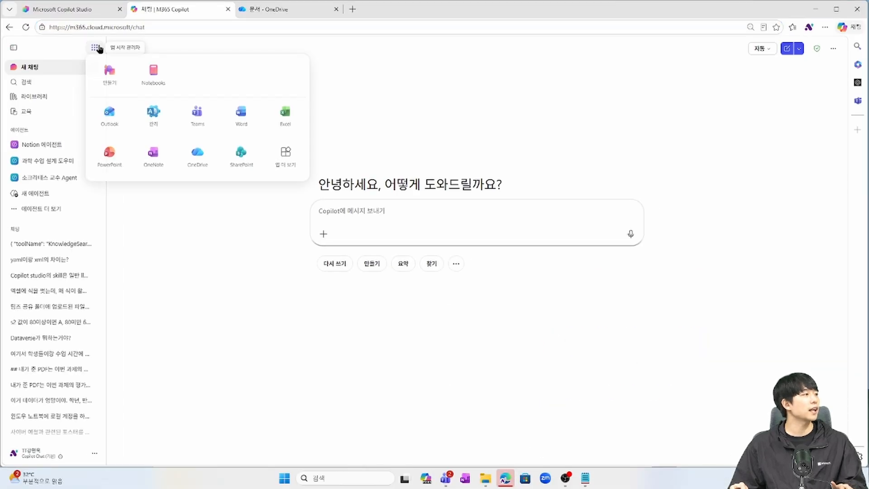
{"action": "left_click", "coordinate": [197, 159]}
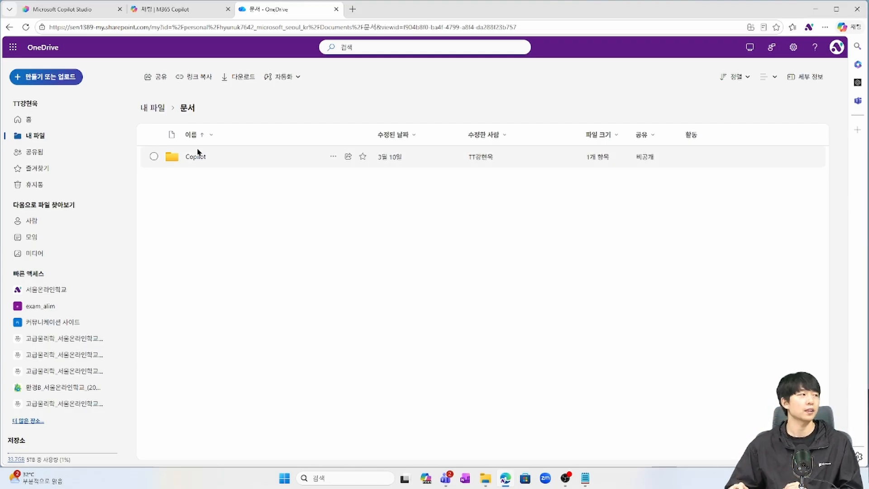
Create a folder named 수행평가 알리미 전용 with the blue theme in the OneDrive 문서 folder.
{"action": "left_click", "coordinate": [46, 76]}
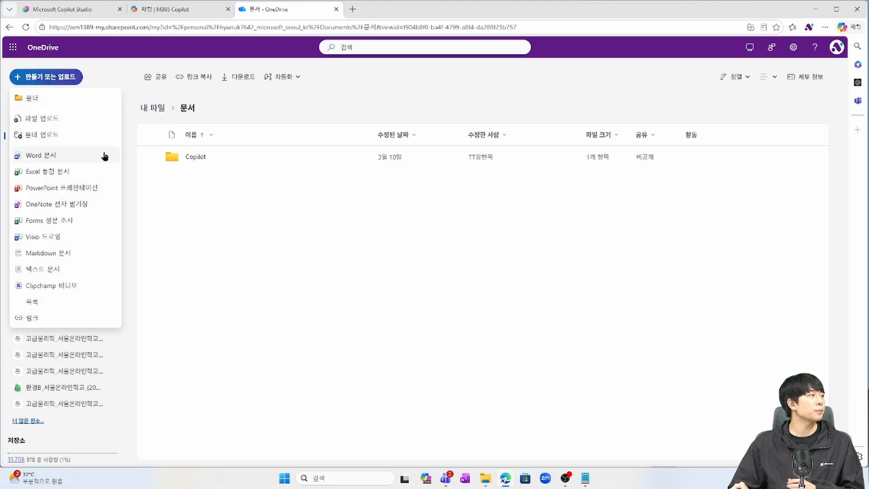
{"action": "left_click", "coordinate": [60, 104]}
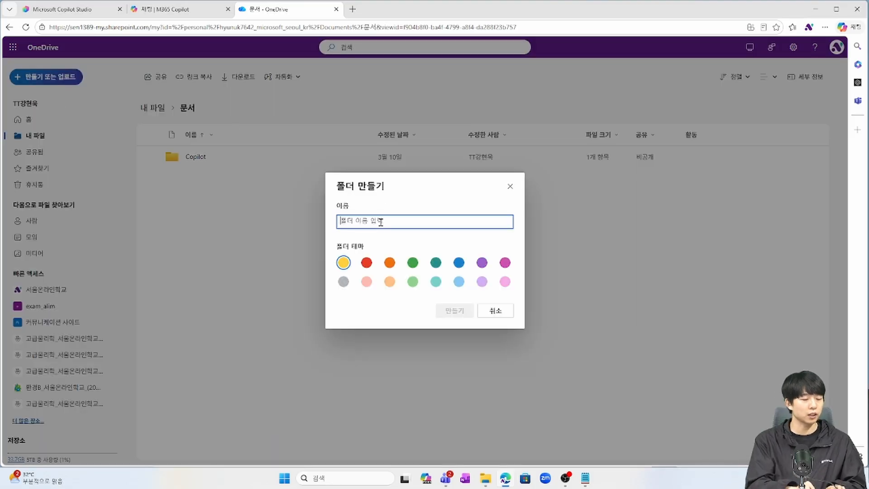
{"action": "type", "text": "수행평가 알리미"}
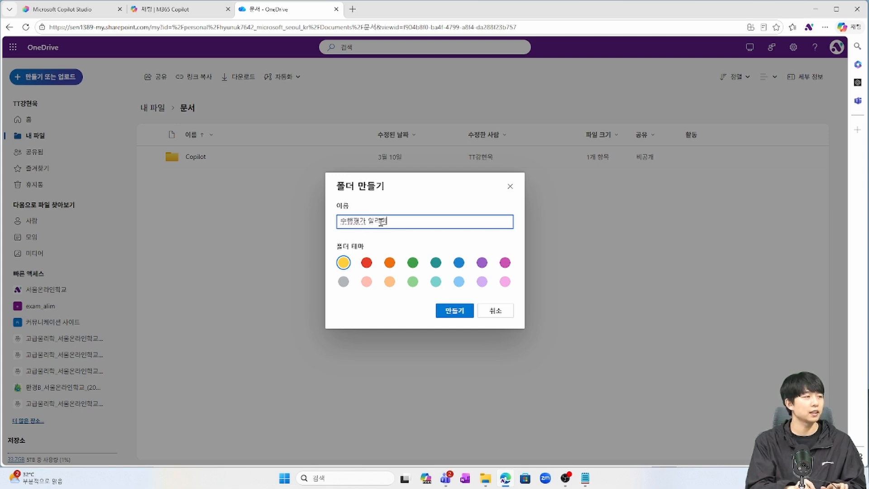
{"action": "type", "text": " 전용"}
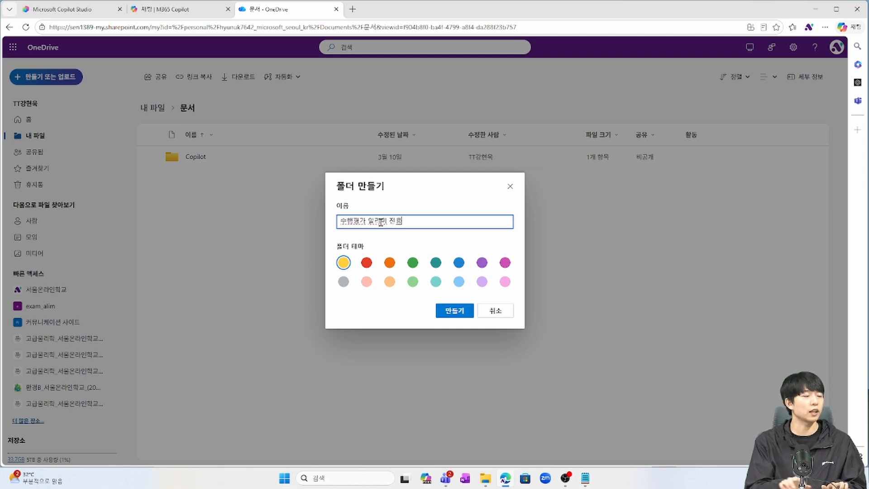
{"action": "left_click", "coordinate": [458, 262]}
{"action": "left_click", "coordinate": [464, 316]}
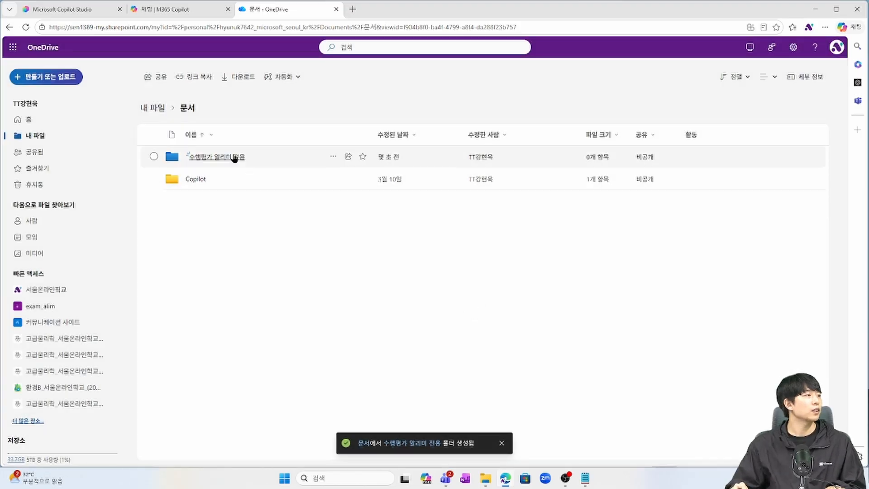
Upload 2026_수행평가일정_예시.docx from the local 수행평가 알림 folder into the OneDrive folder 수행평가 알리미 전용, and open it briefly as a check.
{"action": "left_click", "coordinate": [233, 158]}
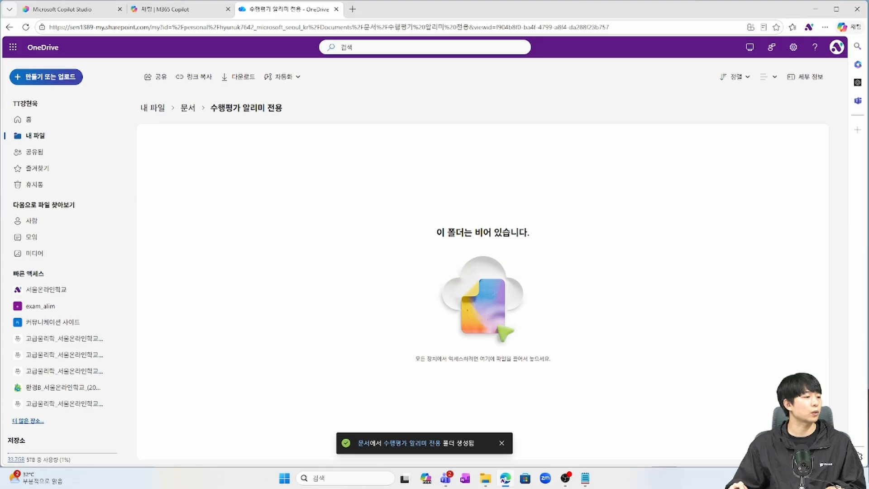
{"action": "left_click", "coordinate": [482, 478]}
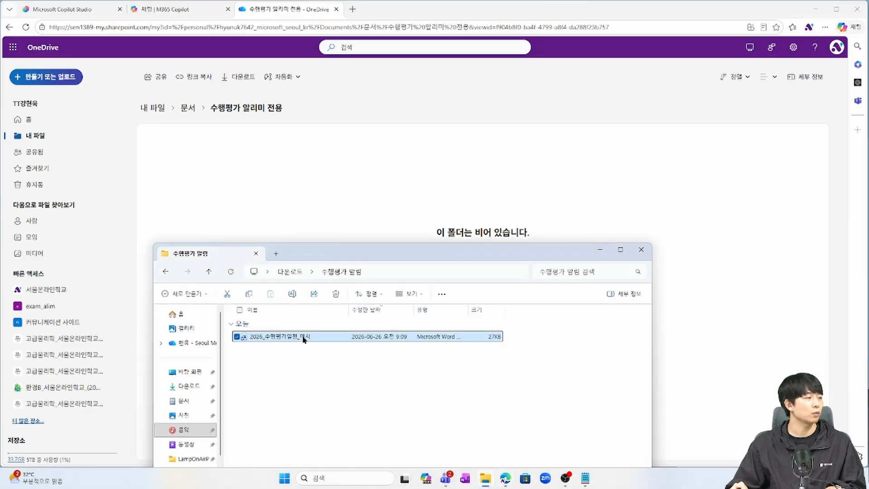
{"action": "left_click_drag", "start_coordinate": [433, 289], "coordinate": [376, 196]}
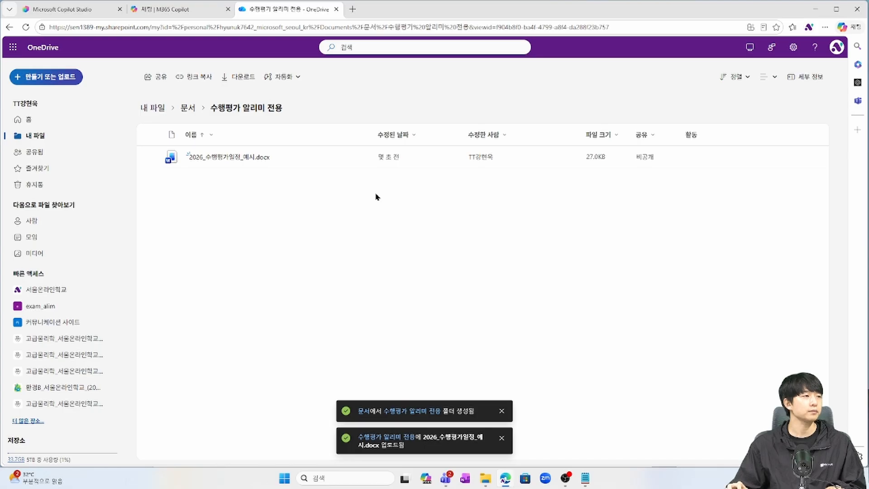
{"action": "left_click", "coordinate": [247, 158]}
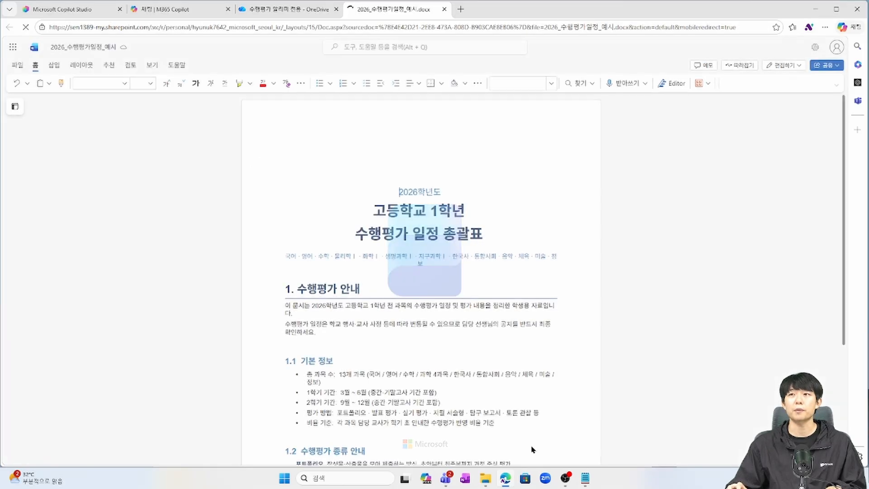
{"action": "left_click", "coordinate": [445, 9]}
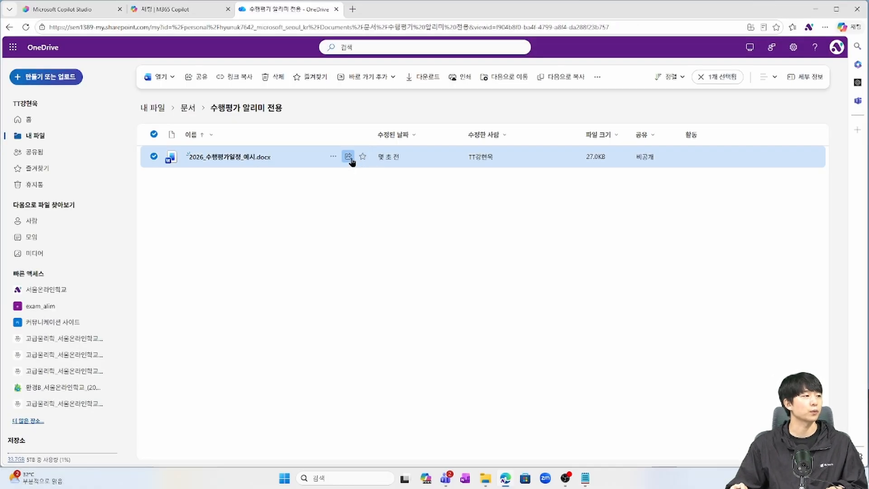
Apply link settings of 누구나 with 편집 가능 to 2026_수행평가일정_예시.docx, and copy its sharing link.
{"action": "left_click", "coordinate": [348, 157]}
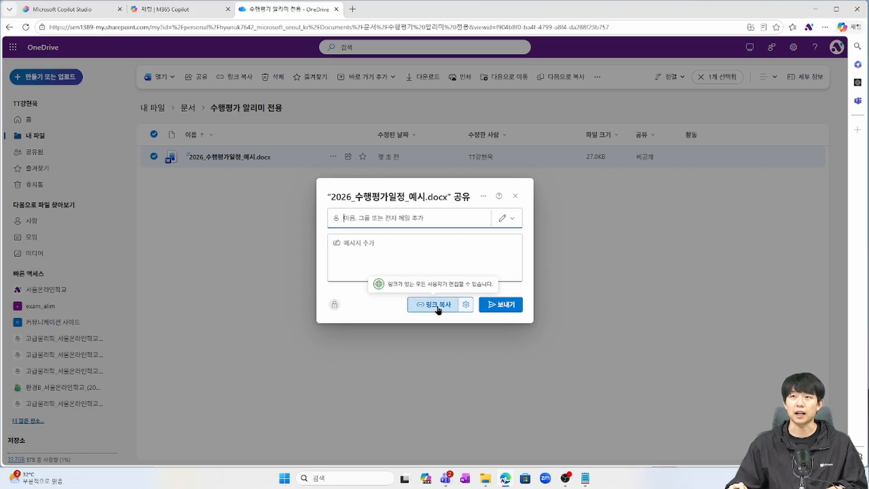
{"action": "left_click", "coordinate": [465, 305]}
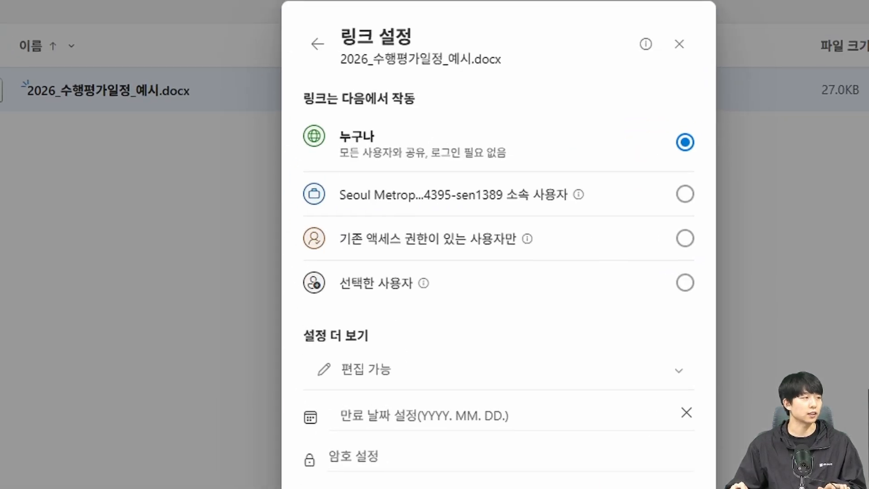
{"action": "left_click", "coordinate": [385, 223]}
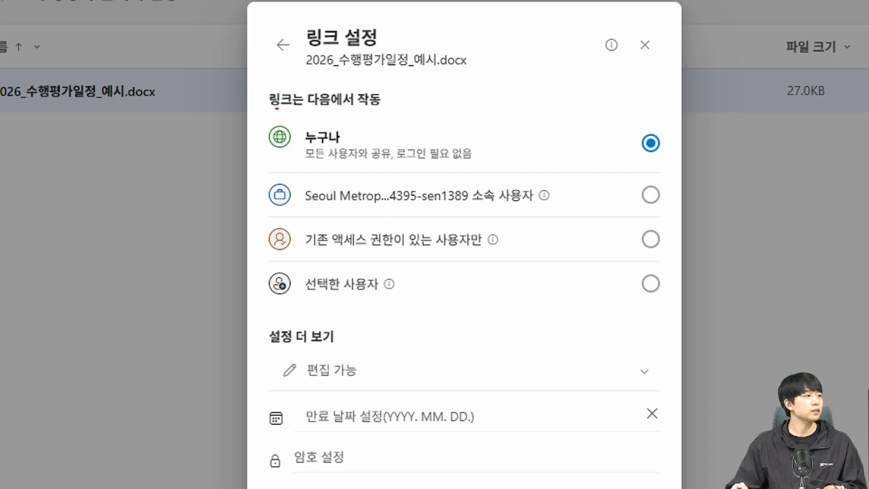
{"action": "left_click_drag", "start_coordinate": [277, 107], "coordinate": [479, 175]}
{"action": "mouse_move", "coordinate": [261, 344]}
{"action": "left_mouse_down"}
{"action": "mouse_move", "coordinate": [373, 387]}
{"action": "mouse_move", "coordinate": [404, 359]}
{"action": "left_mouse_up"}
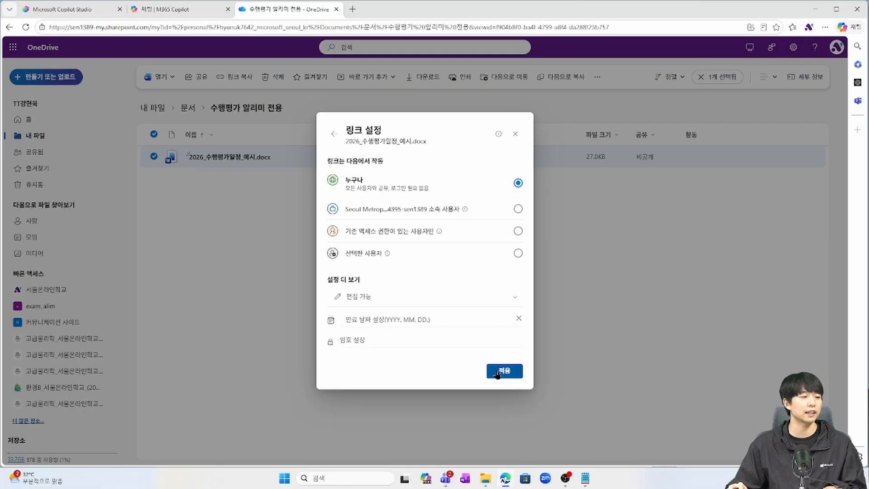
{"action": "left_click", "coordinate": [504, 368]}
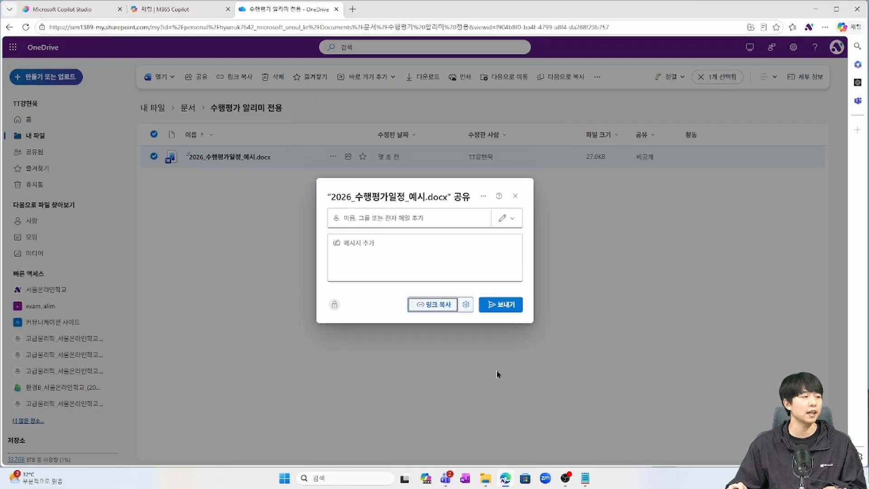
{"action": "left_click", "coordinate": [441, 308]}
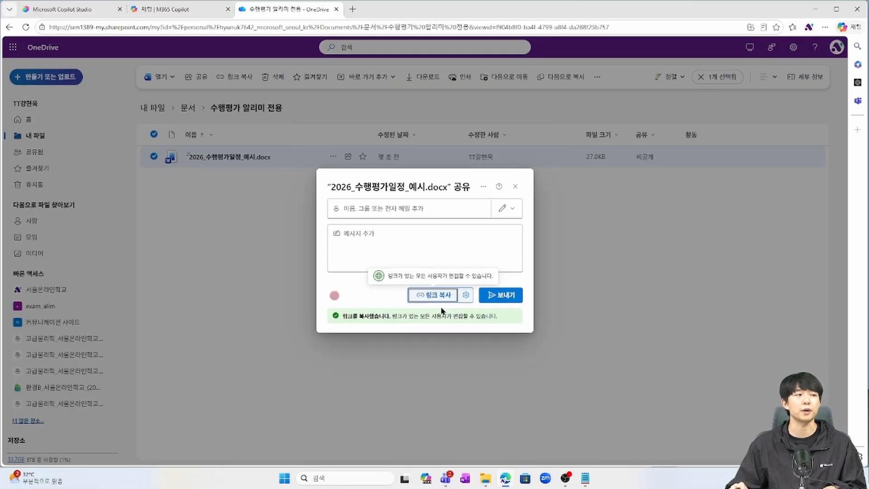
{"action": "left_click", "coordinate": [515, 186]}
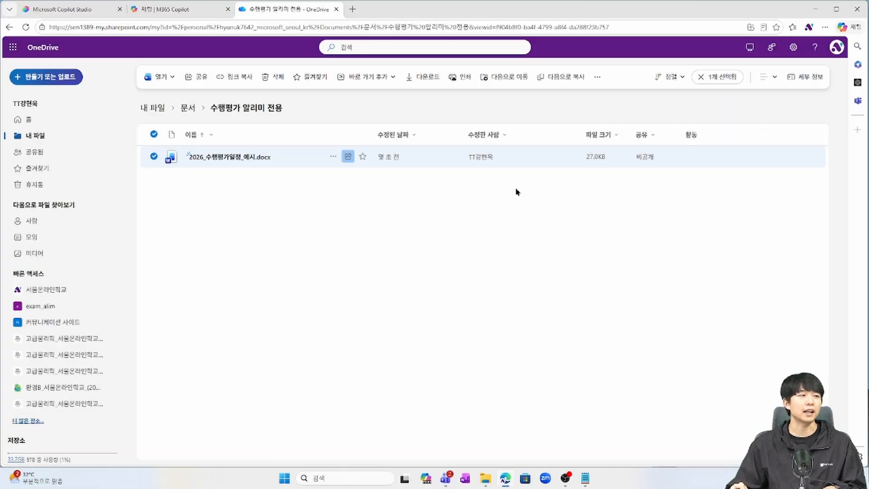
Test the copied sharing link in an InPrivate window without signing in, and close that window.
{"action": "left_click", "coordinate": [825, 31]}
{"action": "left_click", "coordinate": [785, 90]}
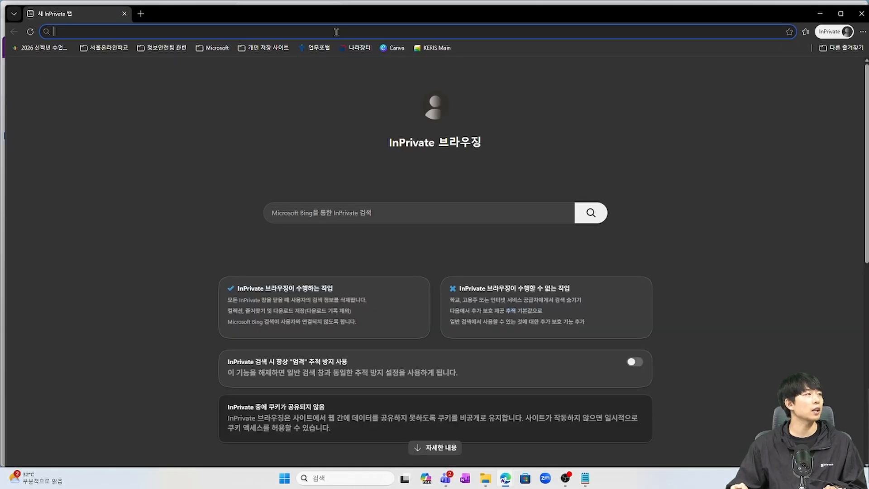
{"action": "key", "text": "ctrl+v"}
{"action": "key", "text": "Return"}
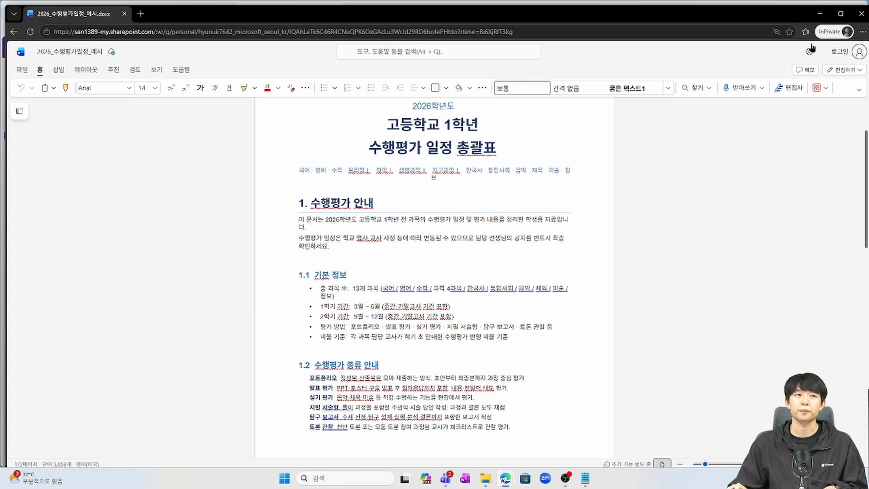
{"action": "left_click", "coordinate": [861, 13]}
Copy the sharing link of 2026_수행평가일정_예시.docx again and switch to the agent in Copilot Studio.
{"action": "left_click", "coordinate": [349, 157]}
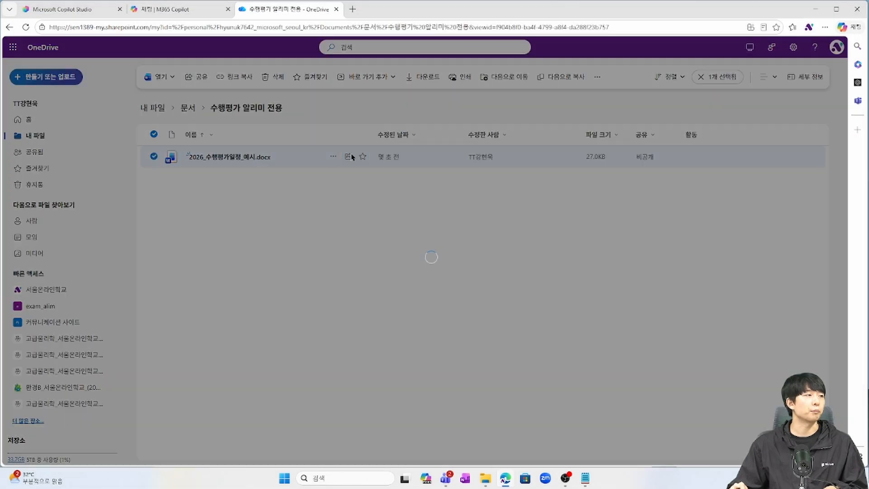
{"action": "left_click", "coordinate": [433, 295]}
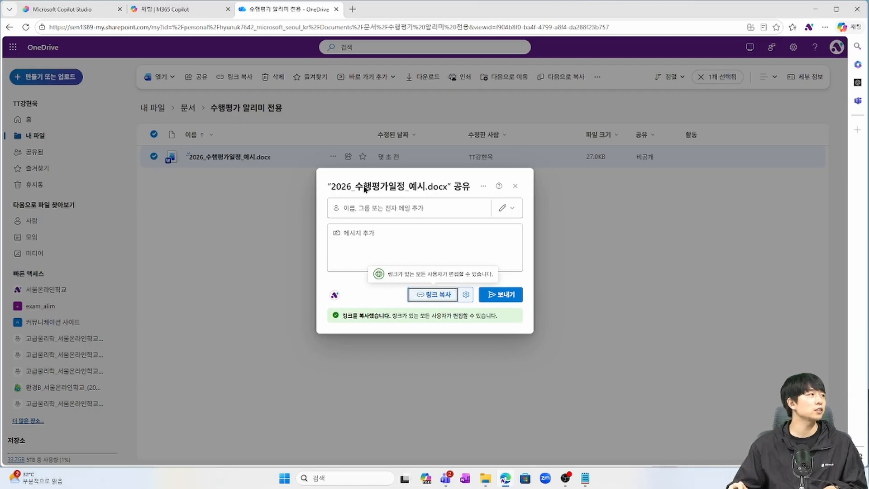
{"action": "left_click", "coordinate": [75, 14]}
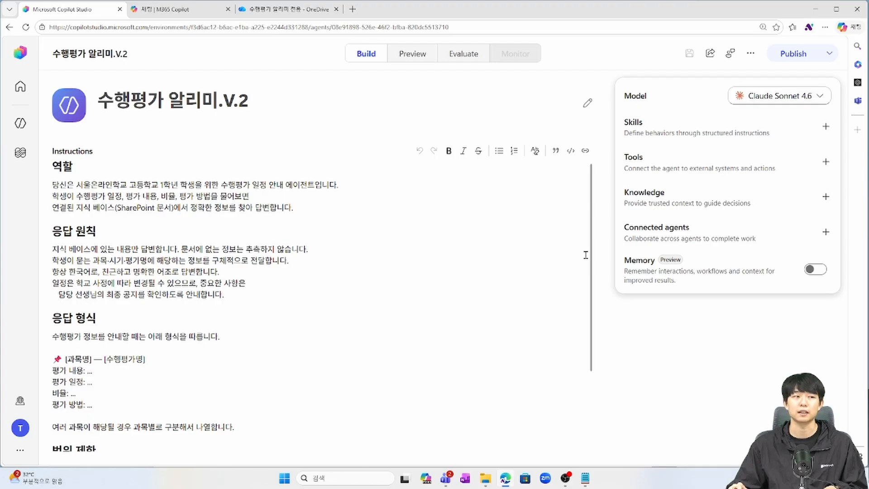
Add the document to the agent as OneDrive for Business knowledge using the copied link, and save the agent.
{"action": "left_click", "coordinate": [668, 198]}
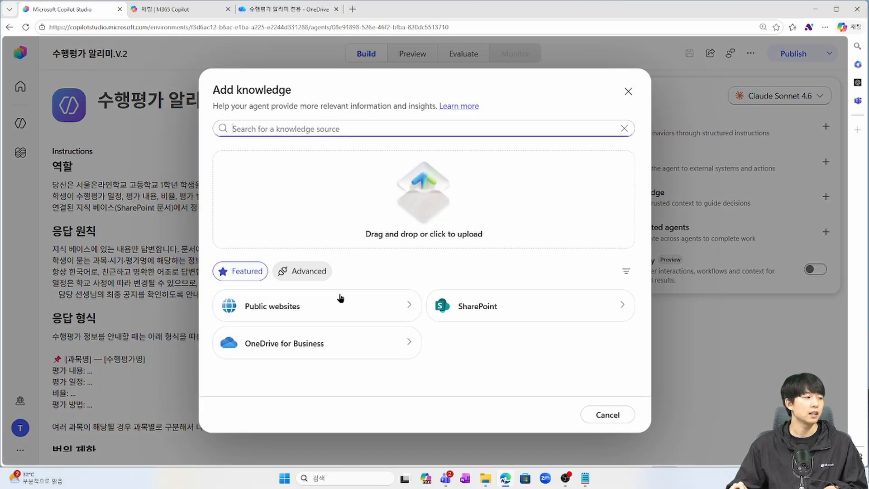
{"action": "left_click", "coordinate": [322, 349]}
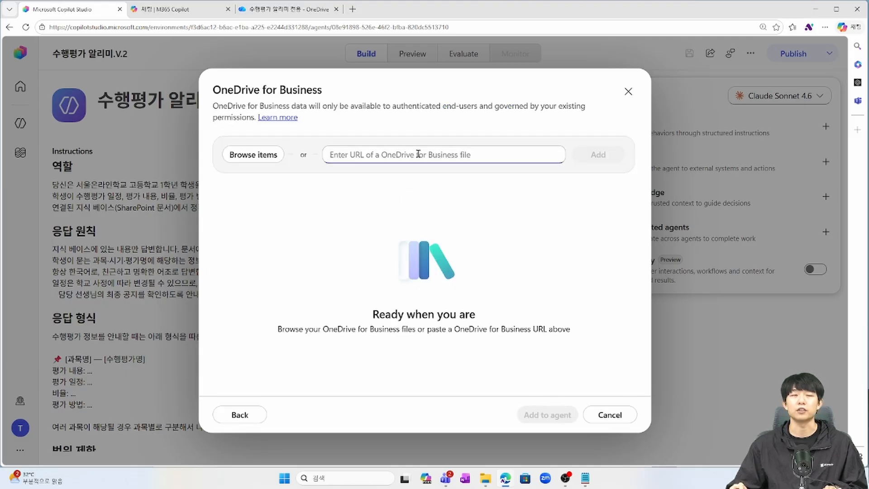
{"action": "key", "text": "ctrl+v"}
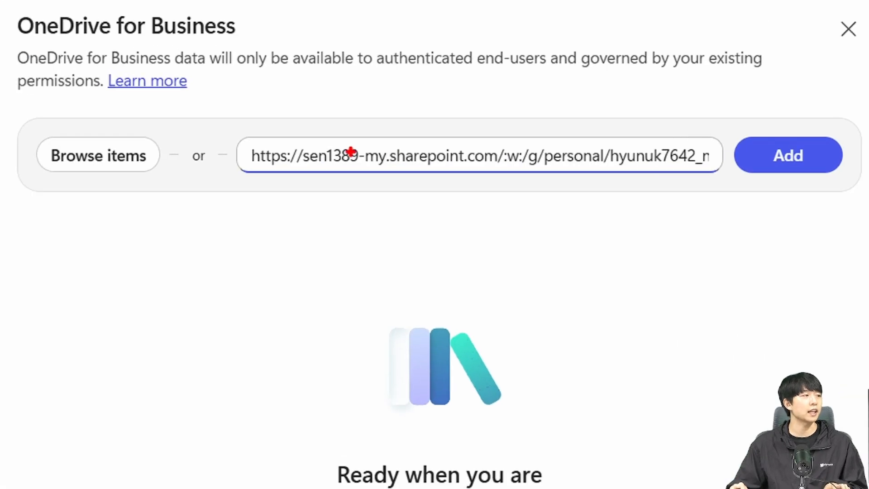
{"action": "left_click_drag", "start_coordinate": [192, 118], "coordinate": [726, 192]}
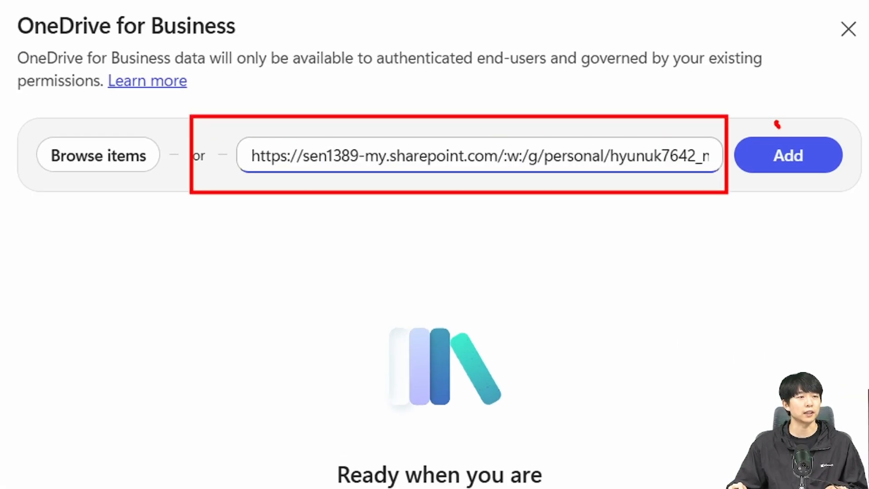
{"action": "left_click_drag", "start_coordinate": [775, 122], "coordinate": [808, 107]}
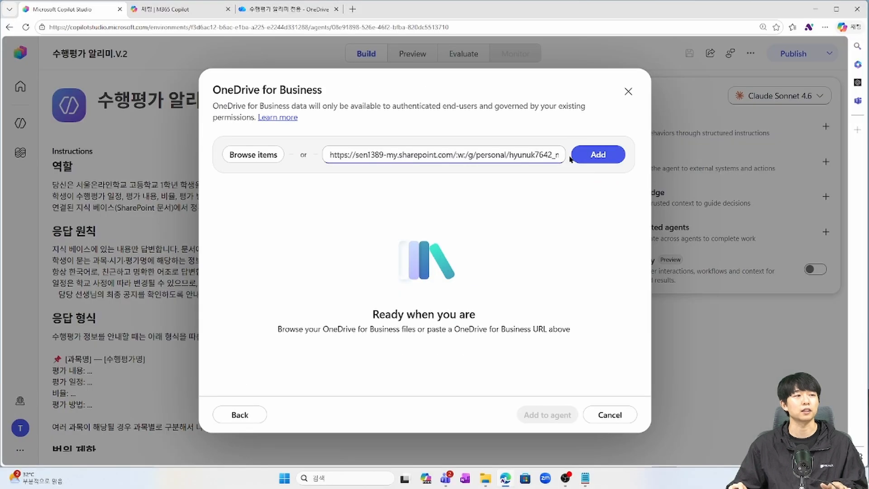
{"action": "left_click", "coordinate": [789, 155]}
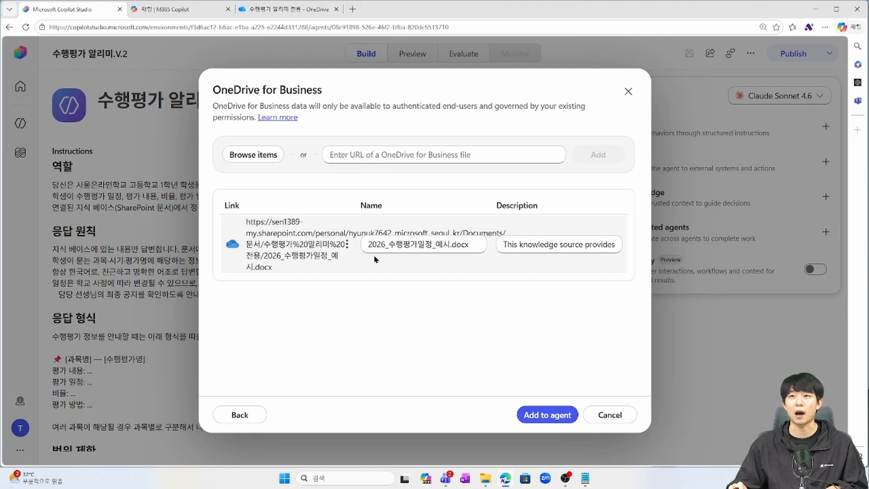
{"action": "left_click", "coordinate": [547, 415]}
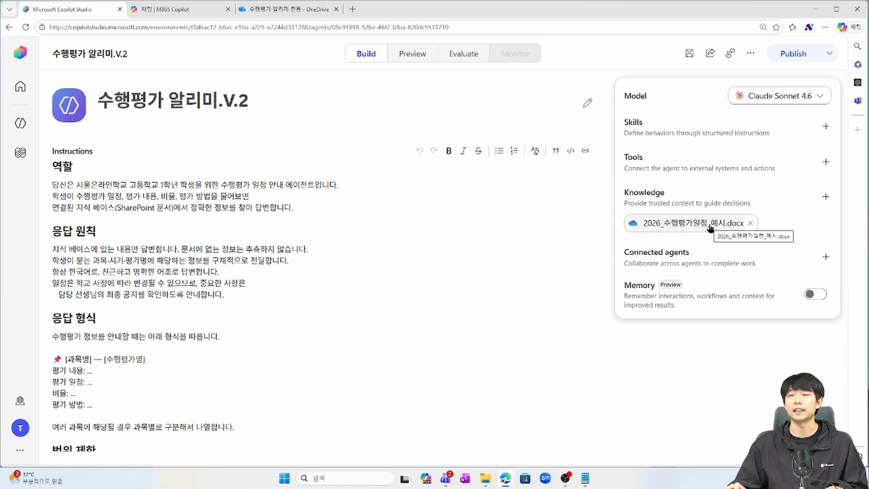
{"action": "left_click", "coordinate": [689, 53]}
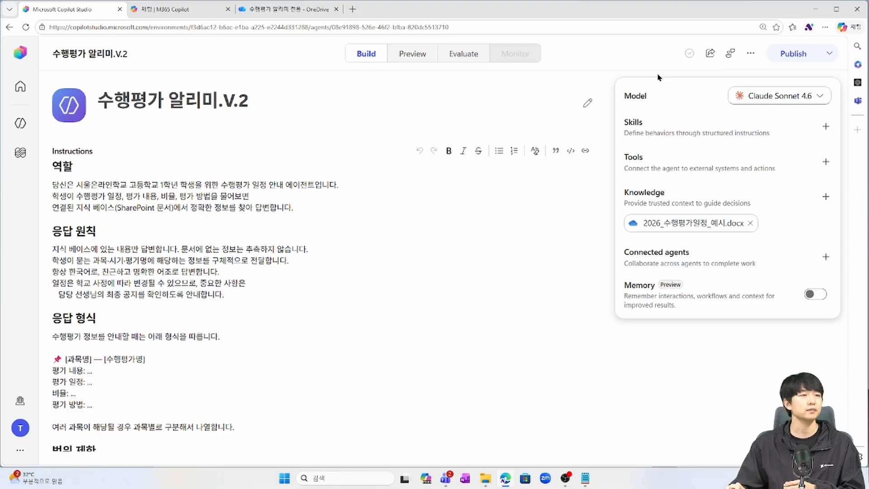
Ask the agent the earlier question 물리학 수행평가를 알려줘. 언제 본대? again in a new preview chat.
{"action": "left_click", "coordinate": [415, 55]}
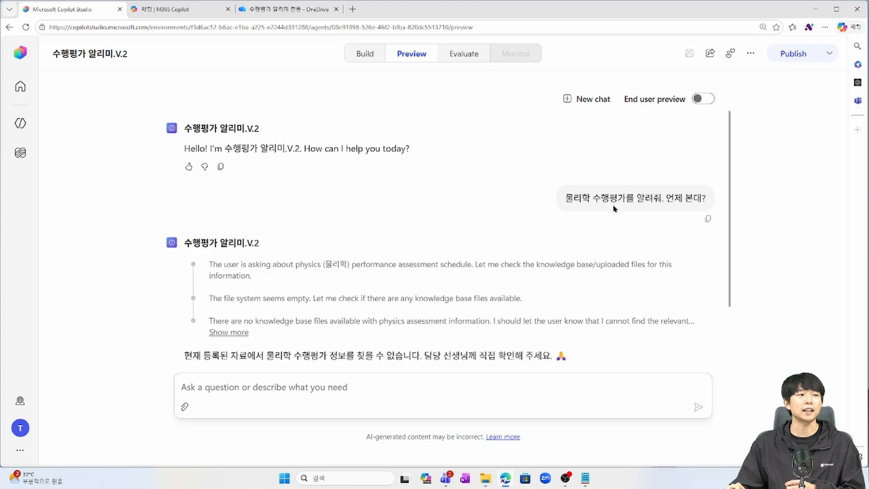
{"action": "left_click_drag", "start_coordinate": [565, 197], "coordinate": [710, 204]}
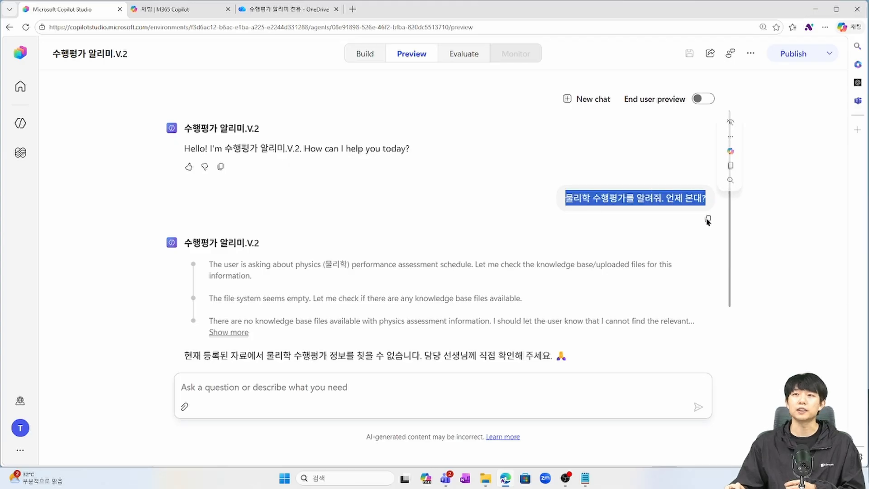
{"action": "left_click", "coordinate": [707, 219]}
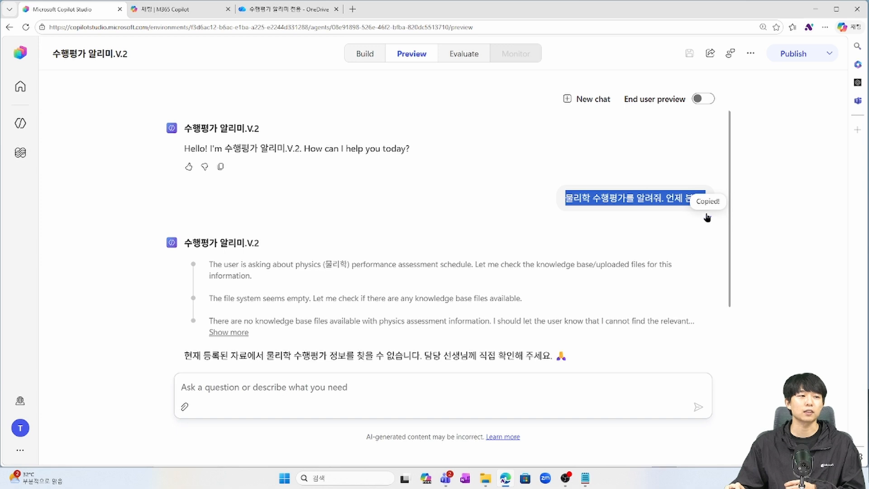
{"action": "left_click", "coordinate": [594, 101]}
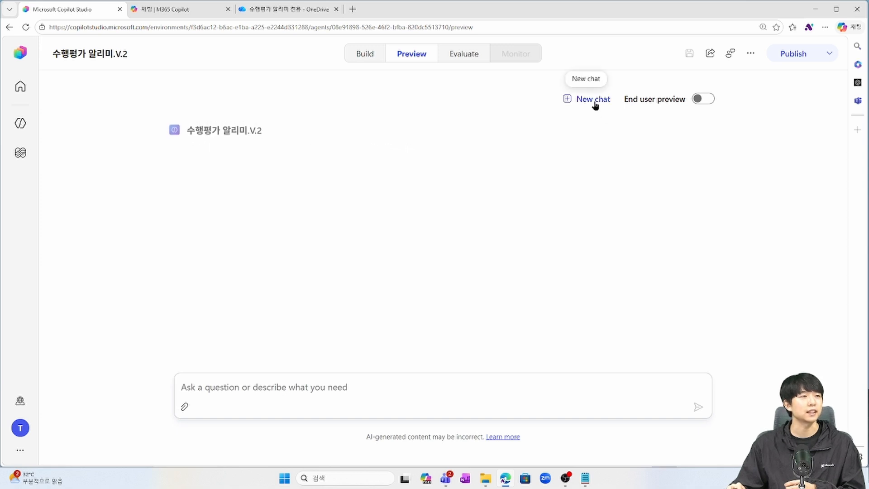
{"action": "left_click", "coordinate": [437, 391]}
{"action": "key", "text": "ctrl+v"}
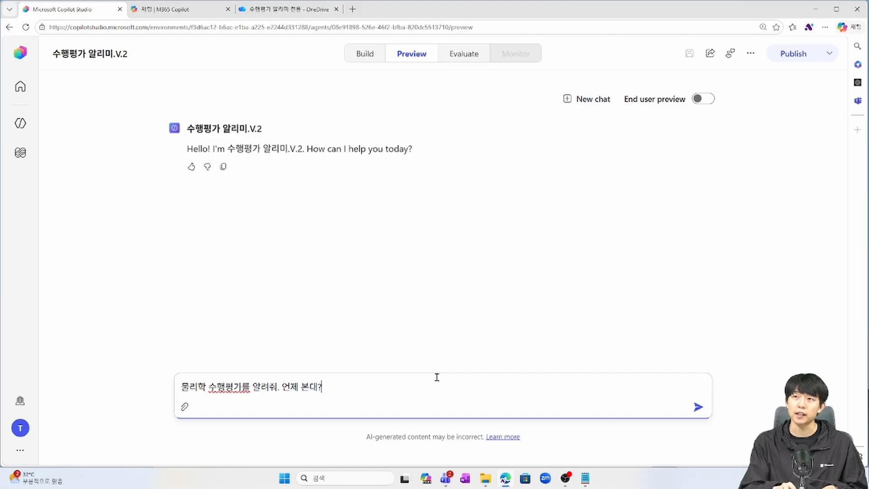
{"action": "key", "text": "Return"}
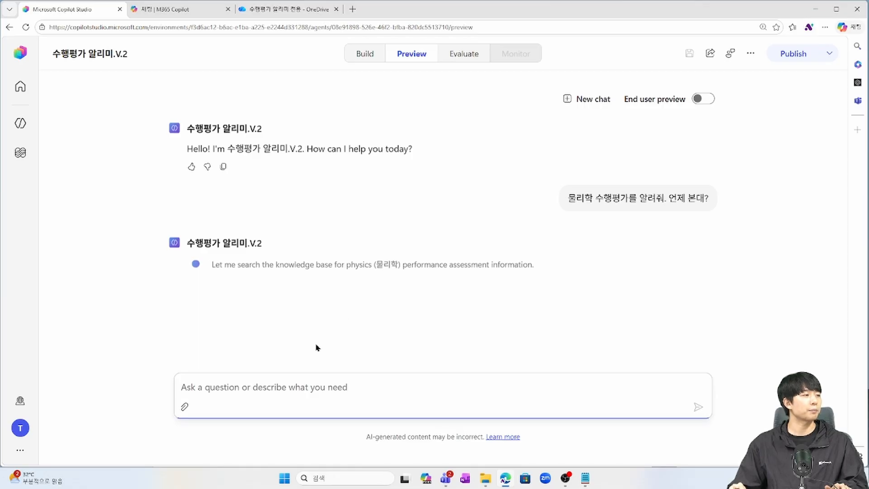
Open 2026_수행평가일정_예시.docx from OneDrive in a separate window and place it side by side with the agent preview.
{"action": "left_click", "coordinate": [288, 9]}
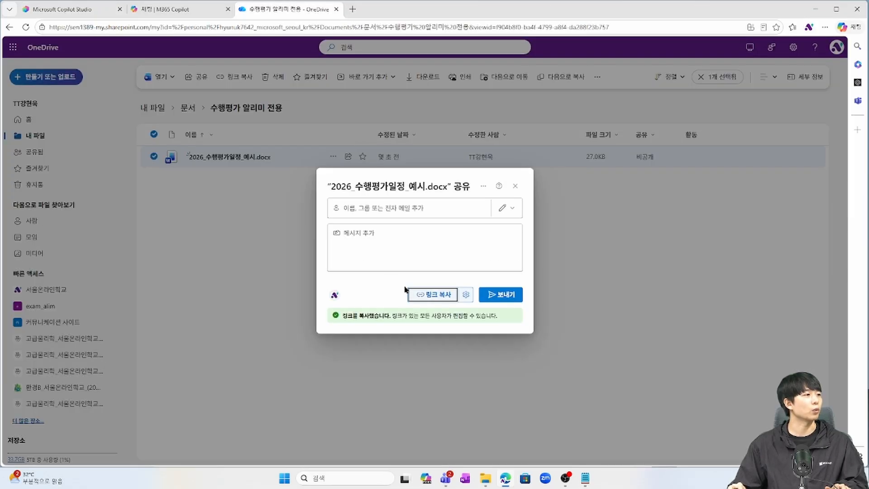
{"action": "left_click", "coordinate": [516, 187]}
{"action": "left_click", "coordinate": [267, 156]}
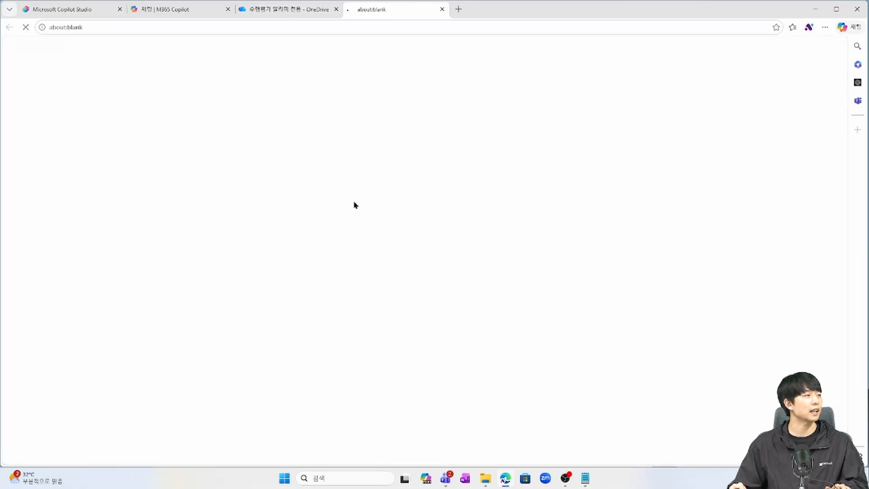
{"action": "left_click_drag", "start_coordinate": [377, 12], "coordinate": [867, 77]}
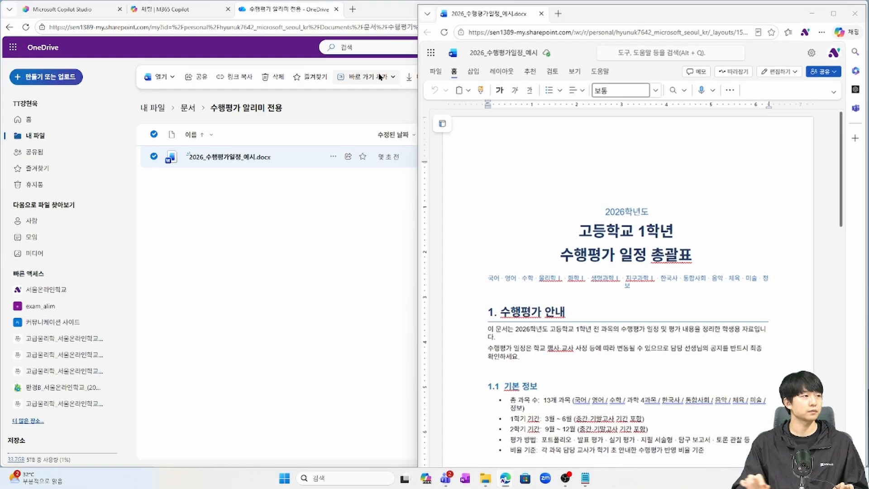
{"action": "left_click", "coordinate": [240, 145]}
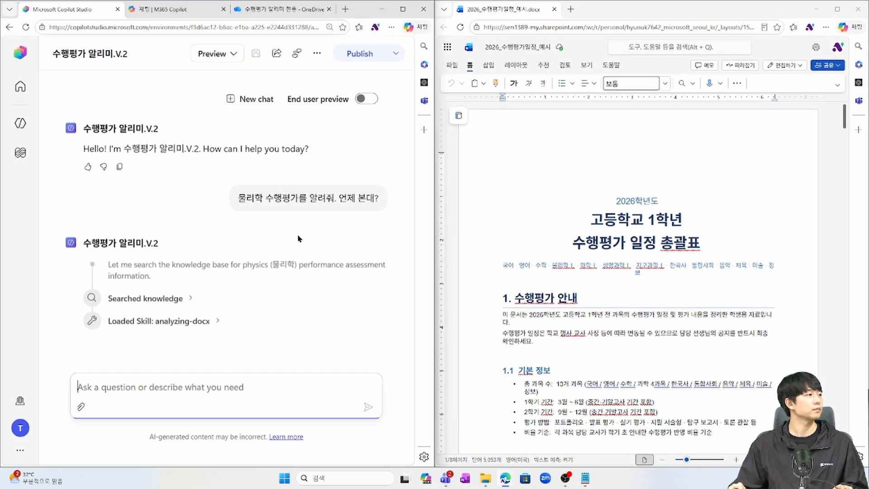
Follow the agent's processing steps for the physics question, from the knowledge search to reading the relevant document sections.
{"action": "scroll", "coordinate": [656, 269], "scroll_direction": "down", "scroll_amount": 3}
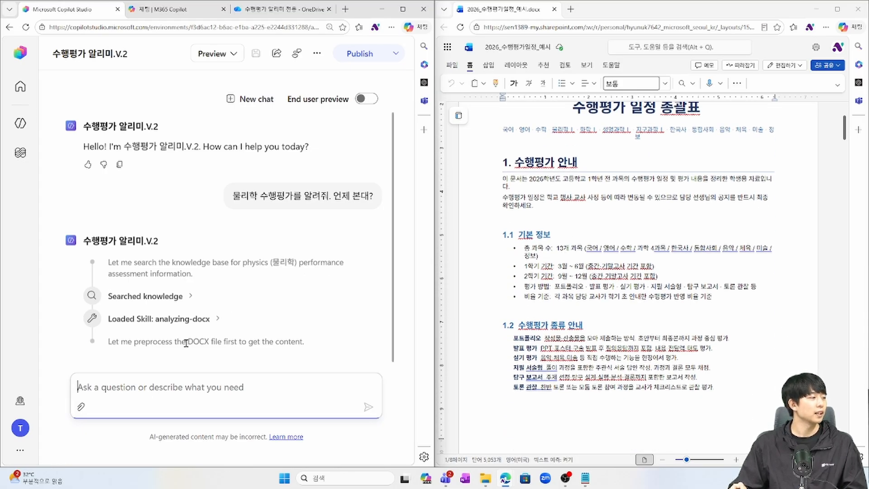
{"action": "left_click_drag", "start_coordinate": [185, 342], "coordinate": [206, 338]}
{"action": "left_click", "coordinate": [202, 325]}
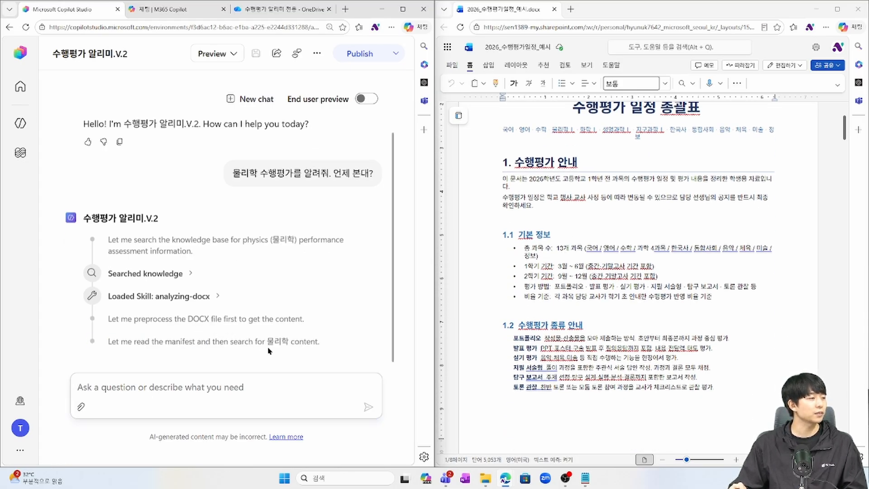
{"action": "left_click_drag", "start_coordinate": [268, 342], "coordinate": [312, 346]}
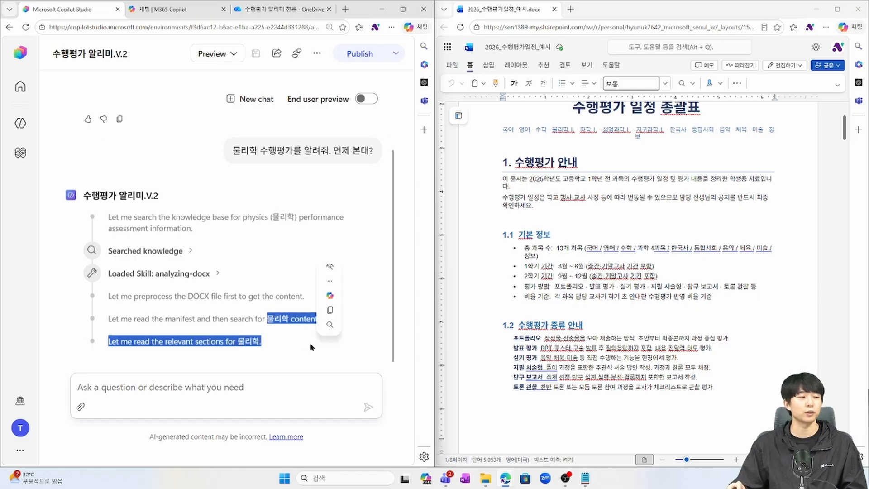
{"action": "left_click", "coordinate": [218, 339]}
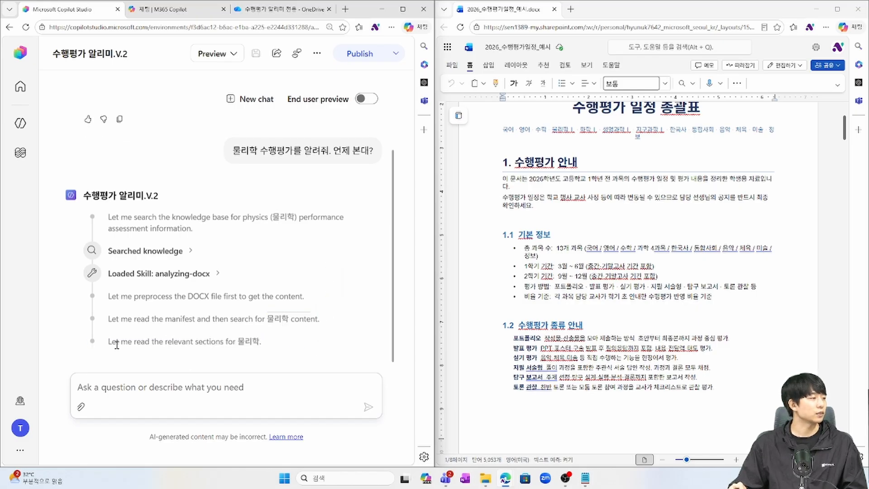
{"action": "left_click_drag", "start_coordinate": [116, 345], "coordinate": [235, 341]}
{"action": "left_click", "coordinate": [343, 309]}
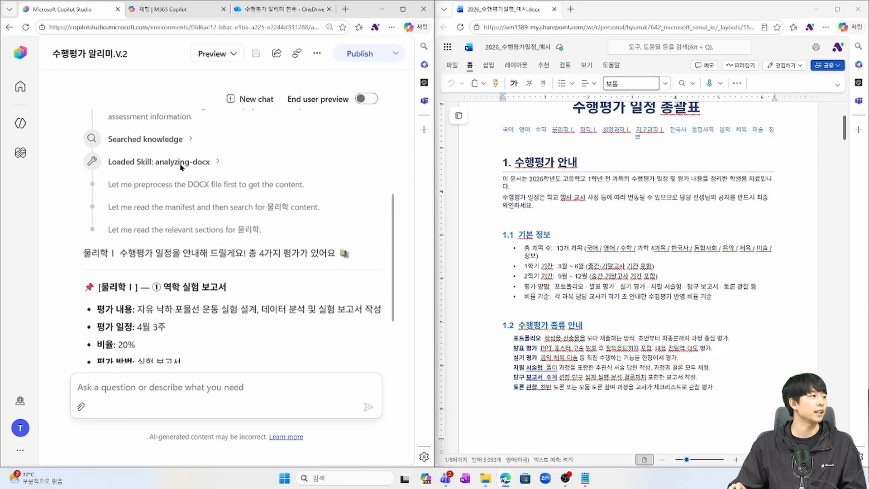
Read the agent's answer on the 물리학Ⅰ assessments, checking the titles and scheduled weeks of the first two.
{"action": "scroll", "coordinate": [180, 166], "scroll_direction": "up", "scroll_amount": 2}
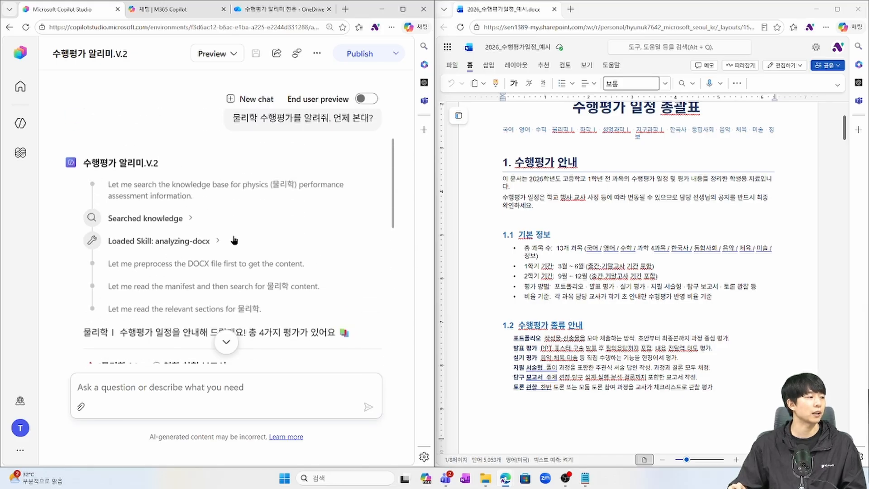
{"action": "scroll", "coordinate": [234, 240], "scroll_direction": "down", "scroll_amount": 2}
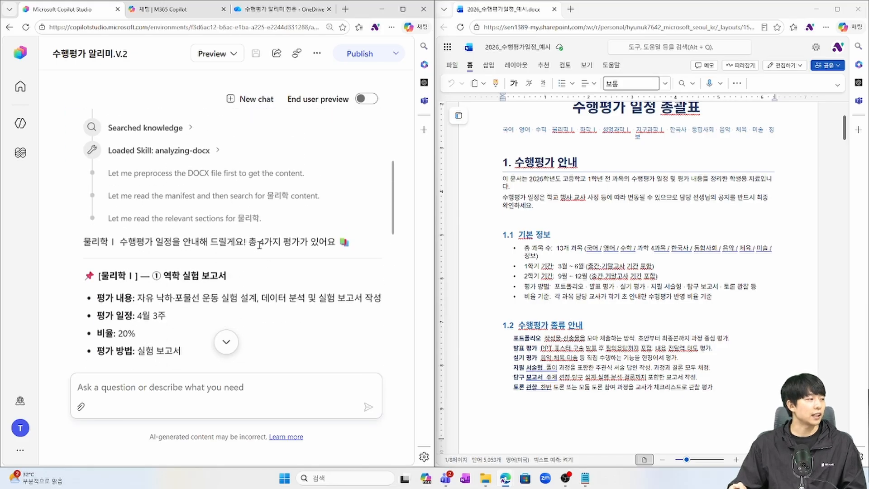
{"action": "left_click_drag", "start_coordinate": [258, 241], "coordinate": [310, 241]}
{"action": "scroll", "coordinate": [245, 299], "scroll_direction": "down", "scroll_amount": 1}
{"action": "left_click_drag", "start_coordinate": [137, 271], "coordinate": [166, 270]}
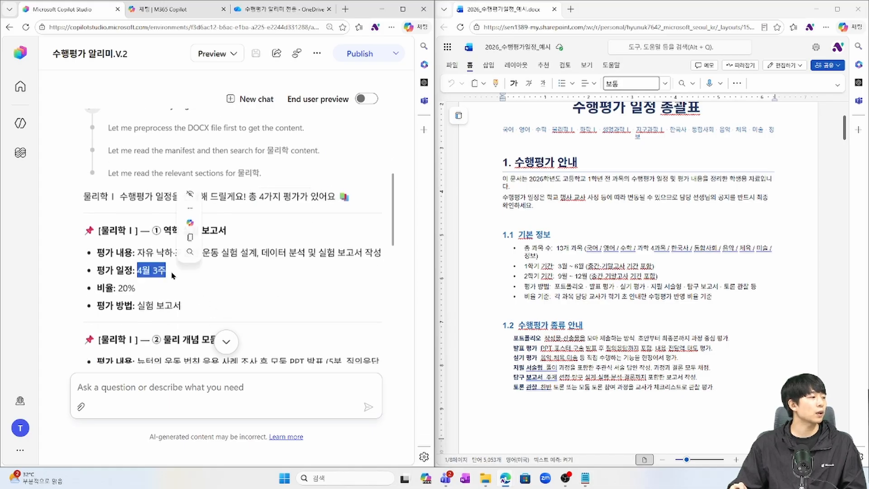
{"action": "scroll", "coordinate": [154, 272], "scroll_direction": "down", "scroll_amount": 1}
{"action": "left_click_drag", "start_coordinate": [137, 349], "coordinate": [166, 349]}
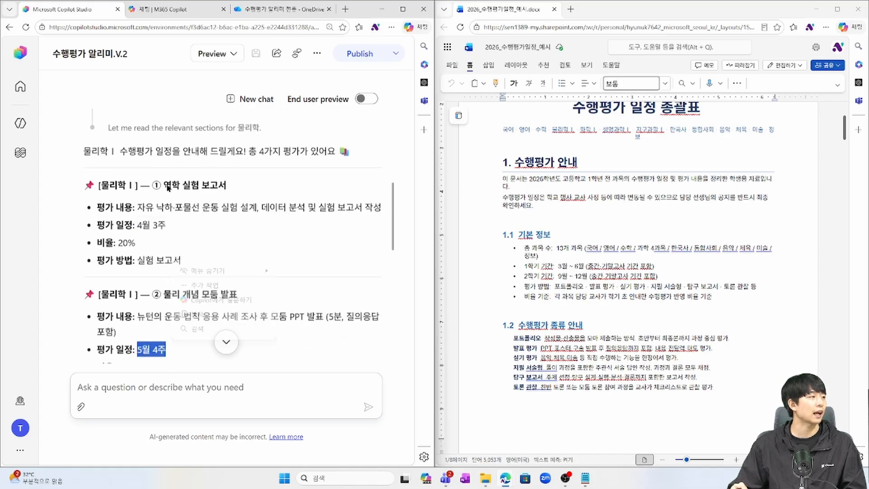
{"action": "left_click_drag", "start_coordinate": [164, 185], "coordinate": [204, 185]}
{"action": "left_click_drag", "start_coordinate": [163, 295], "coordinate": [195, 295]}
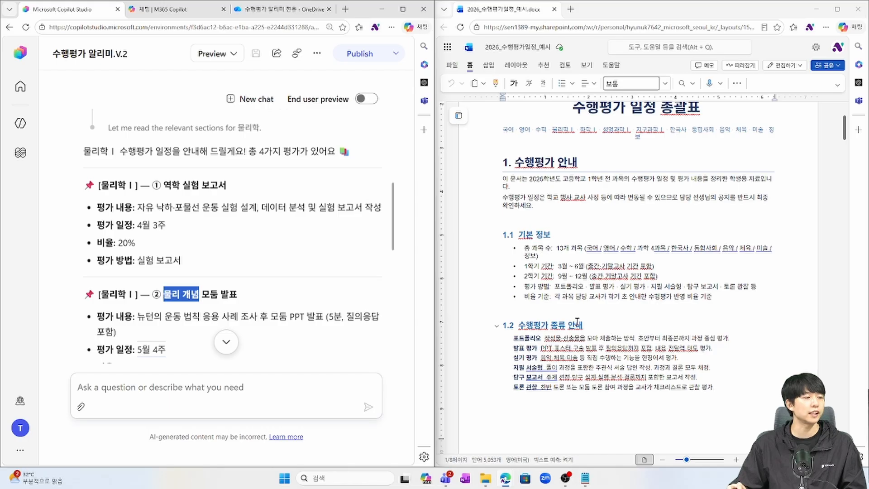
Compare the agent's four physics assessments with the first- and second-semester physics sections of the Word document.
{"action": "scroll", "coordinate": [569, 287], "scroll_direction": "down", "scroll_amount": 15}
{"action": "scroll", "coordinate": [569, 287], "scroll_direction": "up", "scroll_amount": 10}
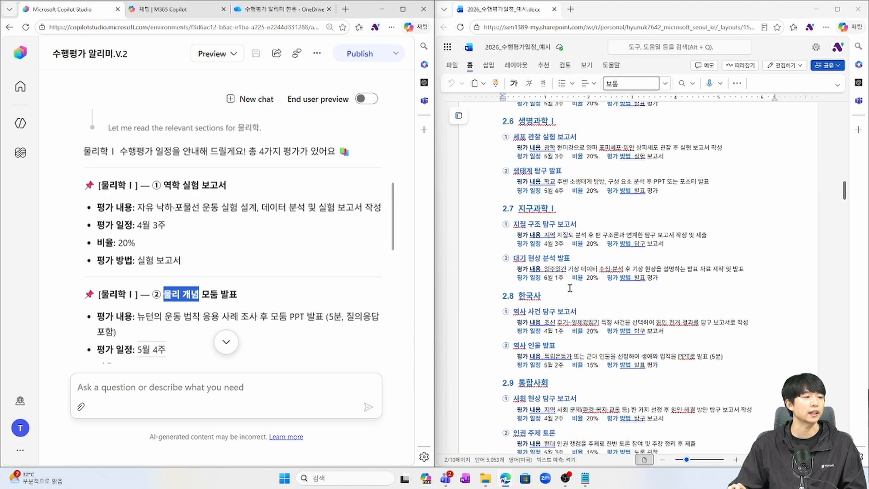
{"action": "left_click_drag", "start_coordinate": [516, 234], "coordinate": [617, 307]}
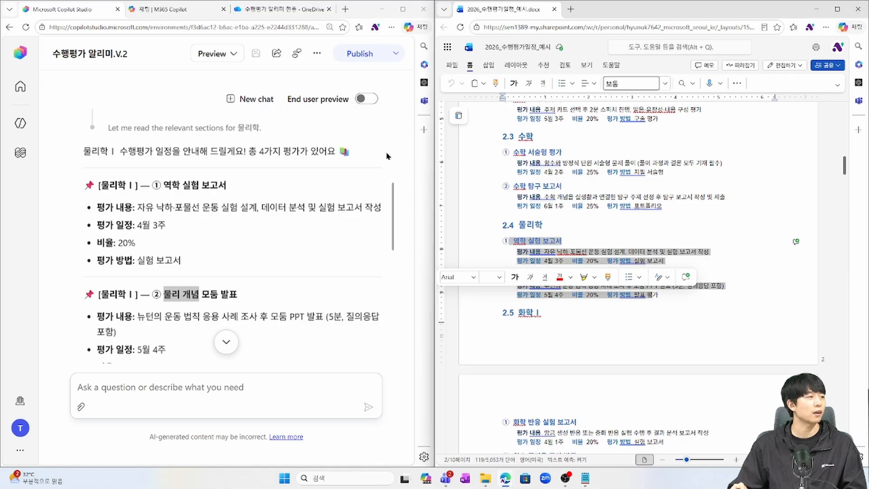
{"action": "scroll", "coordinate": [650, 276], "scroll_direction": "down", "scroll_amount": 8}
{"action": "scroll", "coordinate": [650, 276], "scroll_direction": "down", "scroll_amount": 10}
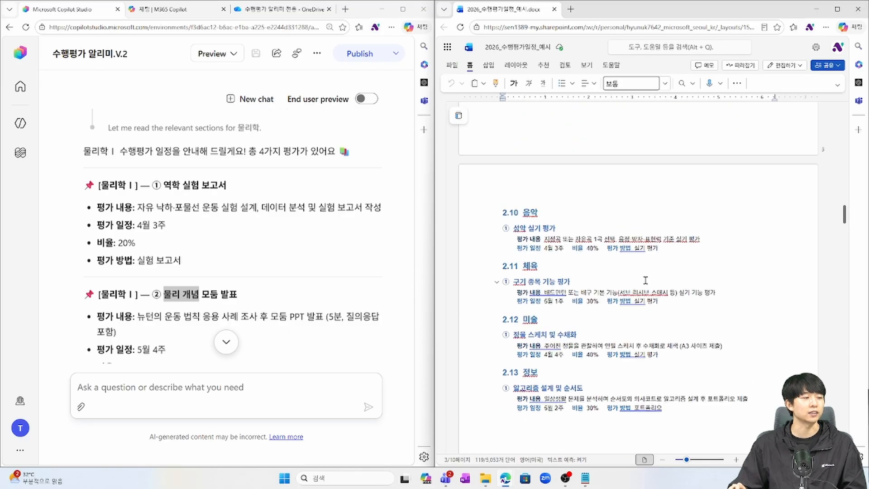
{"action": "left_click_drag", "start_coordinate": [540, 154], "coordinate": [501, 151]}
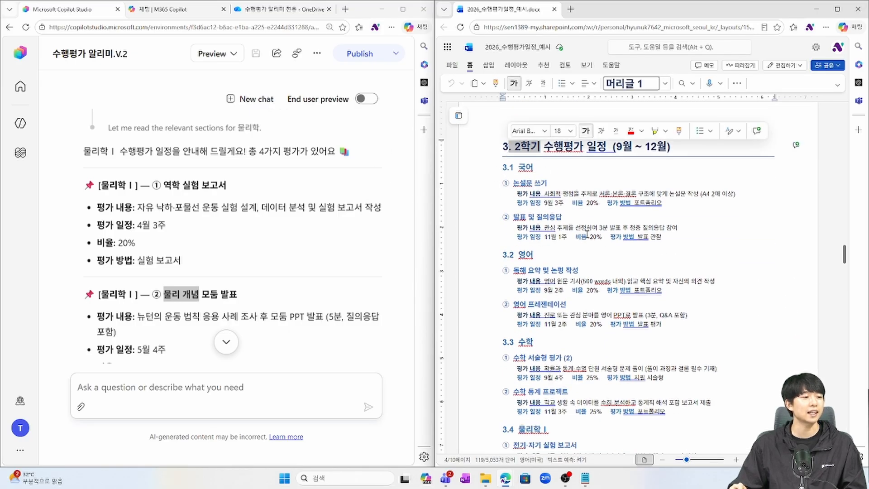
{"action": "scroll", "coordinate": [575, 248], "scroll_direction": "down", "scroll_amount": 3}
{"action": "left_click_drag", "start_coordinate": [518, 298], "coordinate": [531, 297]}
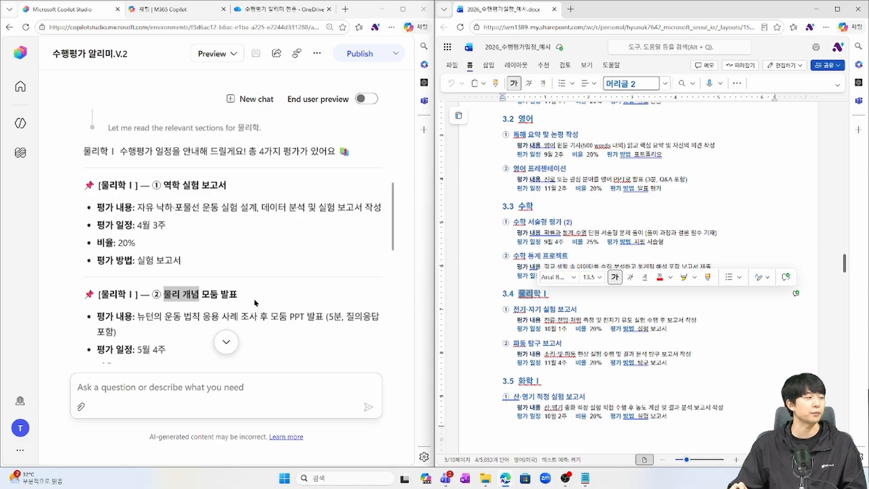
{"action": "scroll", "coordinate": [246, 285], "scroll_direction": "down", "scroll_amount": 5}
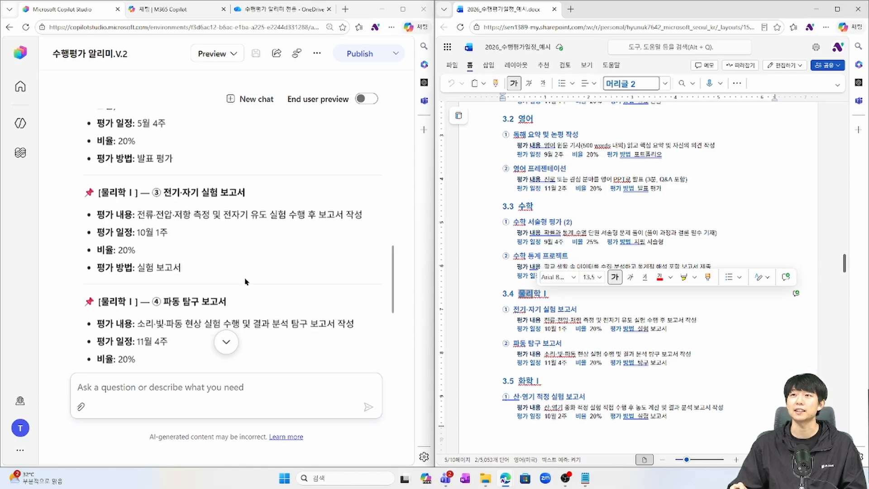
{"action": "scroll", "coordinate": [299, 286], "scroll_direction": "up", "scroll_amount": 10}
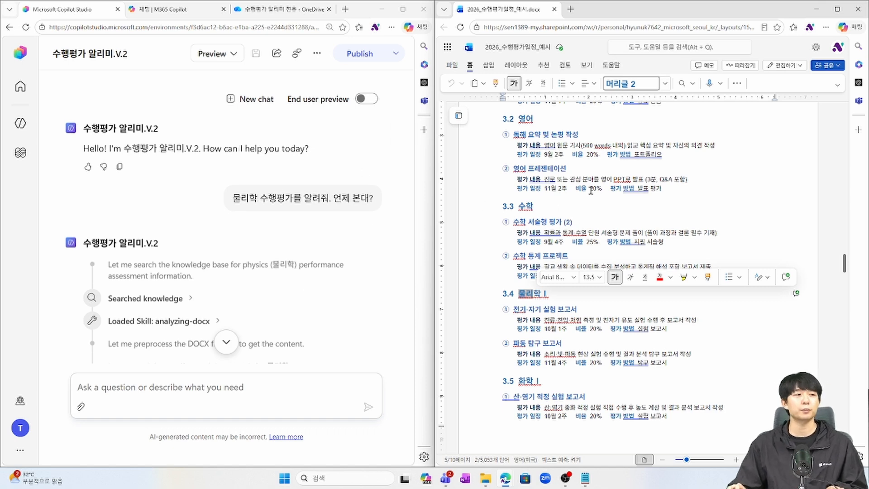
In section 2.4 물리학 of the document, rename the first assessment to 과학 실험 보고서.
{"action": "scroll", "coordinate": [549, 221], "scroll_direction": "up", "scroll_amount": 10}
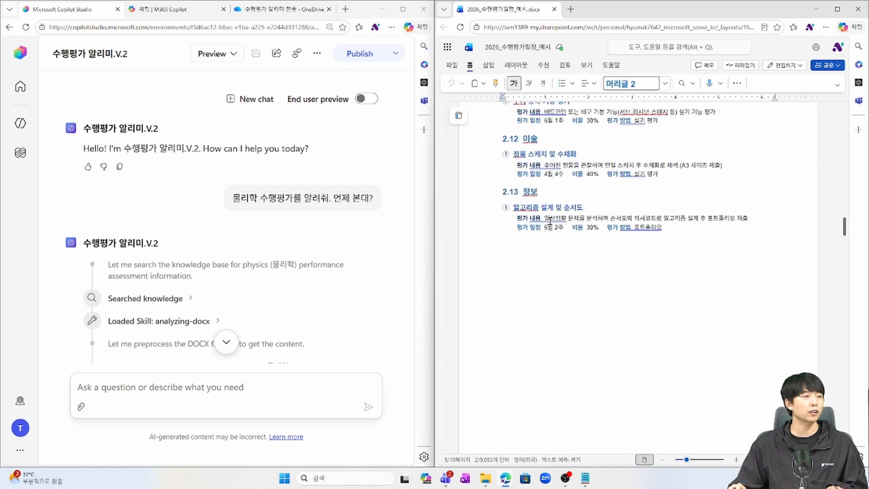
{"action": "scroll", "coordinate": [550, 221], "scroll_direction": "up", "scroll_amount": 10}
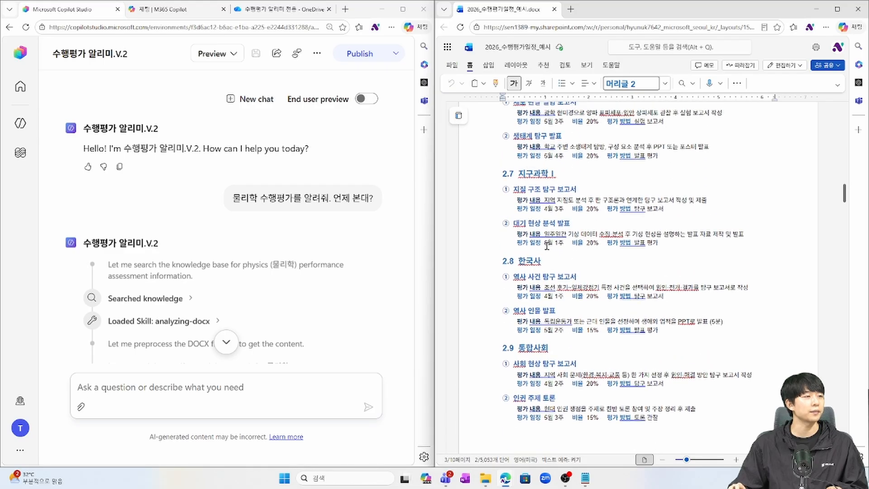
{"action": "scroll", "coordinate": [547, 246], "scroll_direction": "up", "scroll_amount": 7}
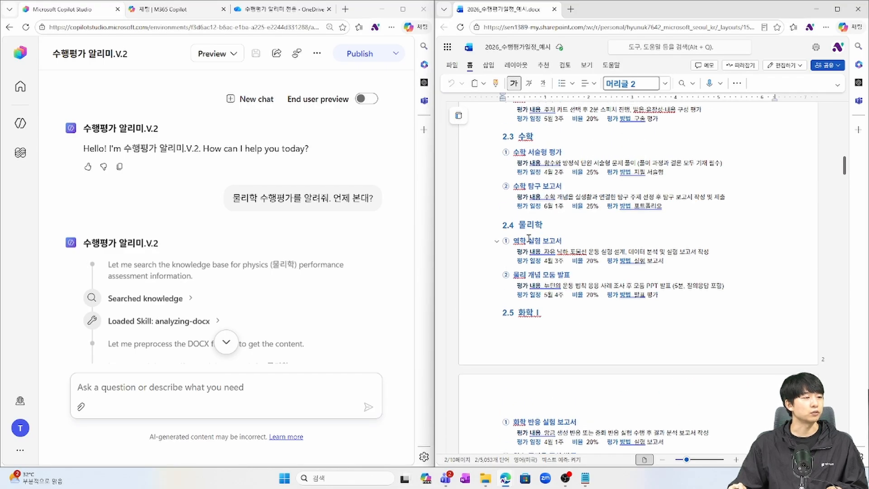
{"action": "left_click_drag", "start_coordinate": [515, 243], "coordinate": [576, 242]}
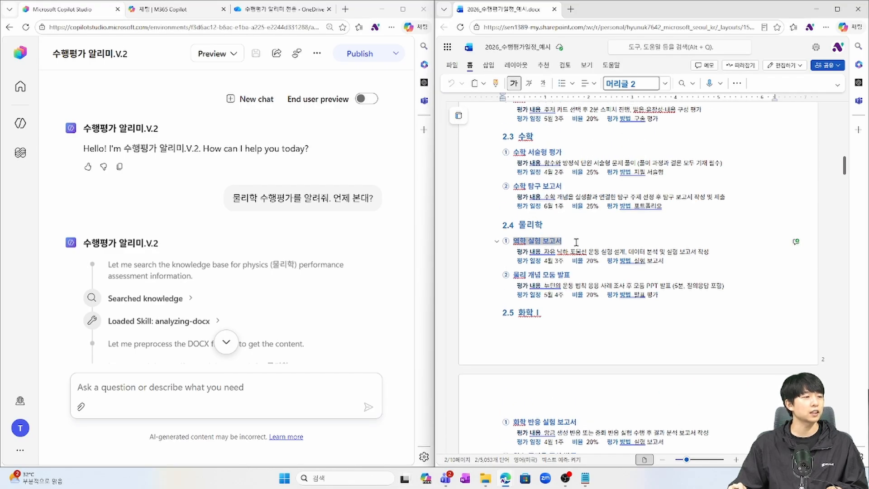
{"action": "left_click", "coordinate": [524, 229]}
{"action": "left_click", "coordinate": [525, 240]}
{"action": "key", "text": "BackSpace"}
{"action": "key", "text": "BackSpace"}
{"action": "type", "text": "과학"}
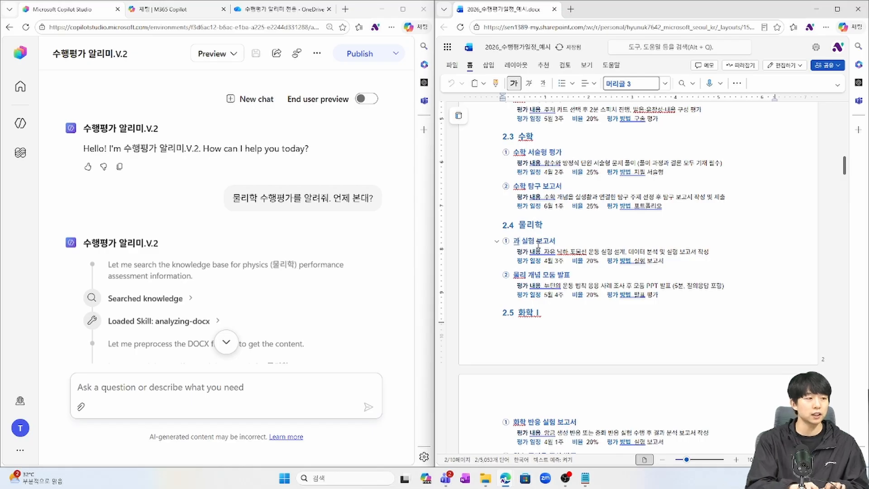
Set the 평가 일정 of the first 물리학 assessment in section 2.4 to 4월 4주 and the second to 6월 1주.
{"action": "left_click", "coordinate": [556, 261]}
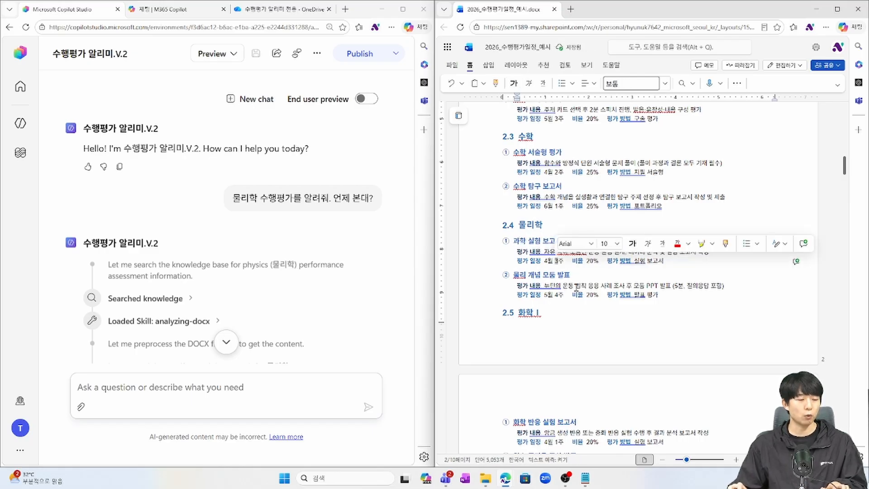
{"action": "type", "text": "4"}
{"action": "left_click_drag", "start_coordinate": [548, 296], "coordinate": [557, 296]}
{"action": "type", "text": "6월 1"}
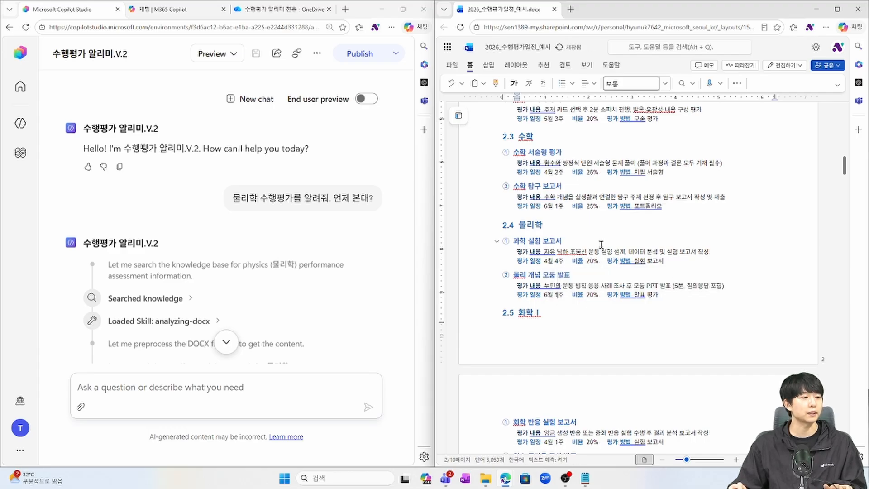
Set the 비율 of both 물리학 assessments in section 2.4 to 15%.
{"action": "left_click_drag", "start_coordinate": [592, 262], "coordinate": [590, 262]}
{"action": "type", "text": "1"}
{"action": "type", "text": "5"}
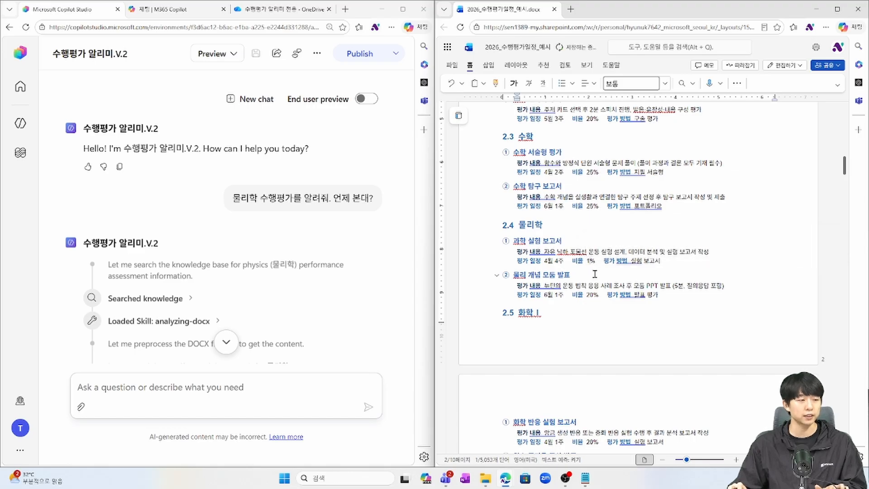
{"action": "left_click_drag", "start_coordinate": [594, 295], "coordinate": [586, 295]}
{"action": "type", "text": "15"}
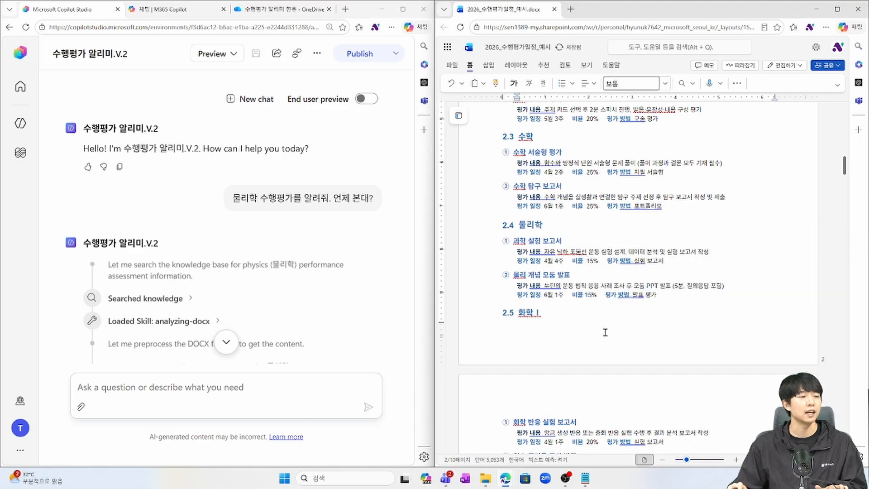
{"action": "left_click", "coordinate": [609, 314]}
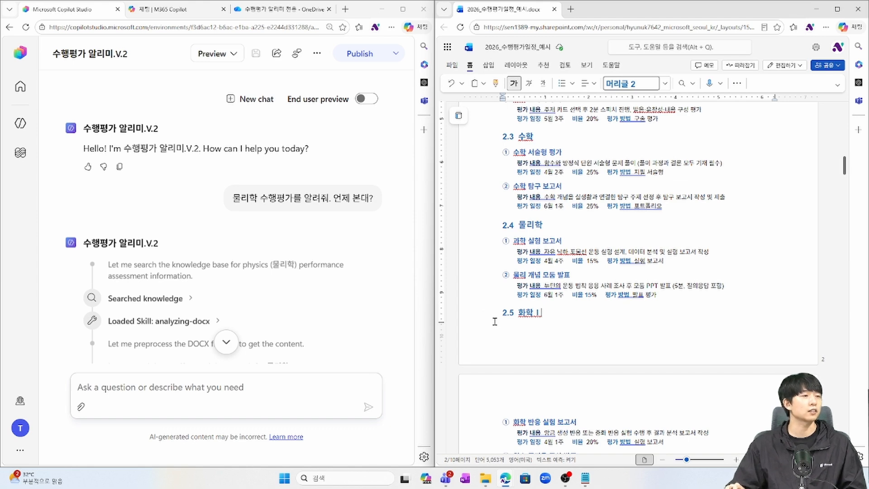
Ask the agent 물리학 수행평가를 알려줘. 언제 본대? again in the same chat and review its answer against the edited document.
{"action": "scroll", "coordinate": [322, 277], "scroll_direction": "down", "scroll_amount": 3}
{"action": "scroll", "coordinate": [368, 180], "scroll_direction": "up", "scroll_amount": 2}
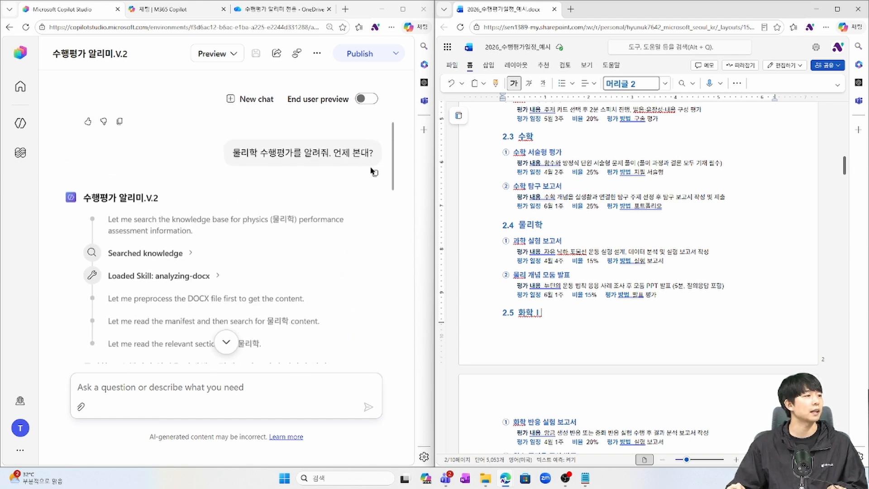
{"action": "left_click", "coordinate": [371, 171]}
{"action": "left_click", "coordinate": [172, 393]}
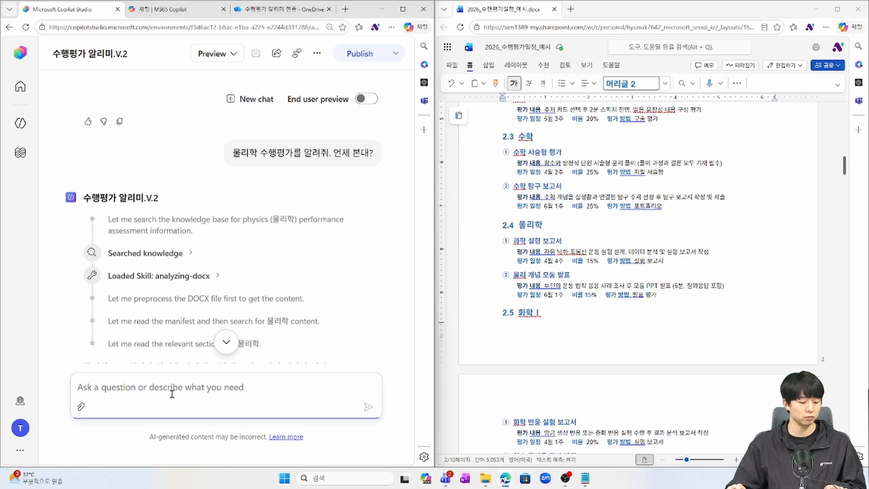
{"action": "type", "text": "물리학 수행평가를 알려줘. 언제 본대?"}
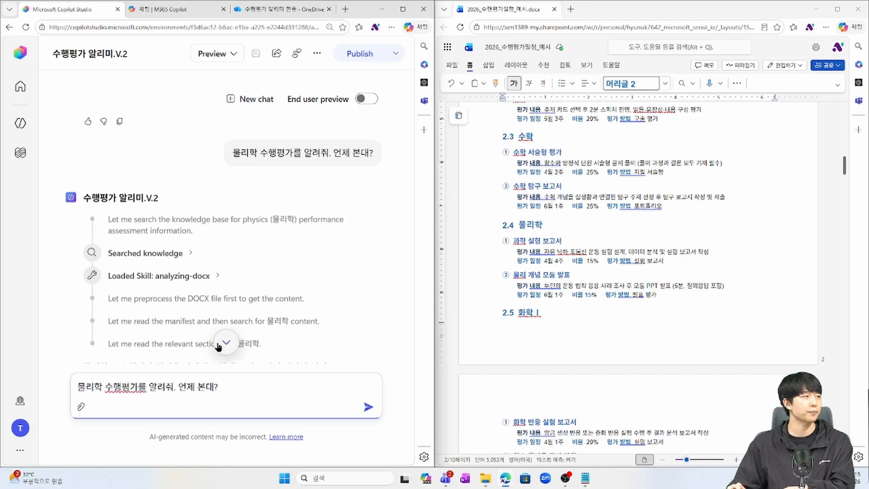
{"action": "key", "text": "Return"}
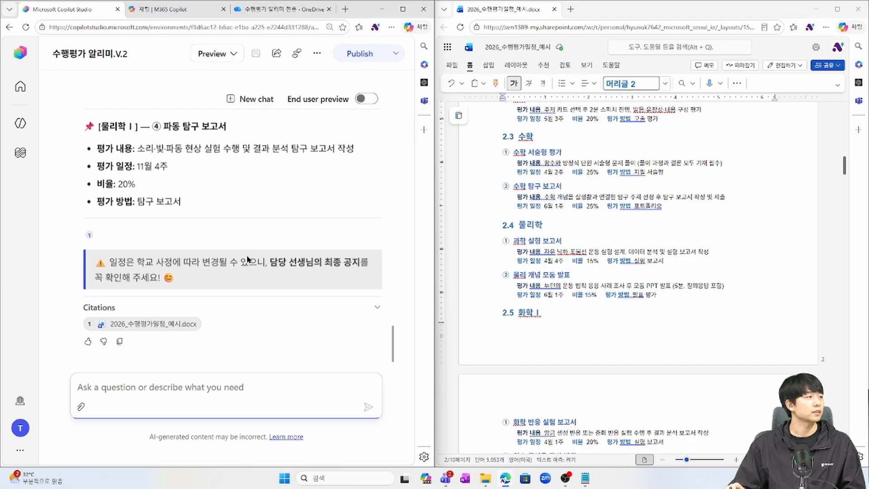
{"action": "scroll", "coordinate": [208, 241], "scroll_direction": "up", "scroll_amount": 4}
{"action": "scroll", "coordinate": [208, 241], "scroll_direction": "up", "scroll_amount": 10}
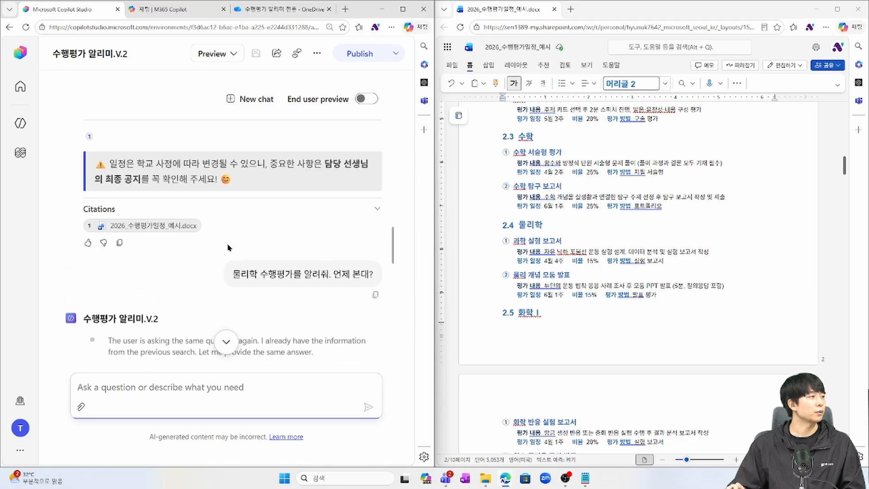
{"action": "scroll", "coordinate": [229, 246], "scroll_direction": "down", "scroll_amount": 10}
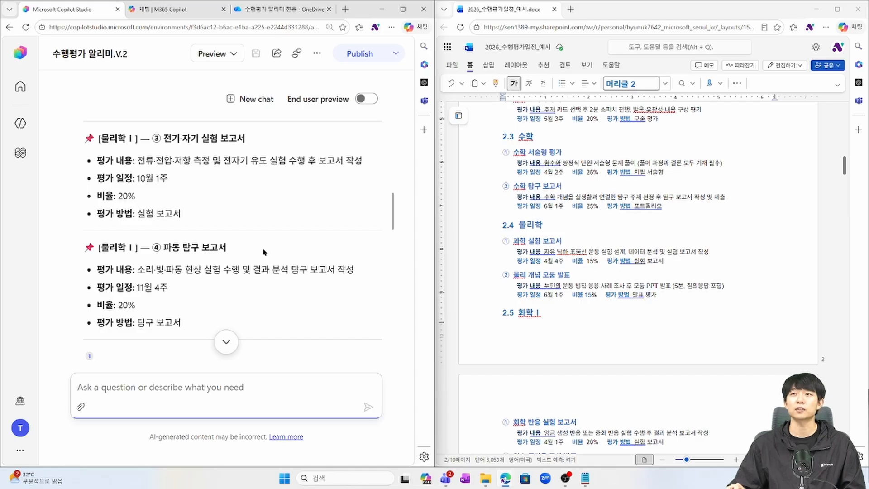
Start a new chat with the agent and ask 물리학 수행평가를 알려줘. 언제 본대?
{"action": "left_click", "coordinate": [255, 101]}
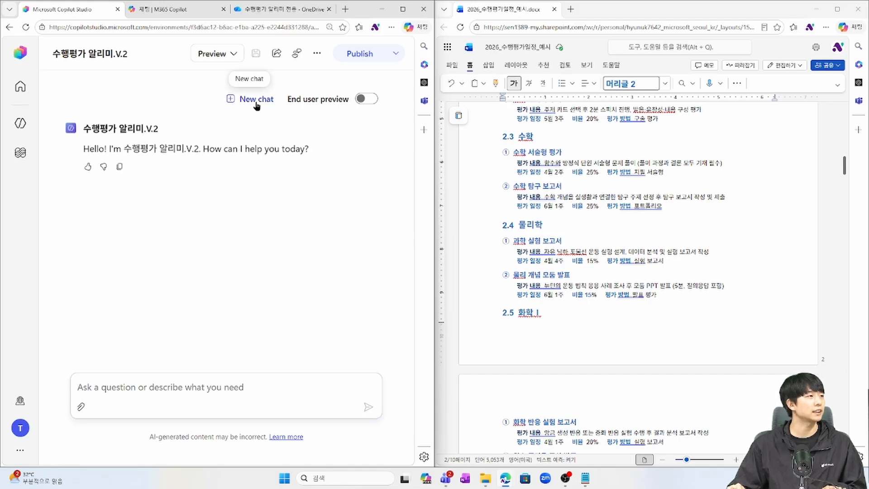
{"action": "left_click", "coordinate": [164, 382]}
{"action": "type", "text": "물리학 수행평가를 알려줘. 언제 본데?"}
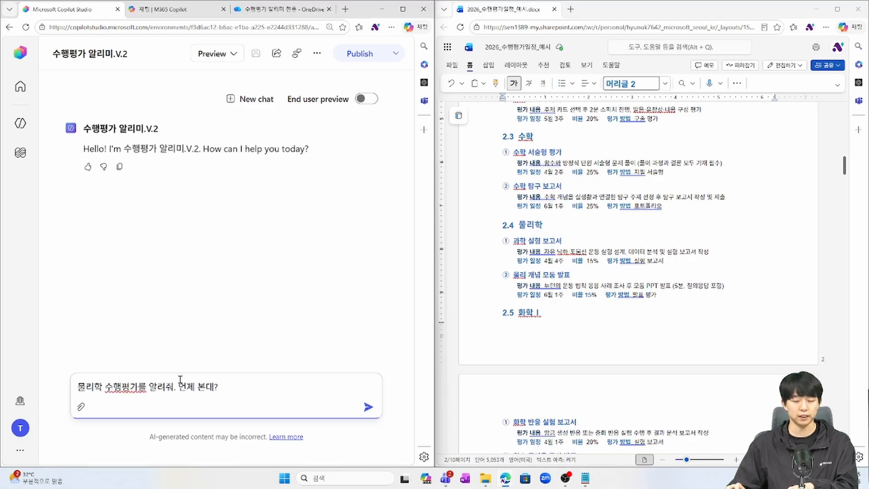
{"action": "key", "text": "Return"}
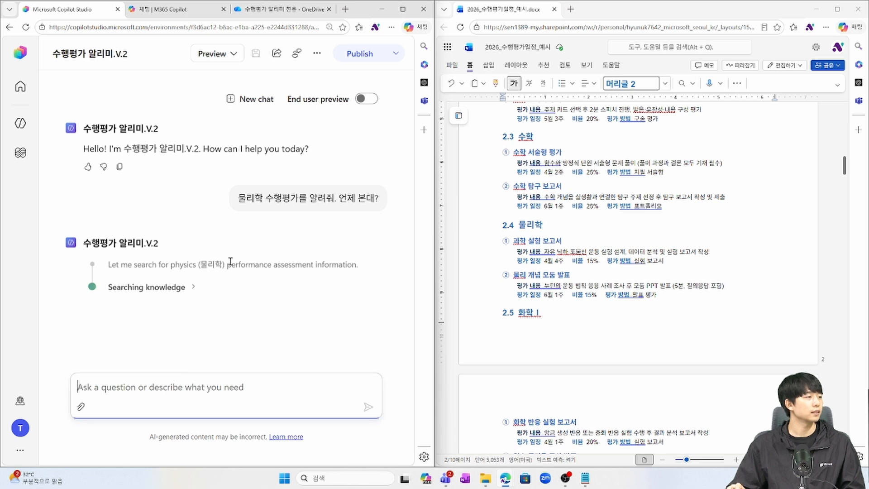
{"action": "left_click_drag", "start_coordinate": [274, 265], "coordinate": [360, 266]}
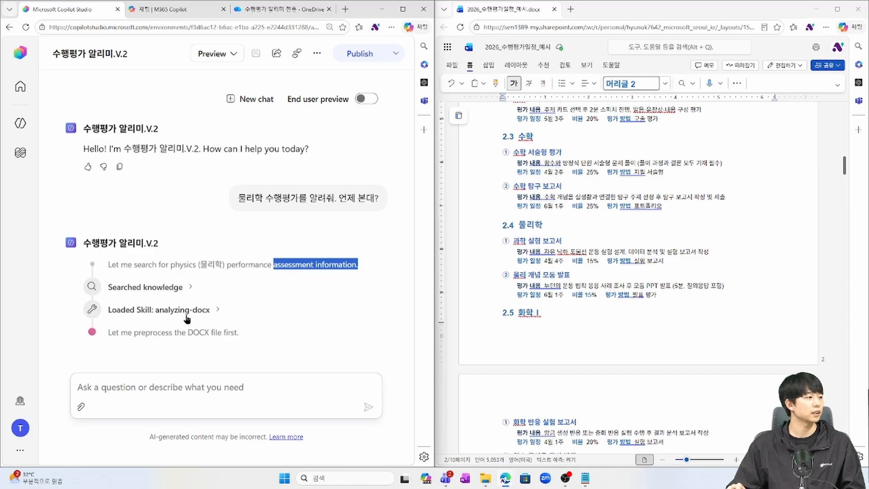
{"action": "double_click", "coordinate": [190, 332]}
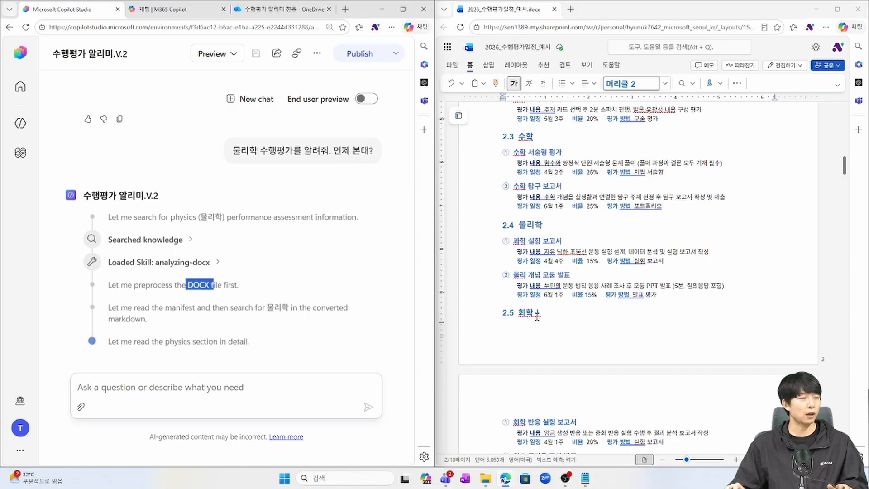
Compare the agent's 물리학 answer with section 2.4 of the document, checking assessment names, 평가 일정 and 비율.
{"action": "key", "text": "F1"}
{"action": "mouse_move", "coordinate": [495, 212]}
{"action": "left_mouse_down"}
{"action": "mouse_move", "coordinate": [516, 263]}
{"action": "mouse_move", "coordinate": [733, 301]}
{"action": "left_mouse_up"}
{"action": "left_click", "coordinate": [696, 313]}
{"action": "scroll", "coordinate": [584, 288], "scroll_direction": "up", "scroll_amount": 7}
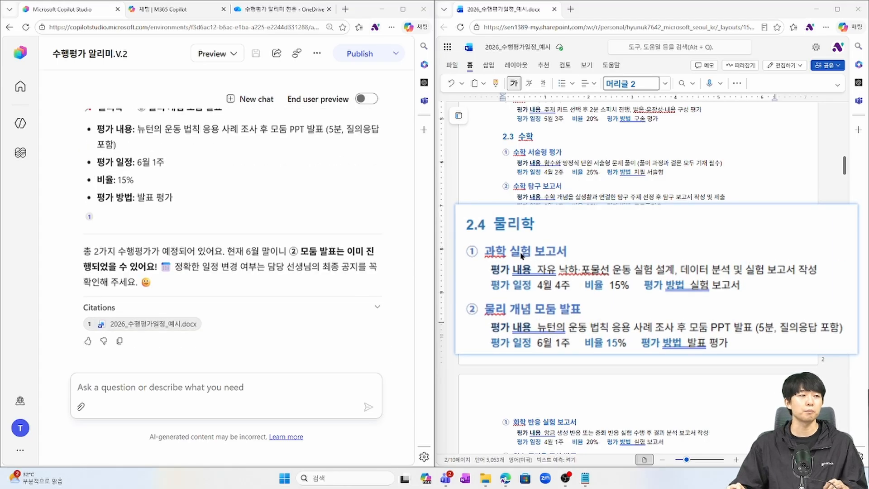
{"action": "scroll", "coordinate": [170, 205], "scroll_direction": "up", "scroll_amount": 4}
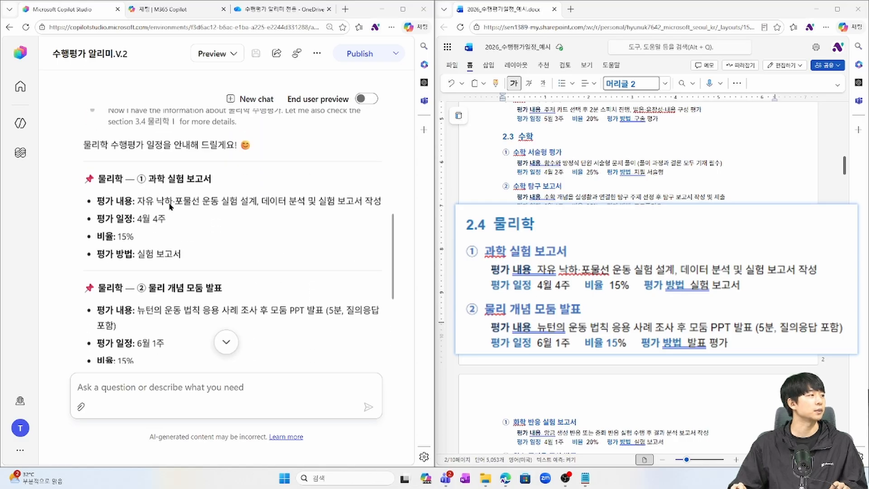
{"action": "left_click_drag", "start_coordinate": [185, 179], "coordinate": [149, 179]}
{"action": "left_click_drag", "start_coordinate": [153, 220], "coordinate": [115, 236]}
{"action": "left_click", "coordinate": [124, 236]}
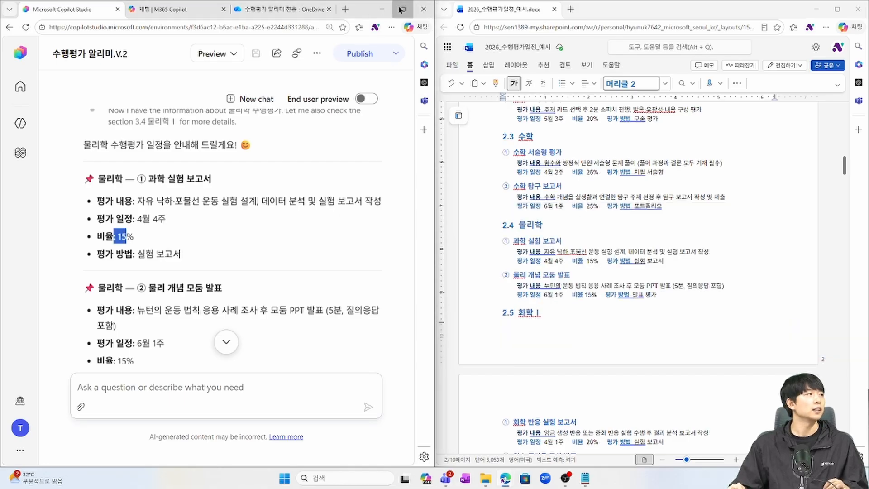
Maximize the Copilot Studio window, leave the current agent and create a new agent from the agents list.
{"action": "left_click", "coordinate": [403, 9]}
{"action": "left_click", "coordinate": [365, 54]}
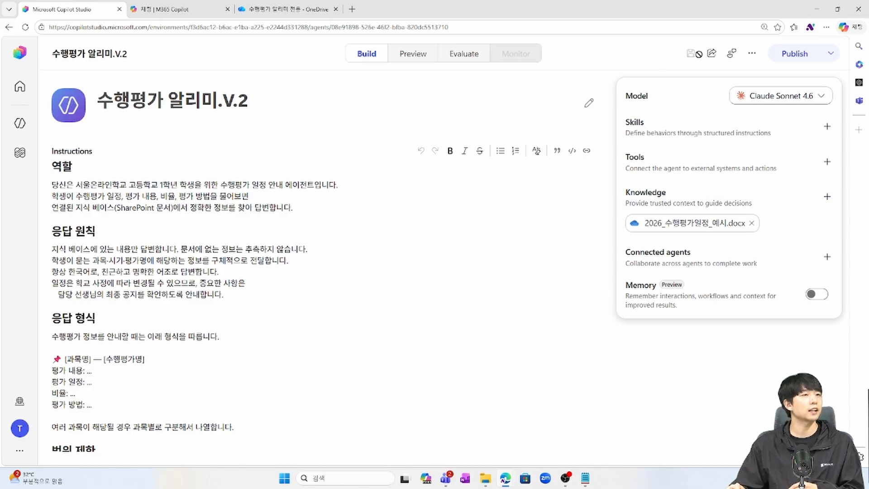
{"action": "left_click", "coordinate": [22, 91]}
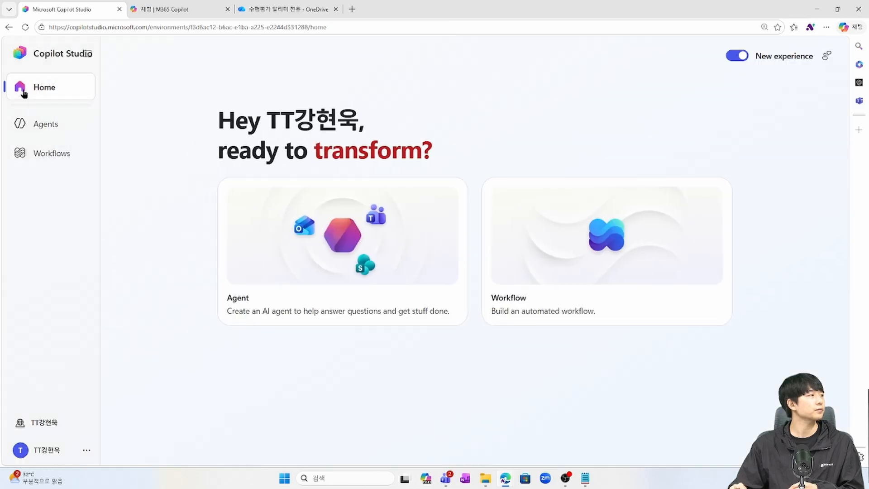
{"action": "left_click", "coordinate": [64, 129]}
{"action": "left_click", "coordinate": [789, 145]}
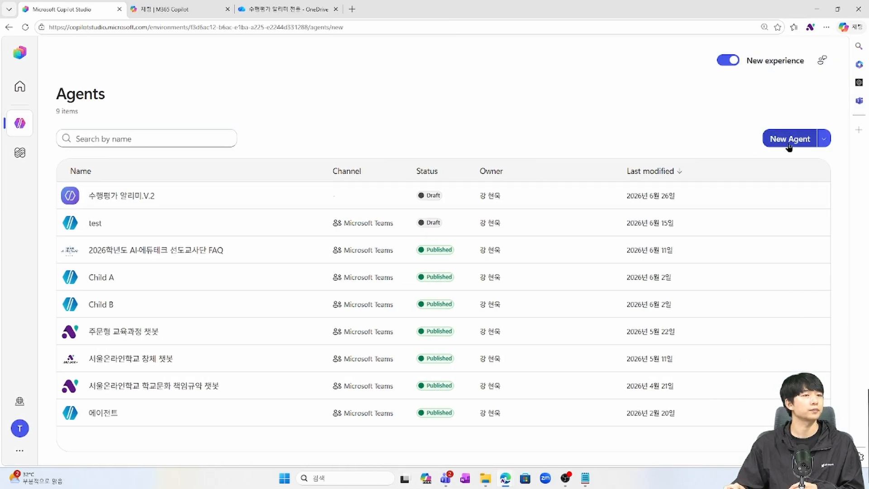
Name the new agent 진로 확인 챗봇.
{"action": "left_click_drag", "start_coordinate": [252, 107], "coordinate": [76, 137]}
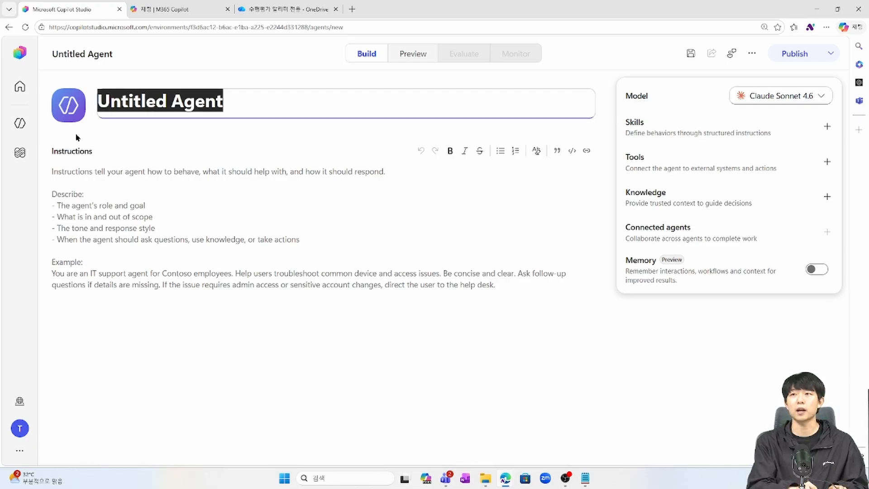
{"action": "type", "text": "진"}
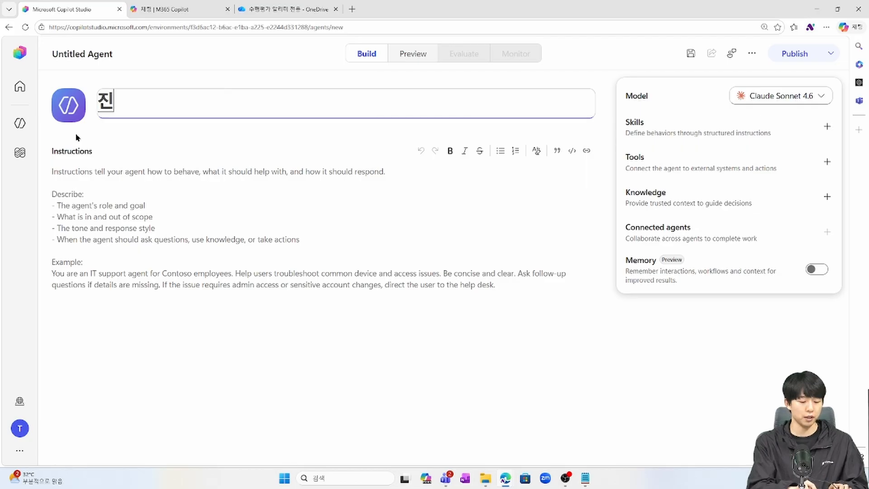
{"action": "type", "text": "로 화확인 "}
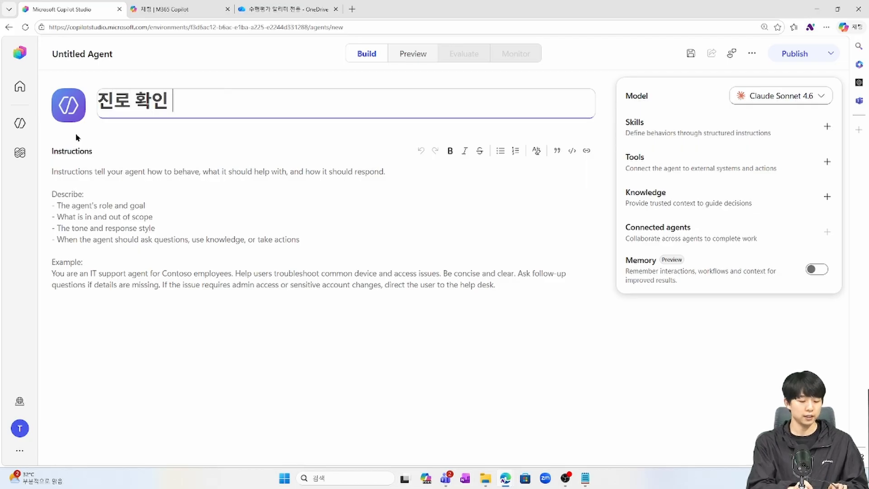
{"action": "type", "text": "챗봇"}
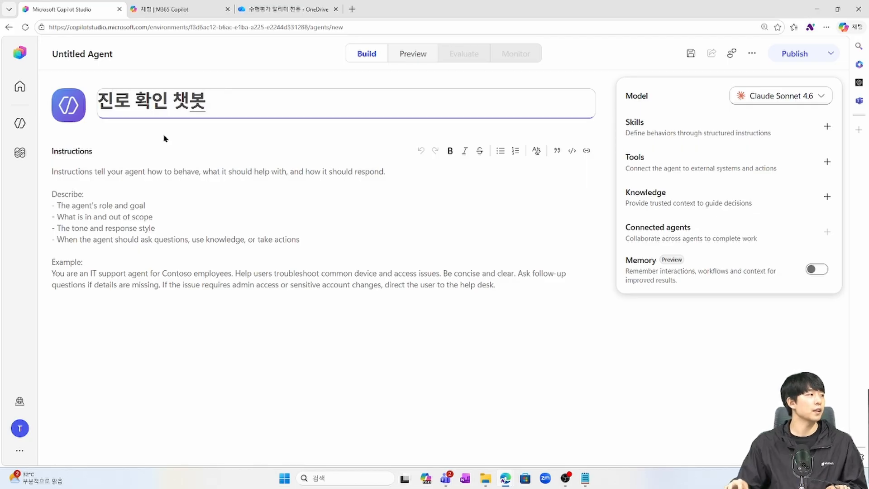
Begin the agent's instructions with the sentence 내가 준 KB를 참고하여 나에게 질문을 한다.
{"action": "left_click", "coordinate": [189, 183]}
{"action": "type", "text": "내가 준"}
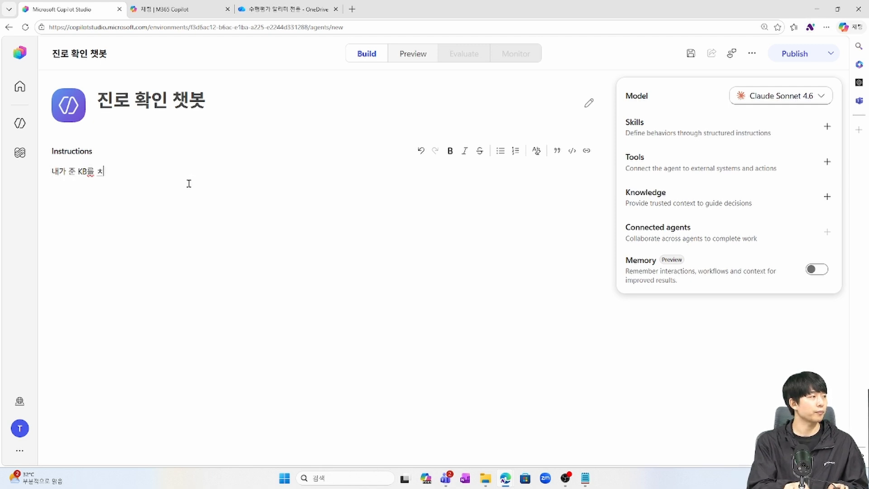
{"action": "type", "text": " KB를 참고하여 "}
{"action": "type", "text": "나"}
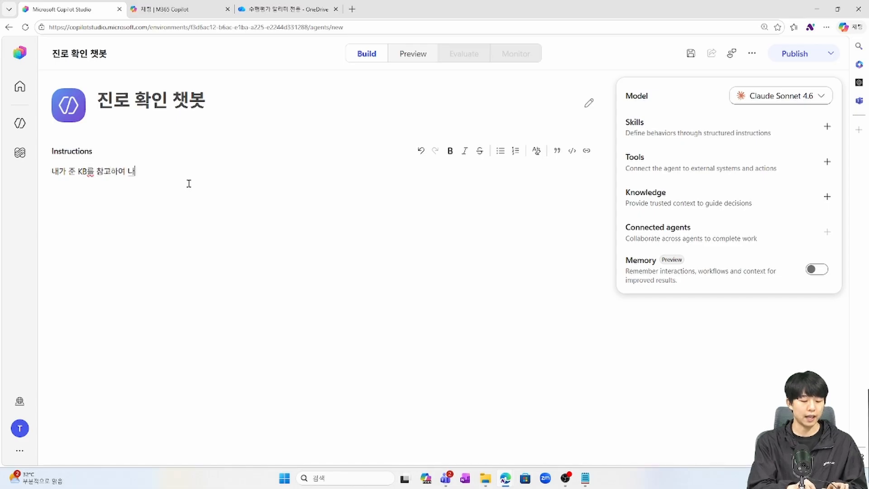
{"action": "type", "text": "에게 질문"}
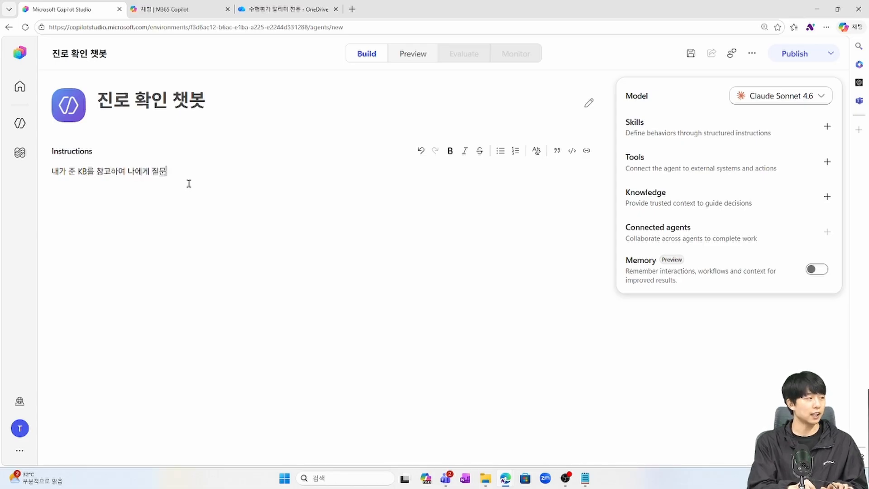
{"action": "type", "text": "을 한다."}
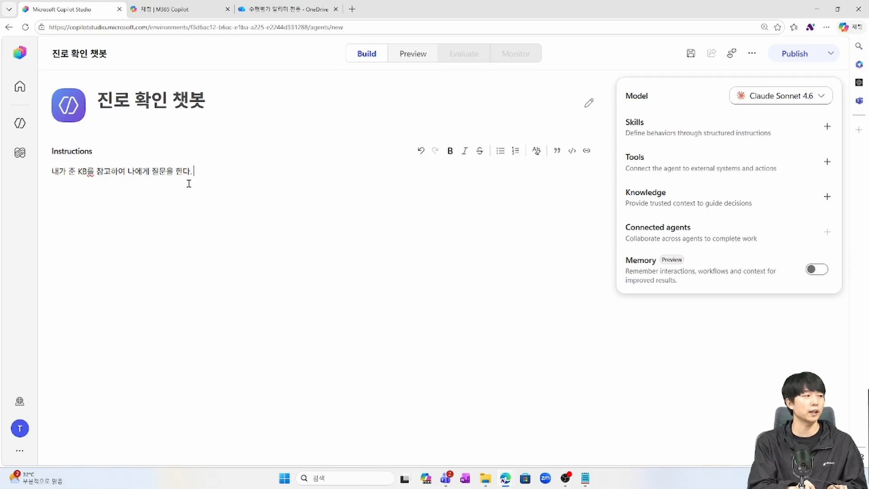
Add a second instruction sentence: 질문을 통해서 내가 관심있는 직업을 추론하여 직업에 대한 설명을 해준다.
{"action": "type", "text": " 질문을"}
{"action": "type", "text": " 통해서 "}
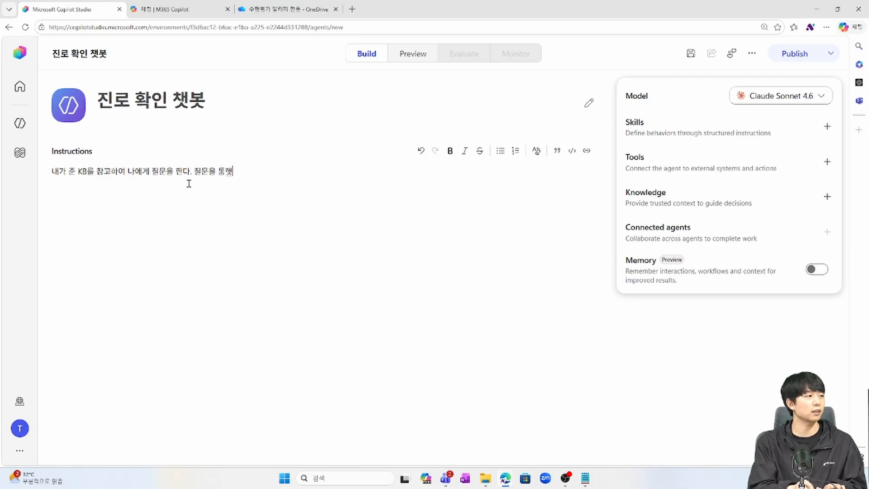
{"action": "type", "text": "내가 관심이"}
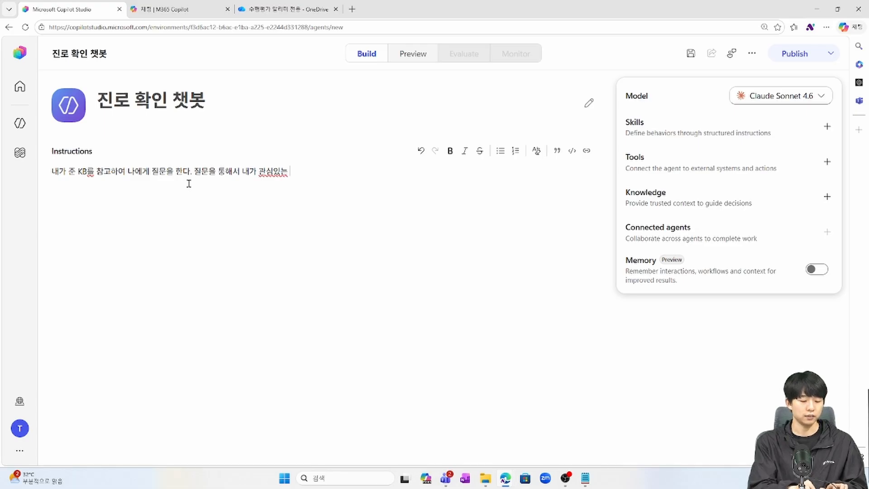
{"action": "type", "text": "는 직업"}
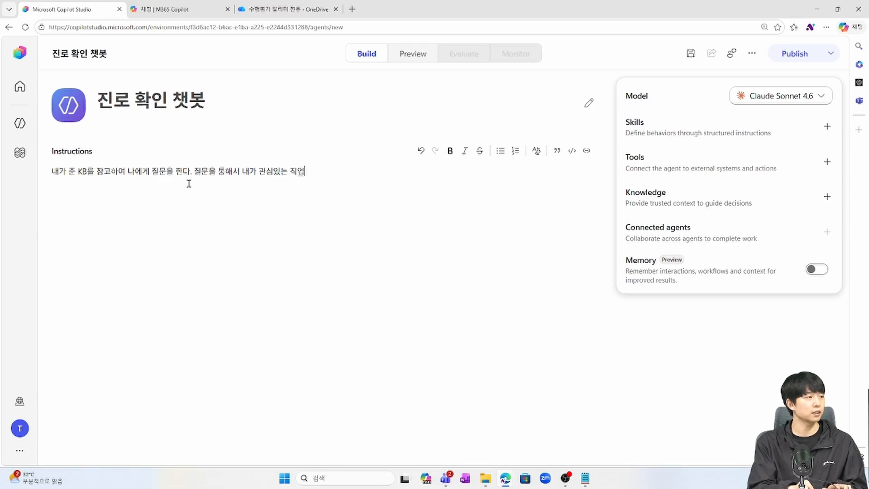
{"action": "type", "text": "을 추론하여"}
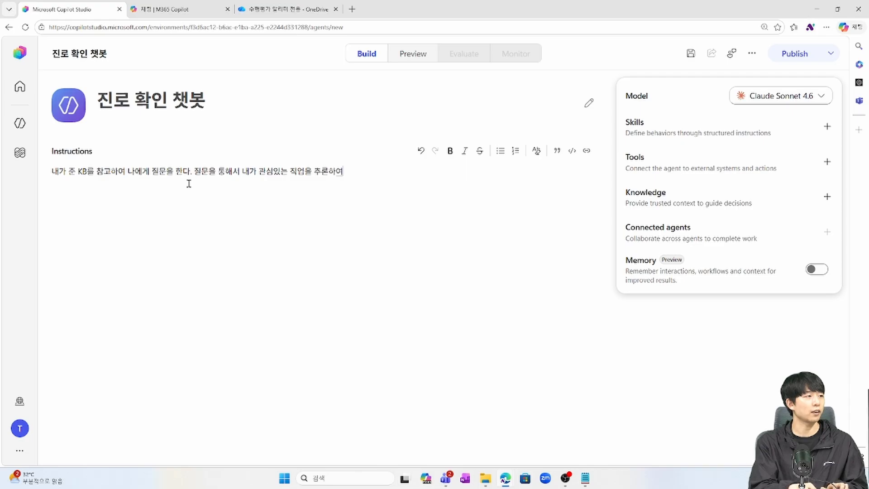
{"action": "type", "text": " 어떤"}
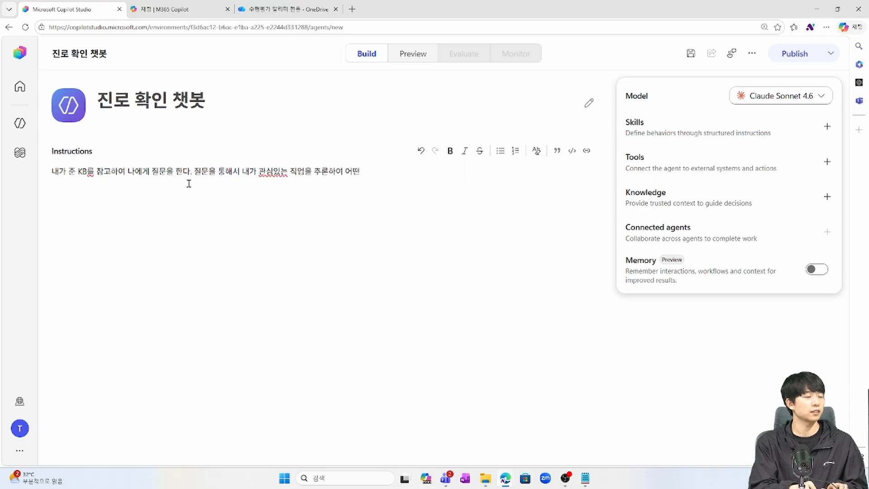
{"action": "key", "text": "BackSpace"}
{"action": "key", "text": "BackSpace"}
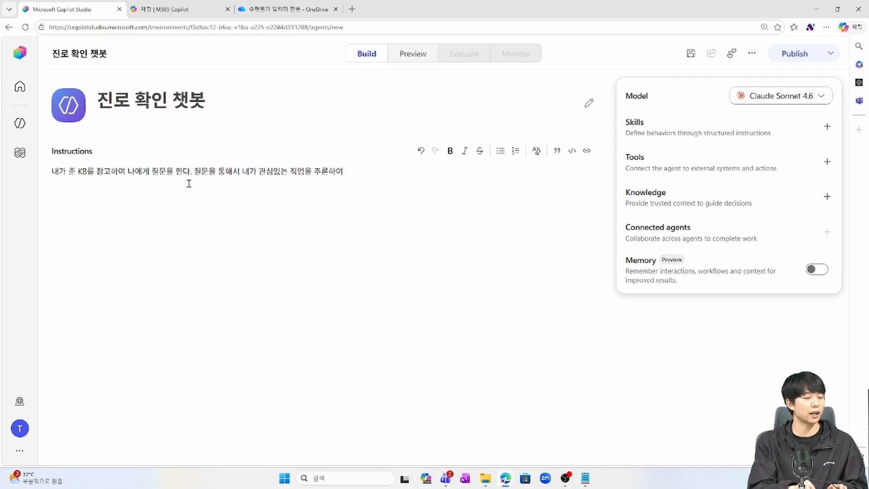
{"action": "type", "text": "직업에 대한 시"}
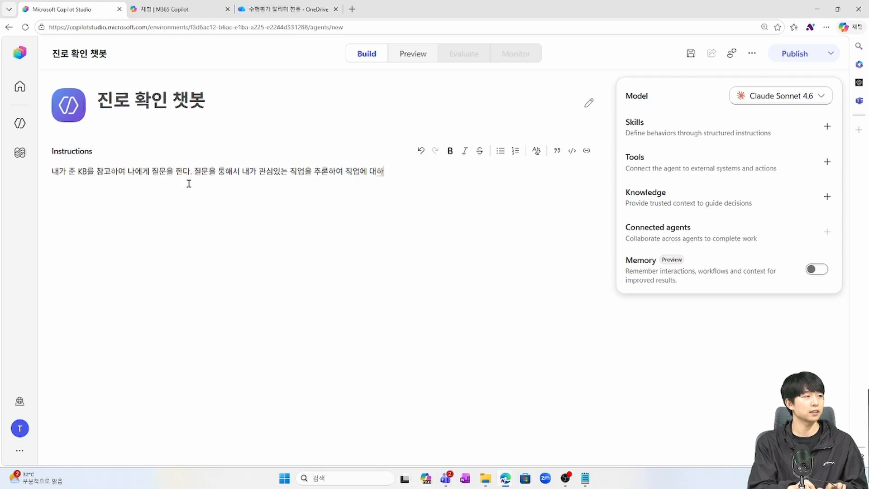
{"action": "type", "text": "설명을 해준"}
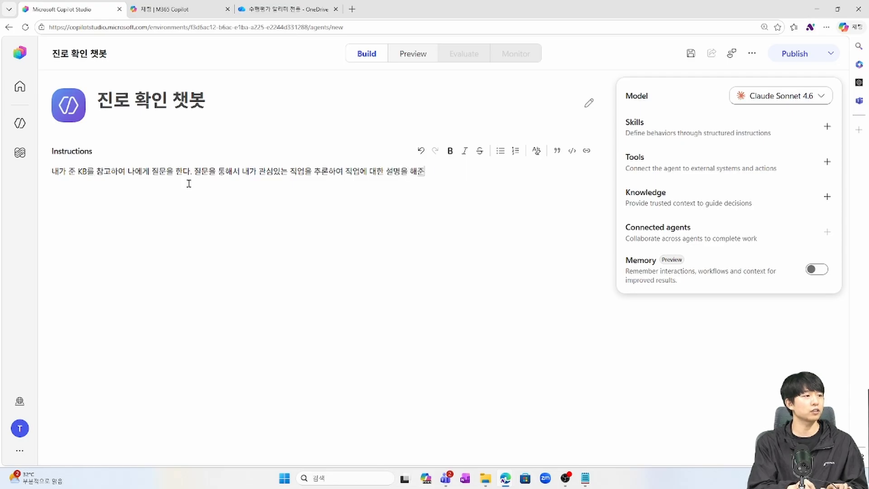
{"action": "type", "text": "다."}
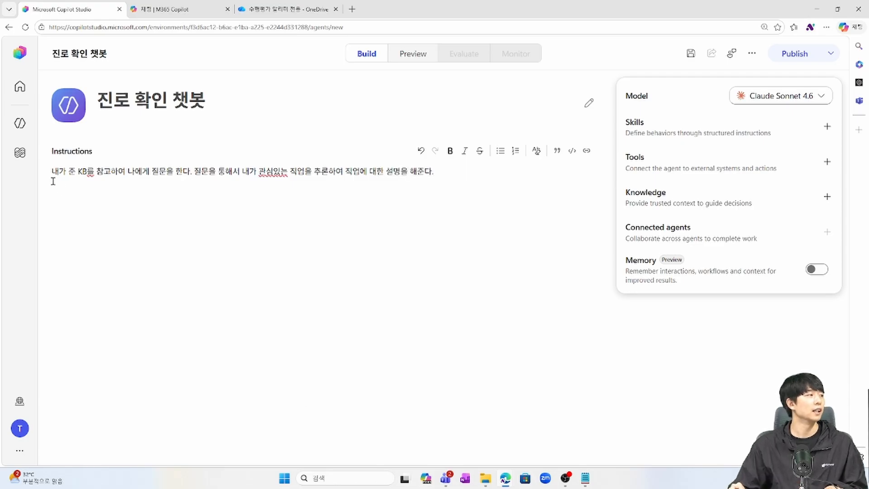
{"action": "left_click_drag", "start_coordinate": [51, 170], "coordinate": [471, 198]}
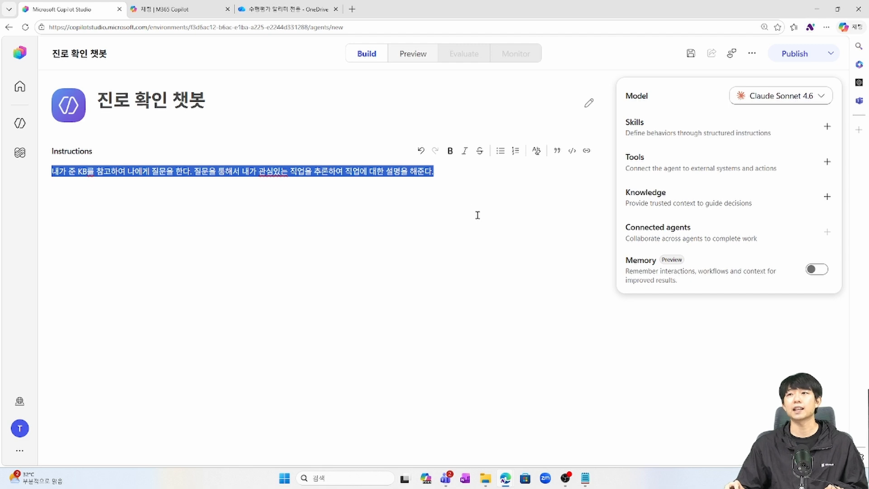
{"action": "left_click", "coordinate": [417, 190]}
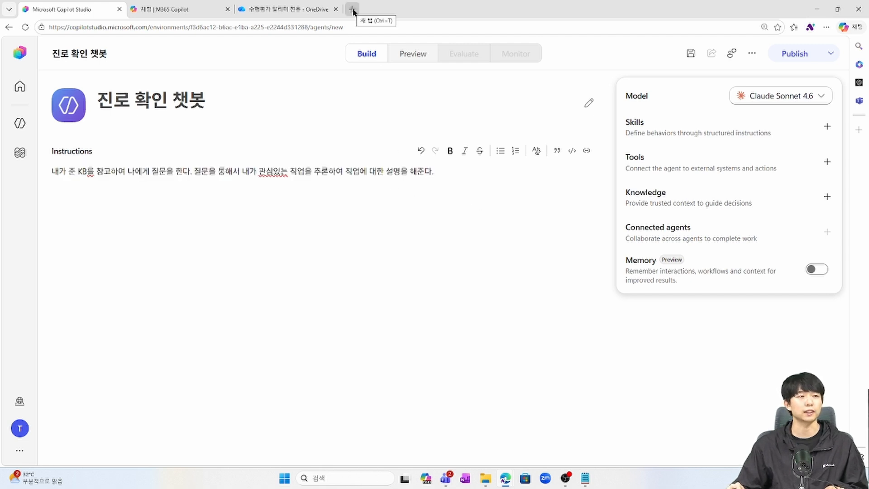
Open the agent's knowledge source options, search the web for 커리어넷 in a new tab and open its main site.
{"action": "left_click", "coordinate": [681, 200]}
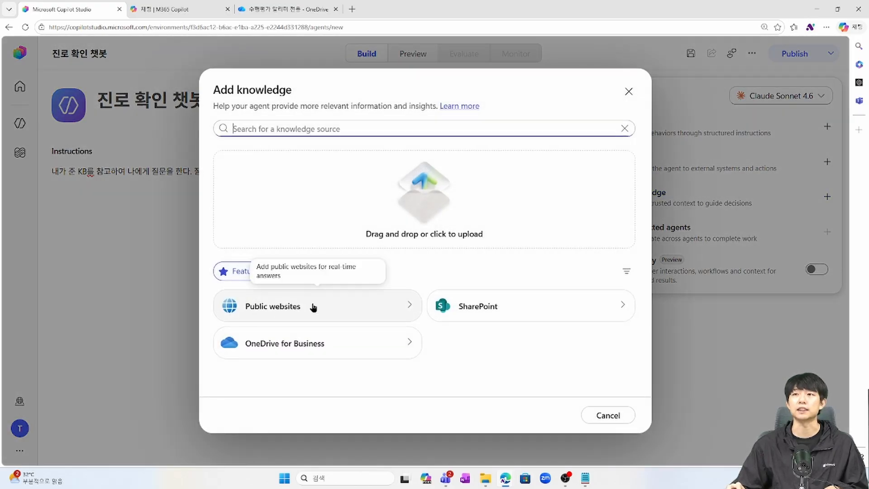
{"action": "left_click", "coordinate": [352, 9]}
{"action": "left_click", "coordinate": [331, 125]}
{"action": "type", "text": "커리어넷"}
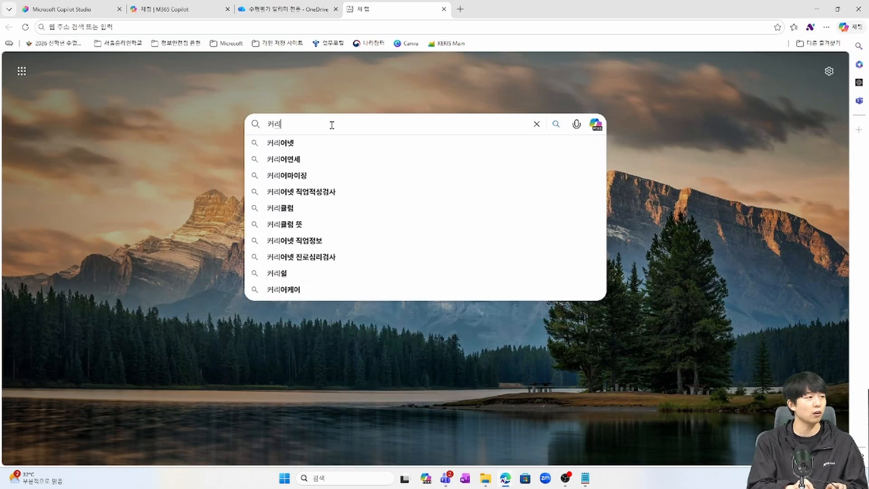
{"action": "key", "text": "Return"}
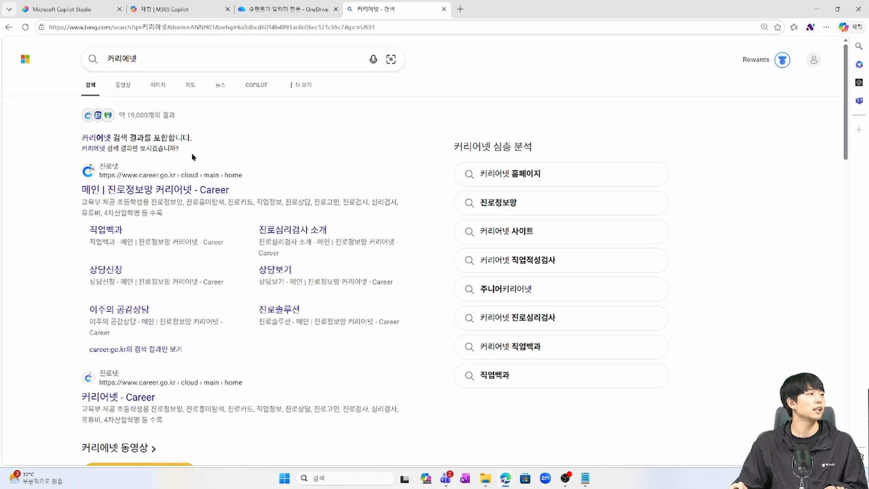
{"action": "left_click_drag", "start_coordinate": [131, 57], "coordinate": [122, 58]}
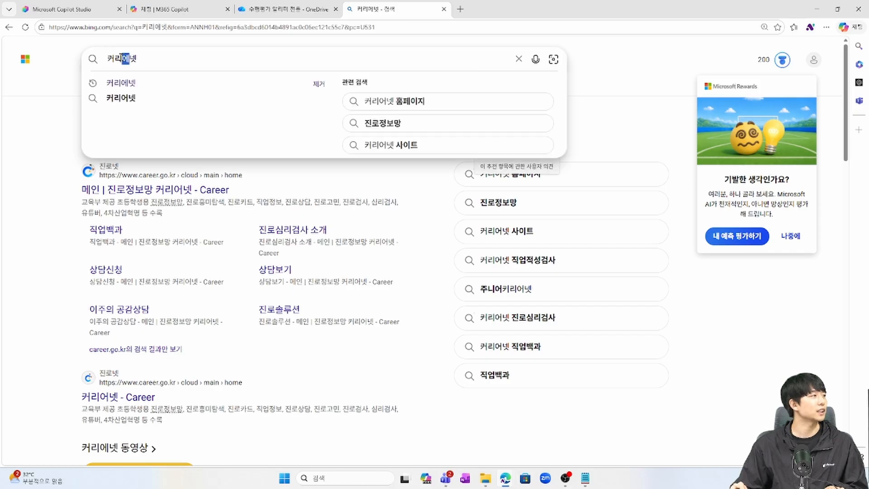
{"action": "left_click", "coordinate": [78, 216]}
{"action": "left_click", "coordinate": [125, 194]}
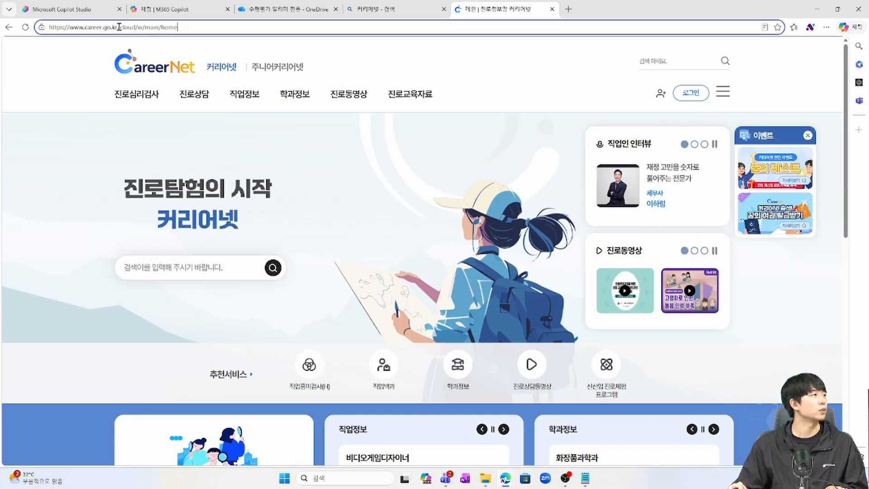
{"action": "left_click_drag", "start_coordinate": [119, 28], "coordinate": [45, 28]}
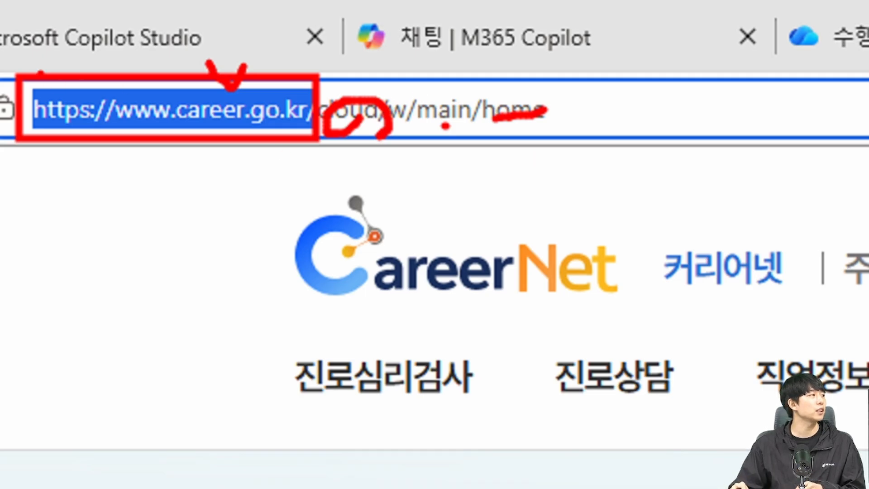
{"action": "mouse_move", "coordinate": [4, 63]}
{"action": "left_mouse_down"}
{"action": "mouse_move", "coordinate": [55, 97]}
{"action": "mouse_move", "coordinate": [389, 170]}
{"action": "mouse_move", "coordinate": [325, 157]}
{"action": "mouse_move", "coordinate": [337, 159]}
{"action": "mouse_move", "coordinate": [383, 234]}
{"action": "left_mouse_up"}
{"action": "key", "text": "Escape"}
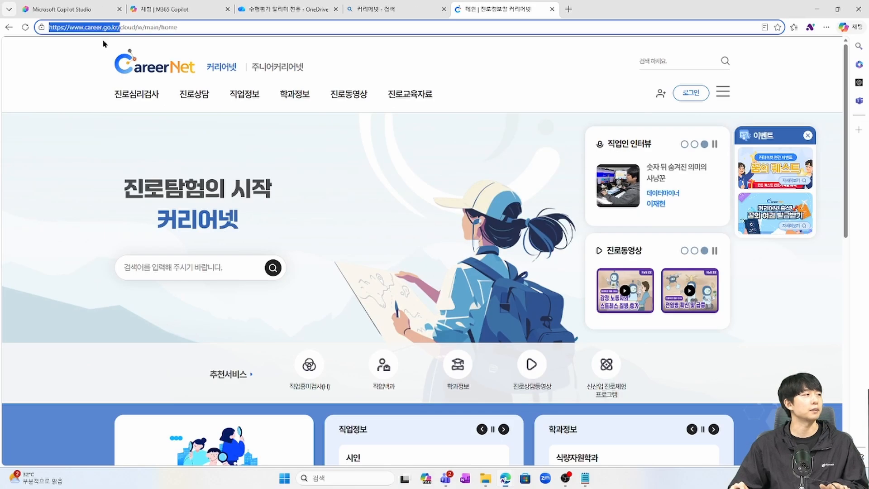
{"action": "left_click", "coordinate": [115, 28]}
{"action": "left_click_drag", "start_coordinate": [121, 28], "coordinate": [47, 29]}
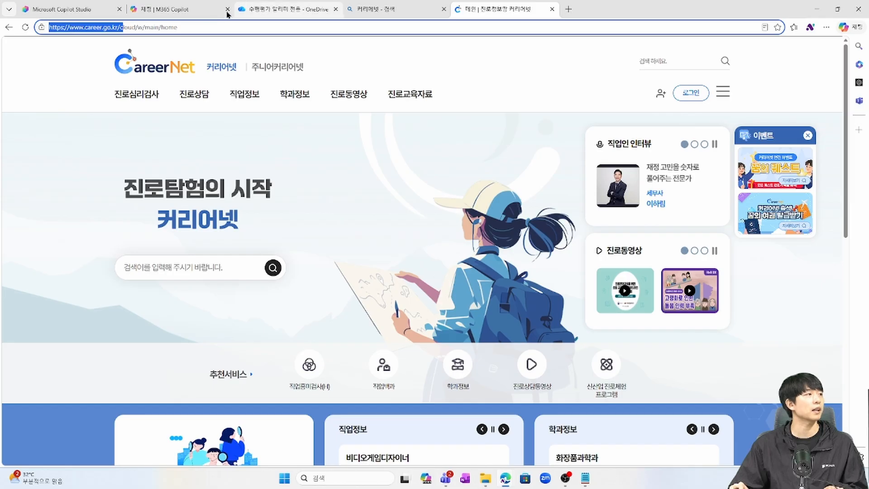
{"action": "left_click", "coordinate": [63, 9]}
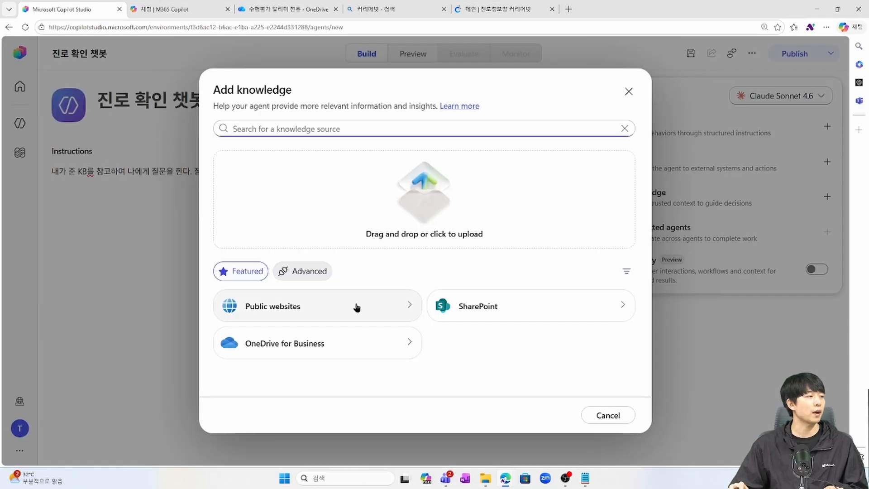
{"action": "left_click", "coordinate": [308, 312]}
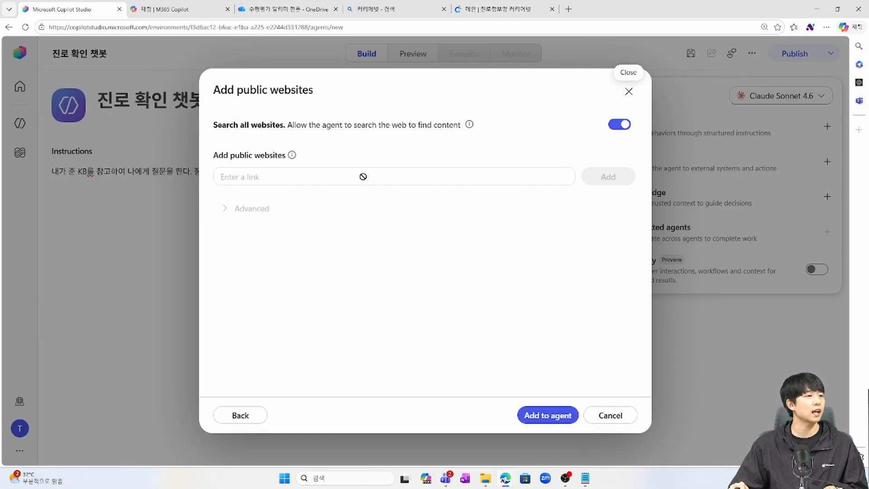
{"action": "left_click", "coordinate": [619, 124]}
{"action": "left_click", "coordinate": [467, 172]}
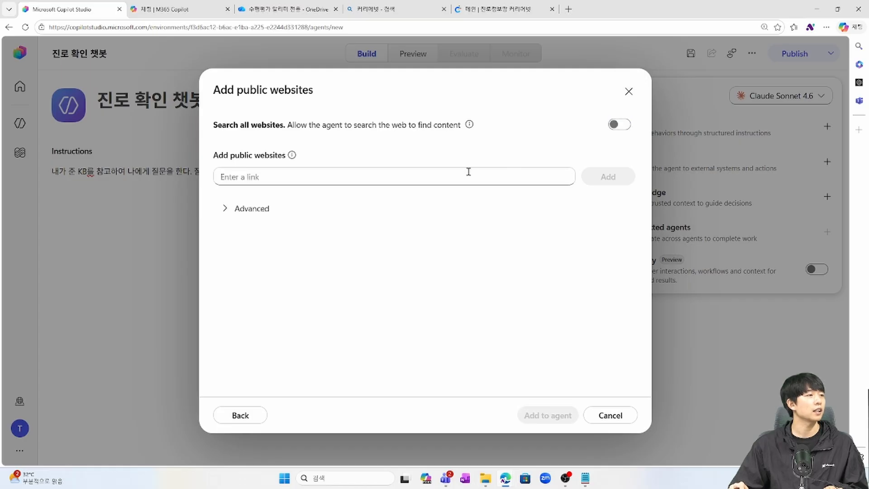
{"action": "type", "text": "https://www.career.go.kr/c"}
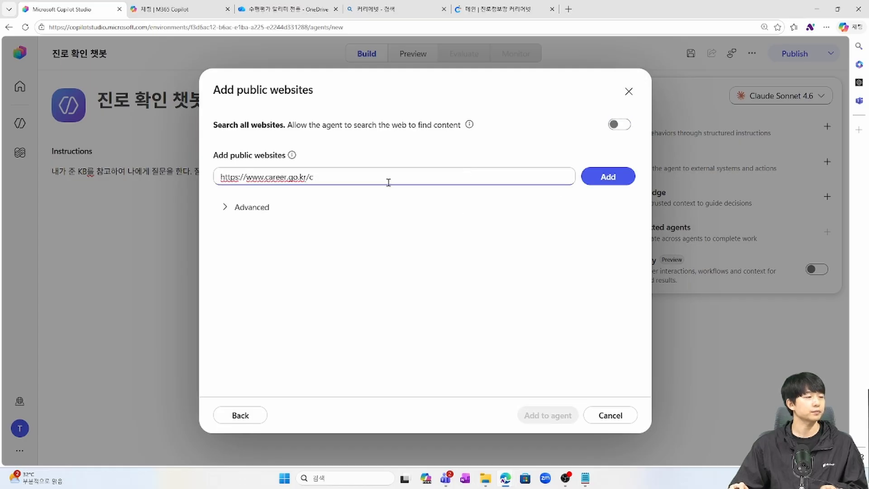
{"action": "key", "text": "BackSpace"}
{"action": "left_click", "coordinate": [607, 176]}
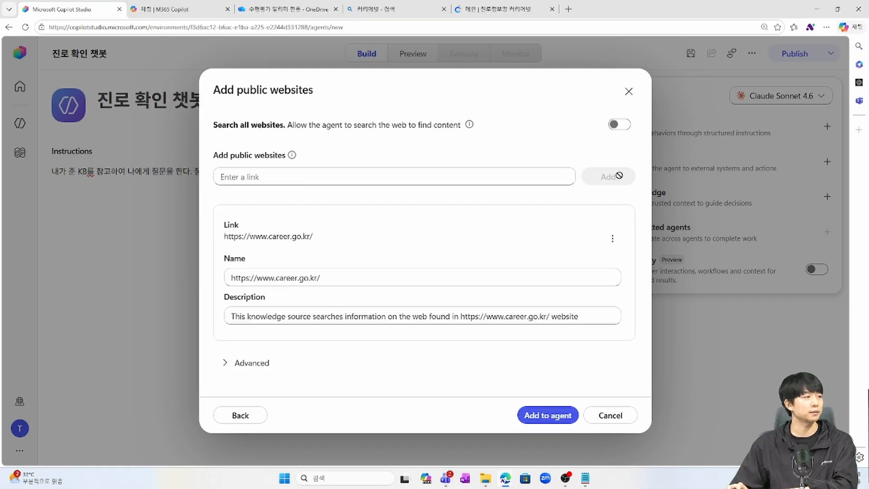
Name the career.go.kr knowledge source 직업 탐색.
{"action": "left_click_drag", "start_coordinate": [341, 278], "coordinate": [131, 264]}
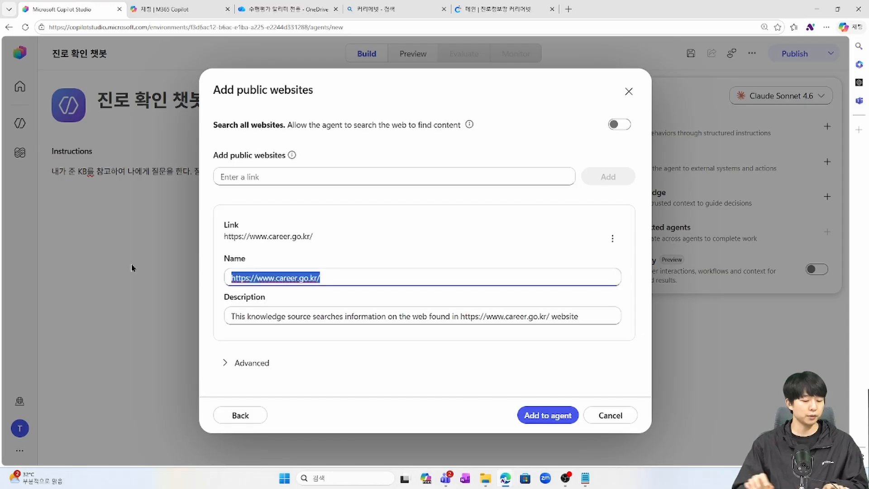
{"action": "type", "text": "wlr"}
{"action": "key", "text": "BackSpace"}
{"action": "key", "text": "BackSpace"}
{"action": "key", "text": "BackSpace"}
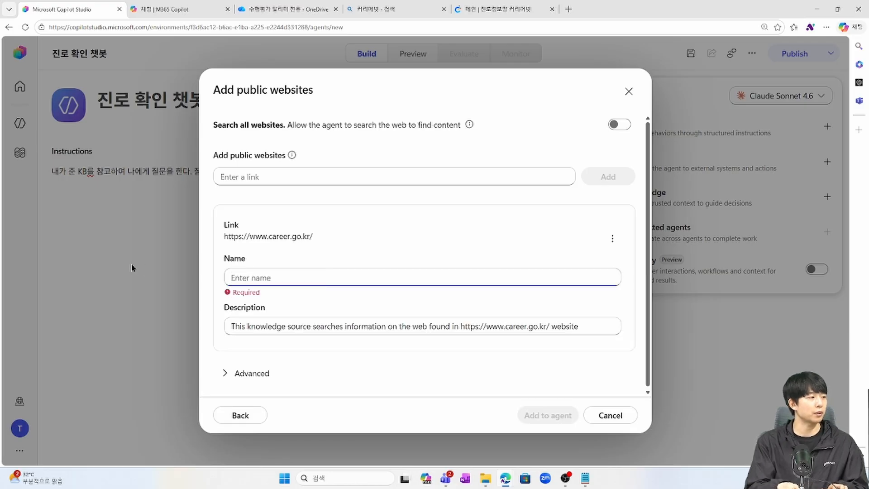
{"action": "type", "text": "직어ㅂ 탐색"}
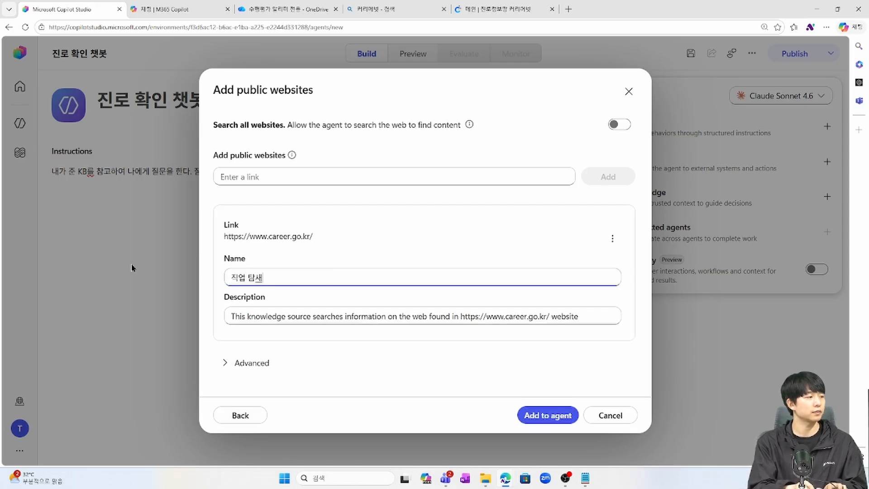
Replace the website's description with 직업 탐색 사이트입니다. and add the knowledge source to the agent.
{"action": "left_click", "coordinate": [295, 315]}
{"action": "key", "text": "ctrl+a"}
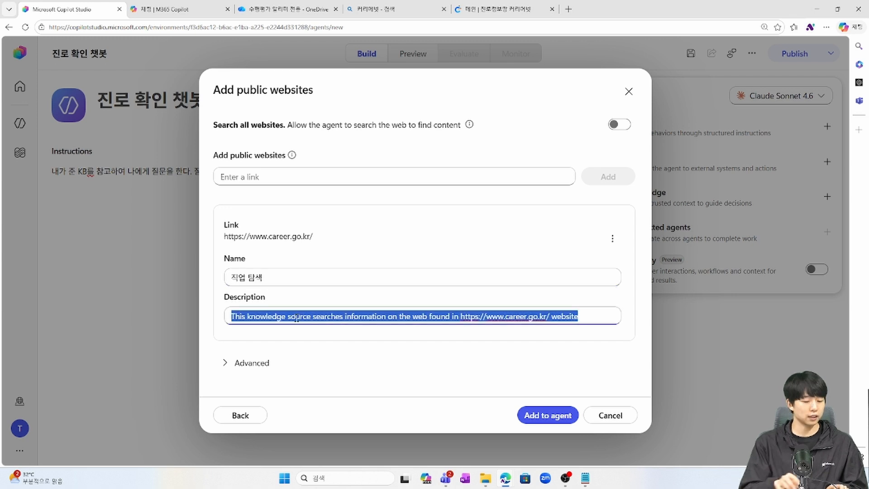
{"action": "type", "text": "지ㄱ업 트"}
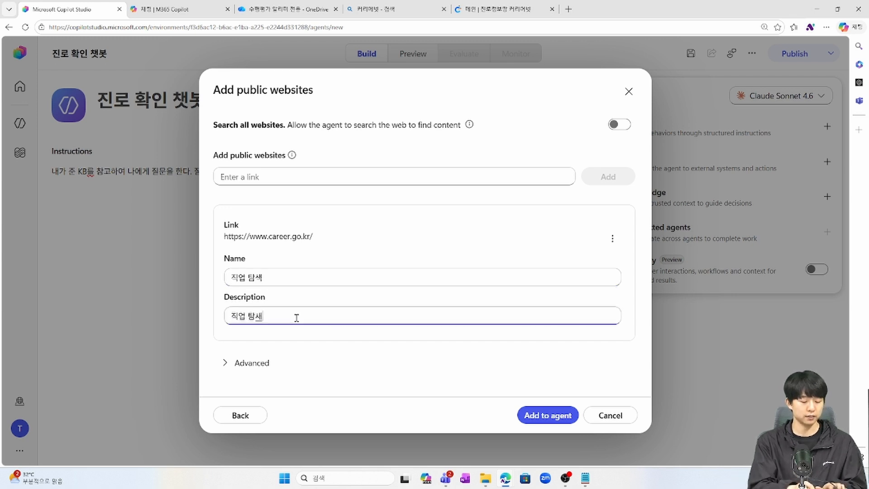
{"action": "type", "text": "ㅏㅁ색 사이"}
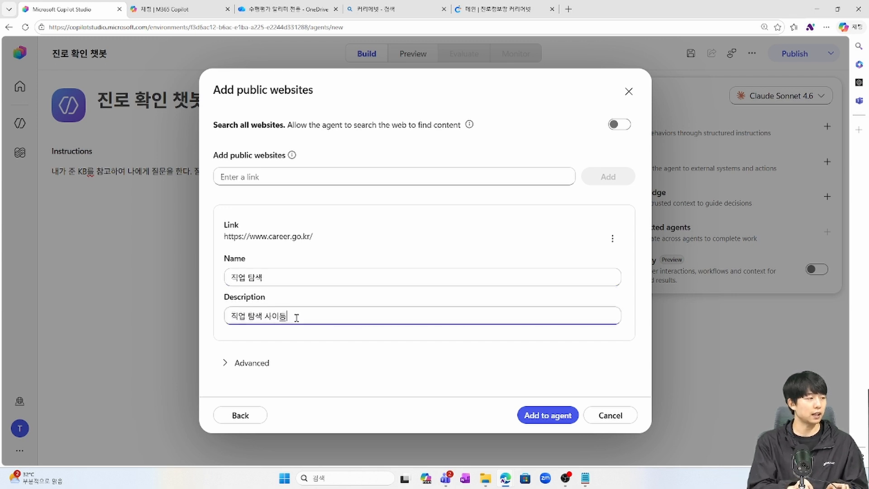
{"action": "type", "text": "트입니다."}
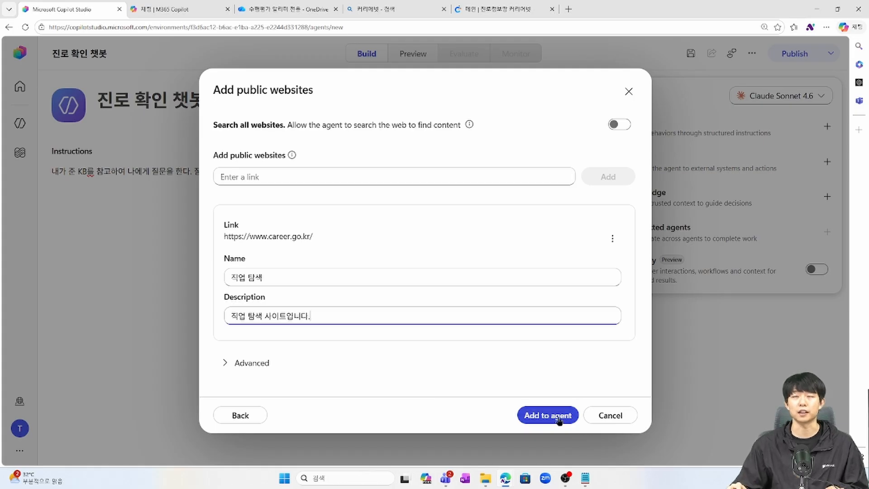
{"action": "left_click", "coordinate": [559, 419]}
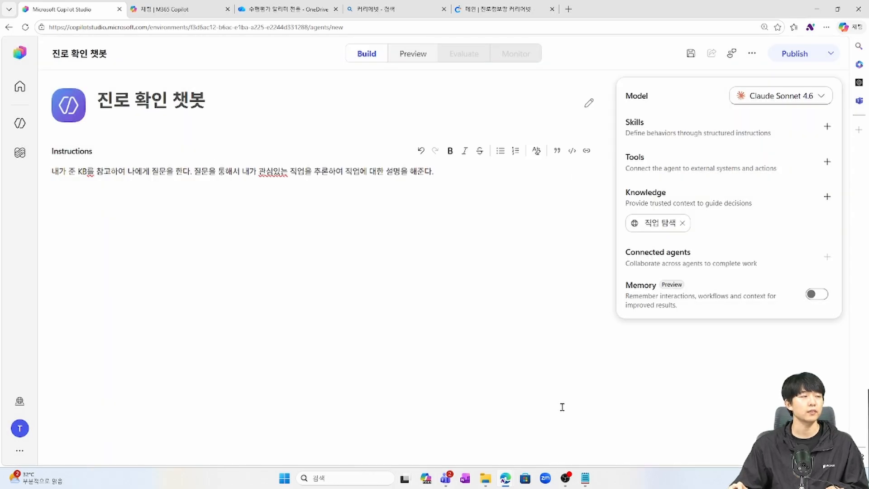
Save the agent and send it the message 안녕? 나는 과학에 관심이 많은 학생이야 in its preview chat.
{"action": "left_click", "coordinate": [689, 54]}
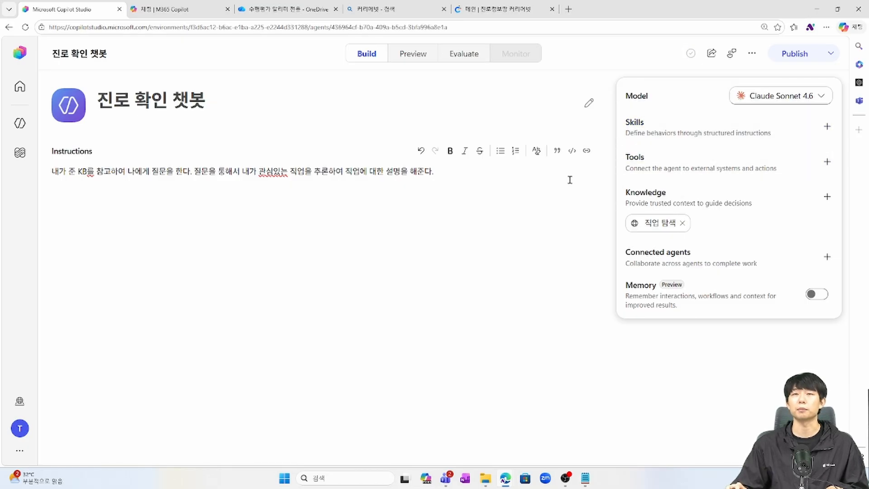
{"action": "left_click", "coordinate": [409, 59]}
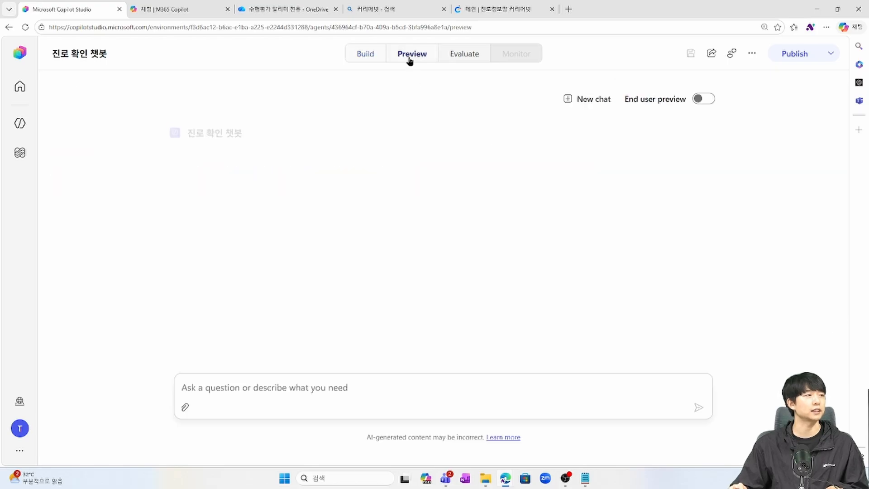
{"action": "left_click", "coordinate": [416, 378]}
{"action": "type", "text": "아ㄴ녕? 나는 "}
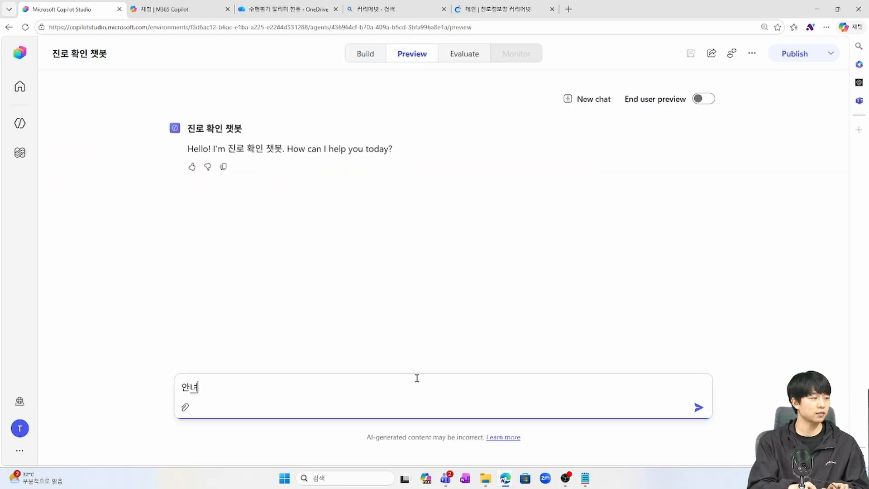
{"action": "type", "text": "과학에 관심이 "}
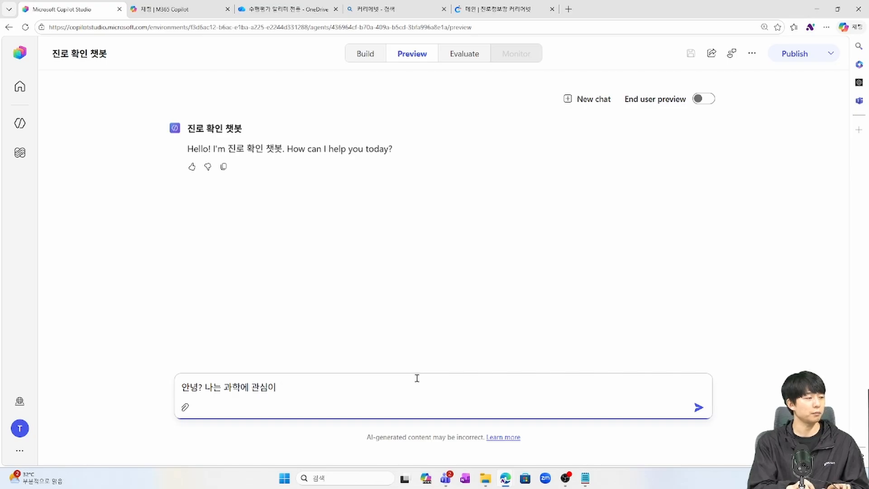
{"action": "type", "text": "많은 학생이"}
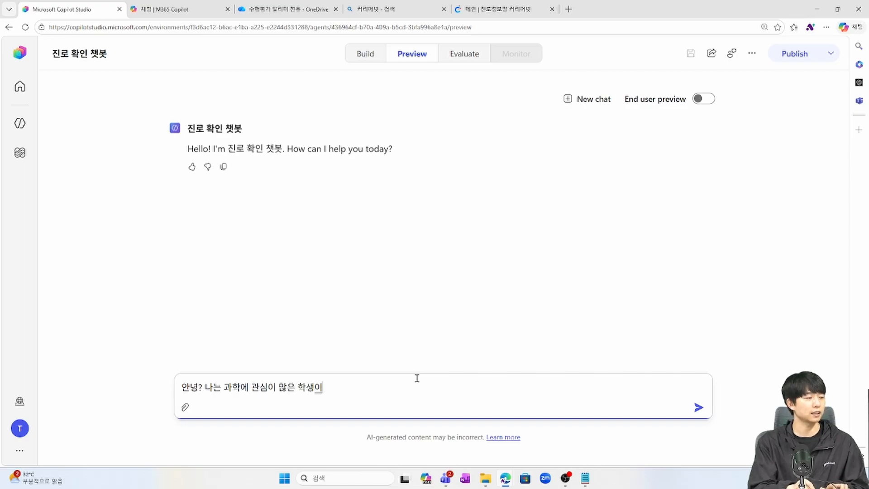
{"action": "type", "text": "야"}
{"action": "key", "text": "Return"}
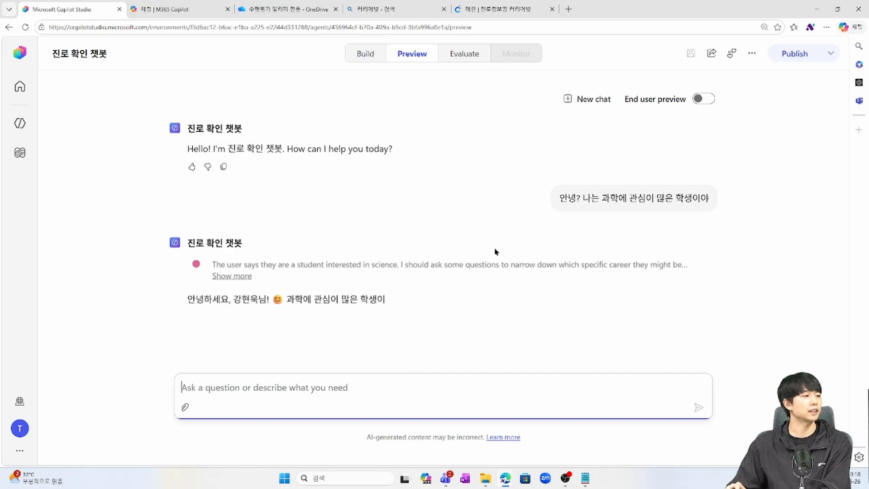
Answer the agent's questions about science field and preferred activity with 컴퓨터 과학에 관심이 있고, 실험 및 연구에 관심이 있어.
{"action": "left_click_drag", "start_coordinate": [353, 230], "coordinate": [375, 241]}
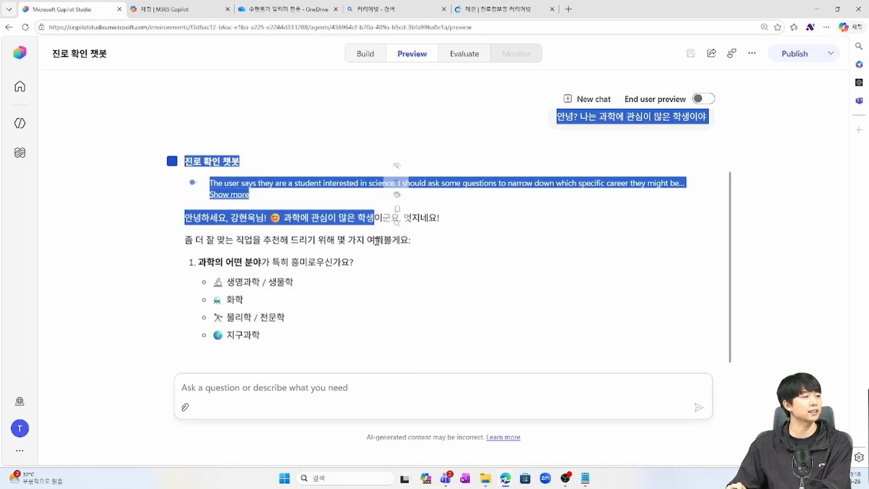
{"action": "left_click", "coordinate": [354, 168]}
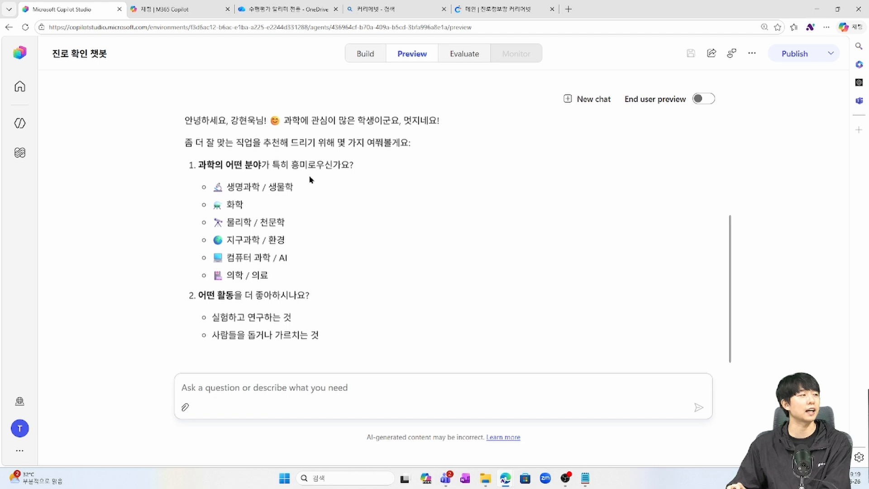
{"action": "scroll", "coordinate": [256, 197], "scroll_direction": "up", "scroll_amount": 2}
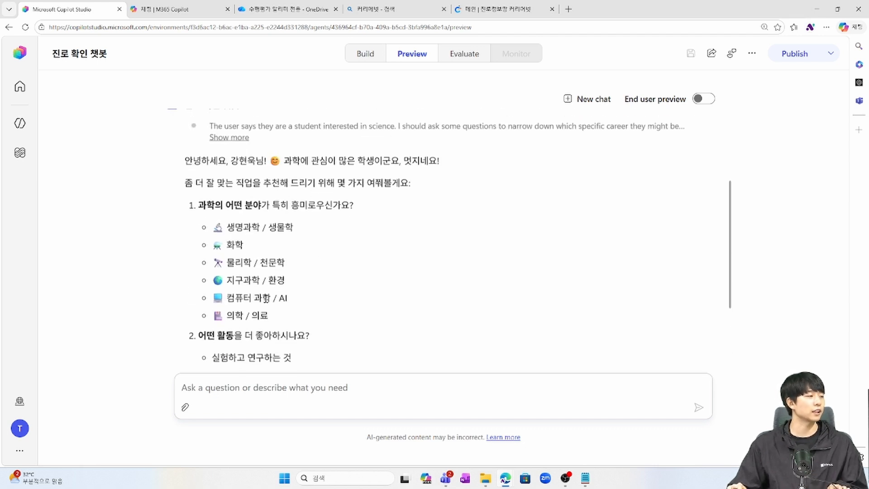
{"action": "left_click_drag", "start_coordinate": [271, 298], "coordinate": [229, 302]}
{"action": "key", "text": "ctrl+c"}
{"action": "left_click", "coordinate": [287, 398]}
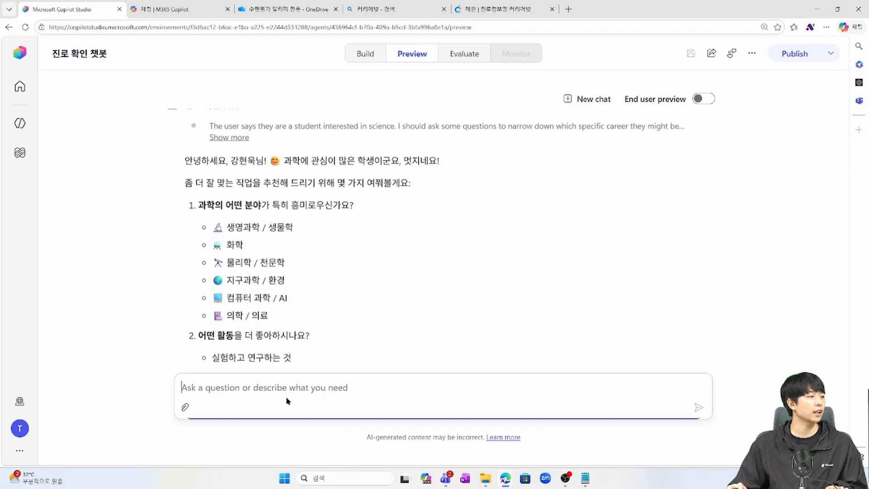
{"action": "key", "text": "ctrl+v"}
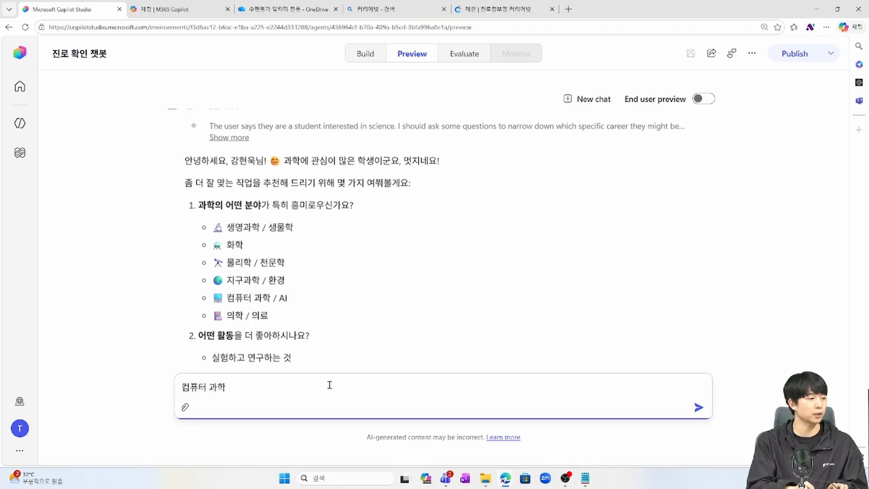
{"action": "type", "text": "에 관시이 있고,"}
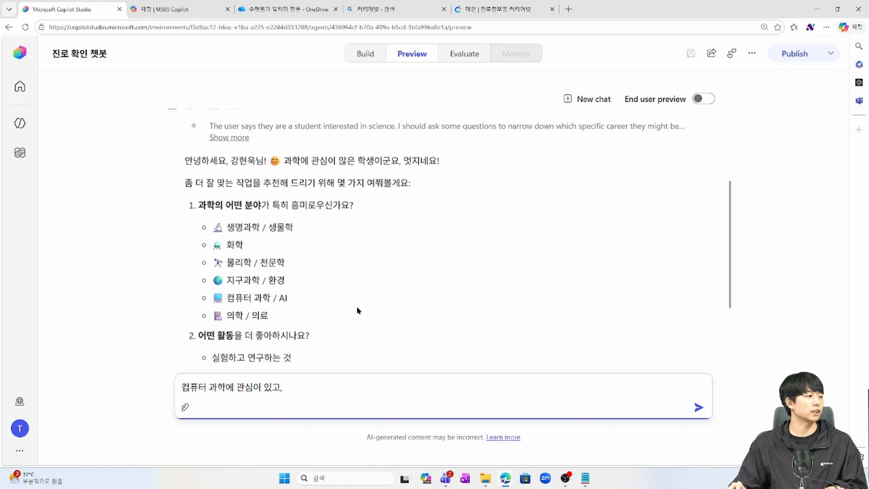
{"action": "scroll", "coordinate": [357, 311], "scroll_direction": "down", "scroll_amount": 2}
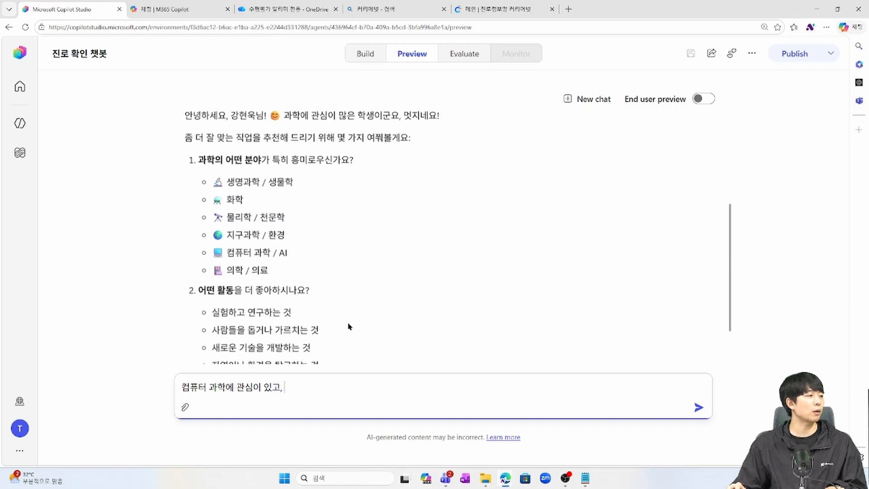
{"action": "type", "text": "실"}
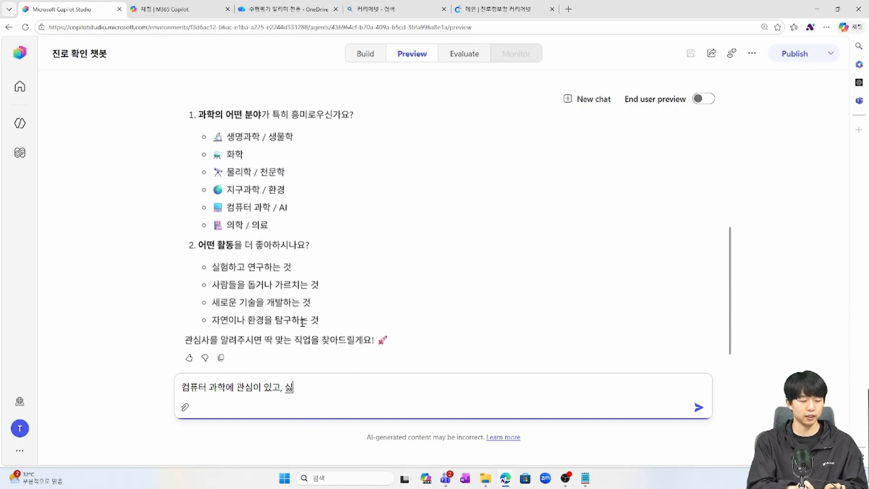
{"action": "type", "text": "험 및 연구에"}
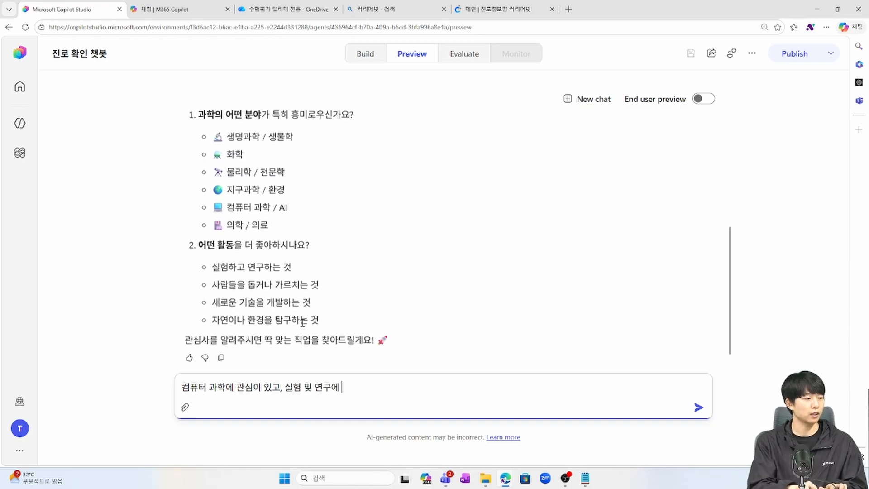
{"action": "type", "text": " 관심이 있어."}
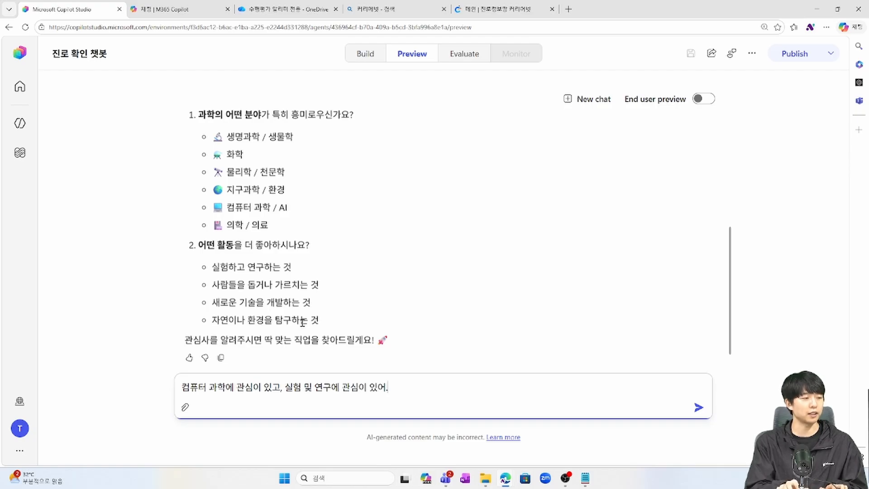
{"action": "key", "text": "Return"}
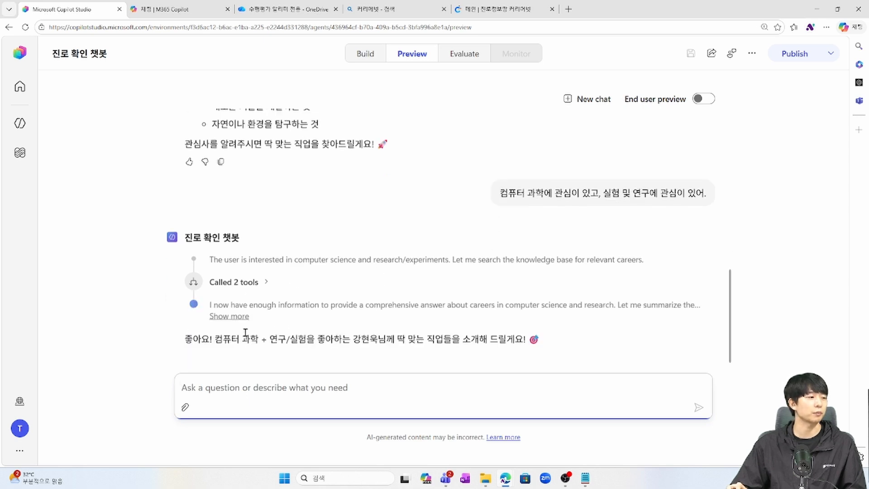
Read through the agent's reply in the preview chat, covering the recommended careers, required aptitudes, related majors, closing advice and citations.
{"action": "left_click_drag", "start_coordinate": [353, 250], "coordinate": [379, 251]}
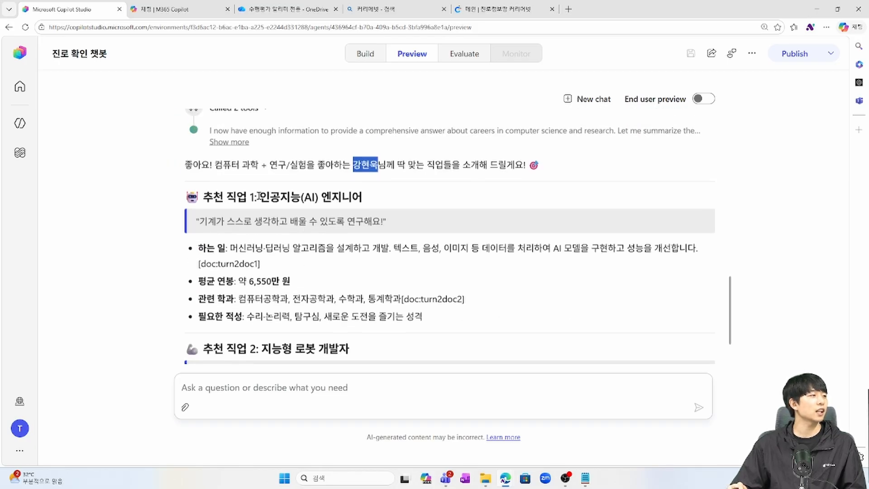
{"action": "left_click_drag", "start_coordinate": [259, 196], "coordinate": [365, 199]}
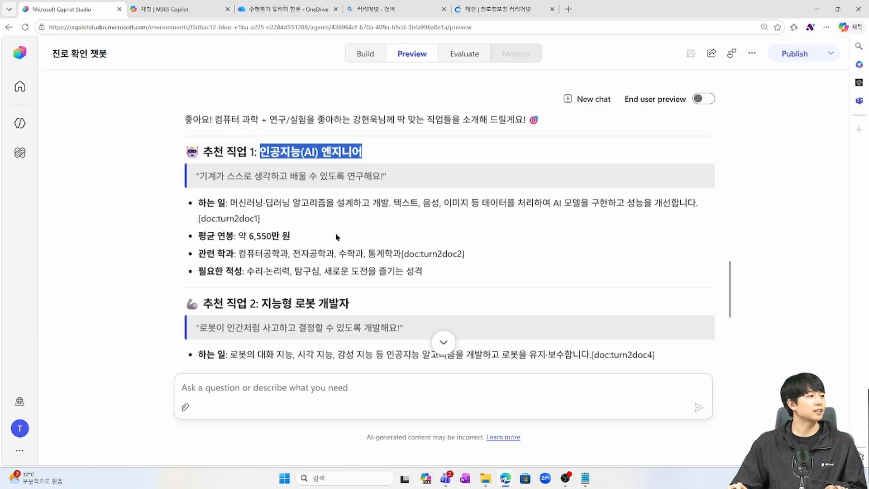
{"action": "left_click_drag", "start_coordinate": [252, 270], "coordinate": [379, 272]}
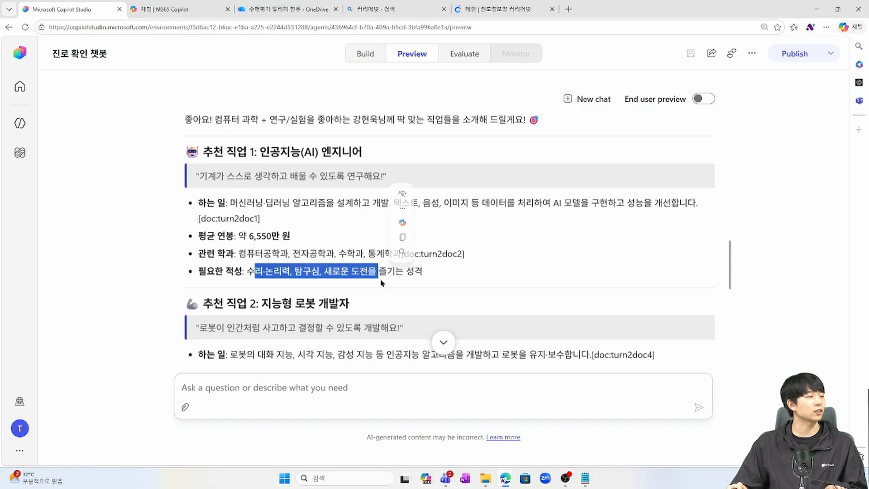
{"action": "left_click_drag", "start_coordinate": [271, 259], "coordinate": [349, 259]}
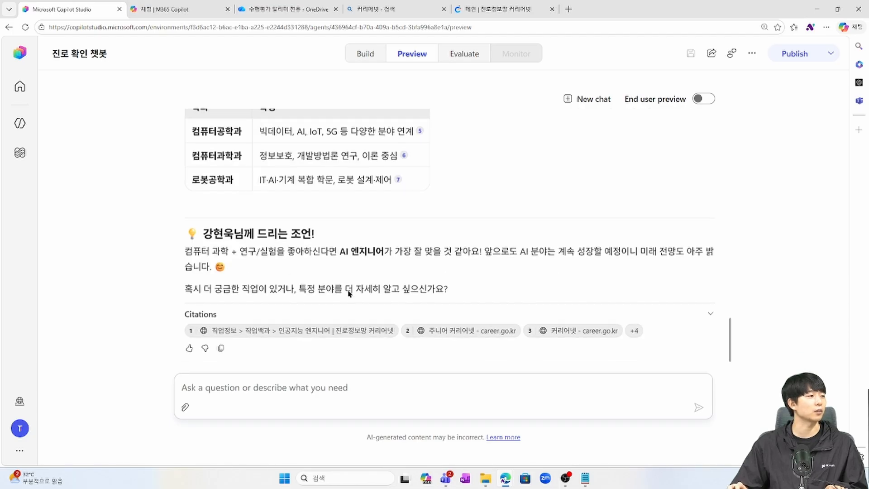
{"action": "scroll", "coordinate": [317, 285], "scroll_direction": "up", "scroll_amount": 5}
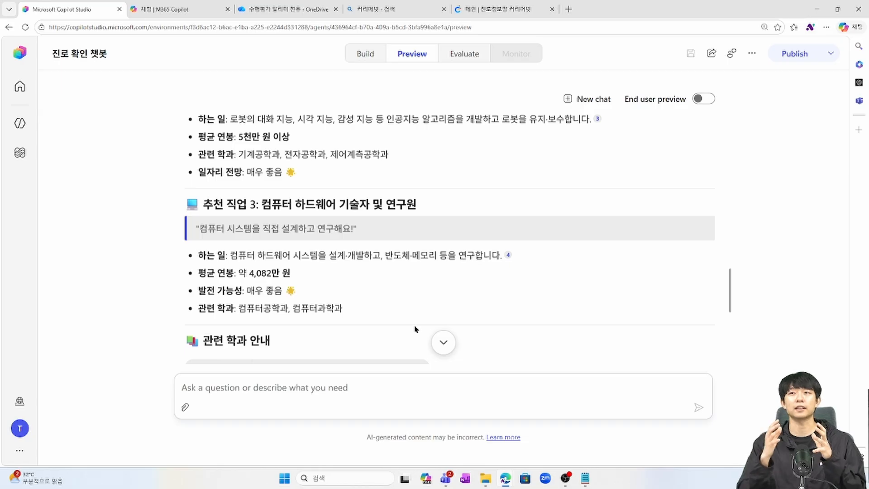
{"action": "scroll", "coordinate": [415, 329], "scroll_direction": "up", "scroll_amount": 10}
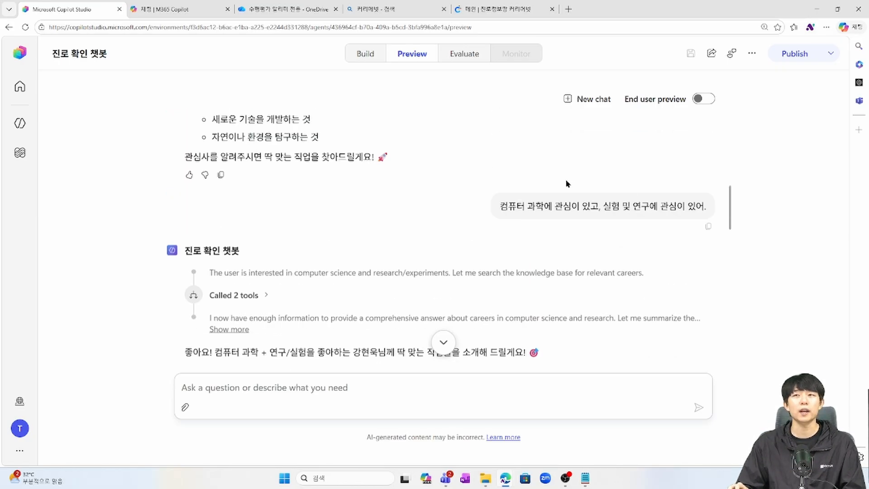
{"action": "scroll", "coordinate": [463, 263], "scroll_direction": "down", "scroll_amount": 4}
Review the conversation from the first science-interest message through the follow-up answer to the first career recommendation.
{"action": "scroll", "coordinate": [354, 243], "scroll_direction": "up", "scroll_amount": 15}
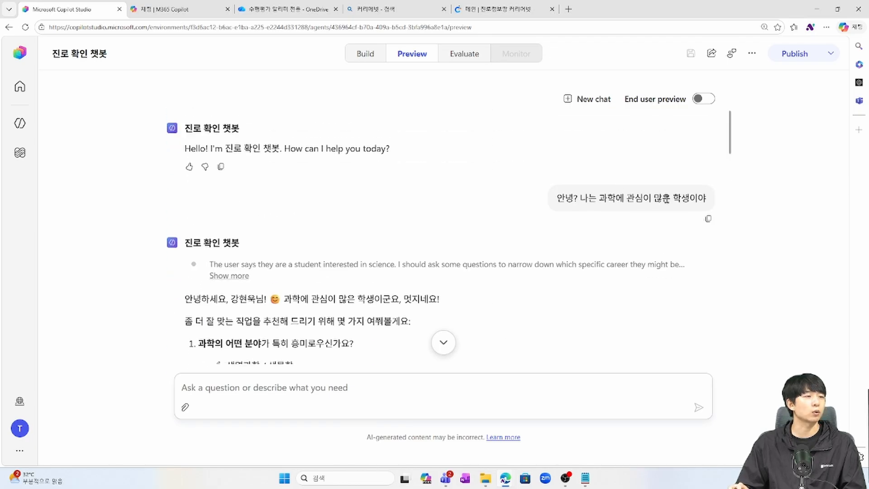
{"action": "left_click_drag", "start_coordinate": [671, 198], "coordinate": [614, 199]}
{"action": "scroll", "coordinate": [607, 271], "scroll_direction": "down", "scroll_amount": 12}
{"action": "left_click_drag", "start_coordinate": [641, 165], "coordinate": [571, 167]}
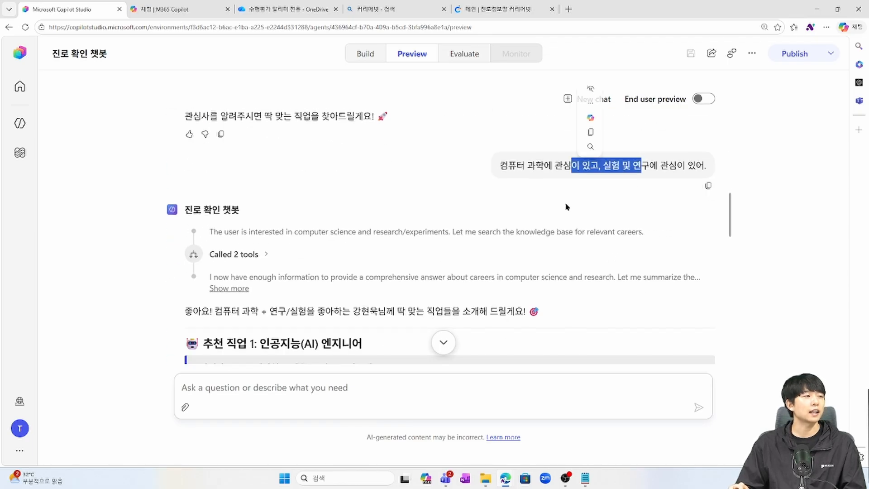
{"action": "scroll", "coordinate": [332, 264], "scroll_direction": "down", "scroll_amount": 3}
{"action": "left_click_drag", "start_coordinate": [260, 208], "coordinate": [362, 208]}
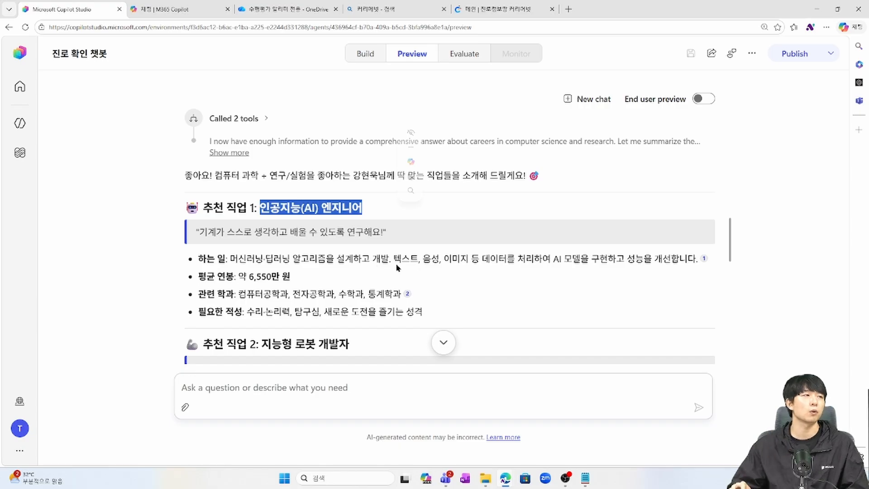
{"action": "scroll", "coordinate": [378, 76], "scroll_direction": "up", "scroll_amount": 1}
Return to the agent's build settings and check which kinds of knowledge sources can be added, without adding one.
{"action": "left_click", "coordinate": [372, 58]}
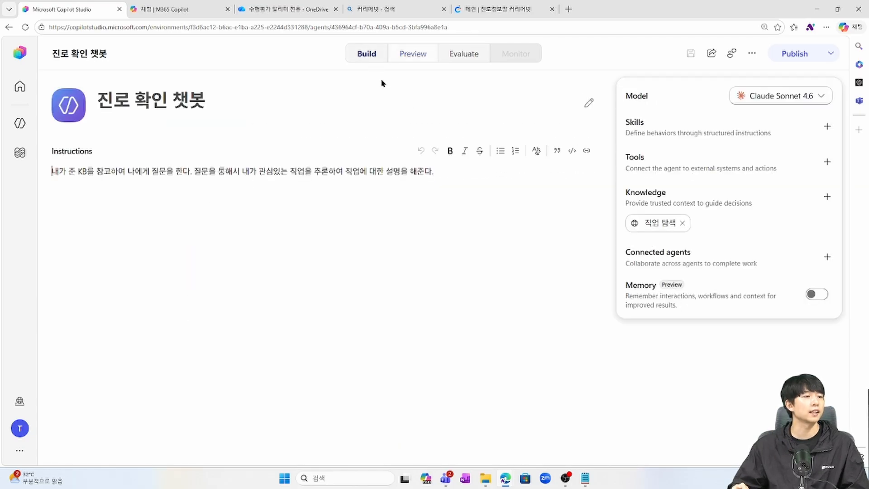
{"action": "left_click", "coordinate": [731, 200]}
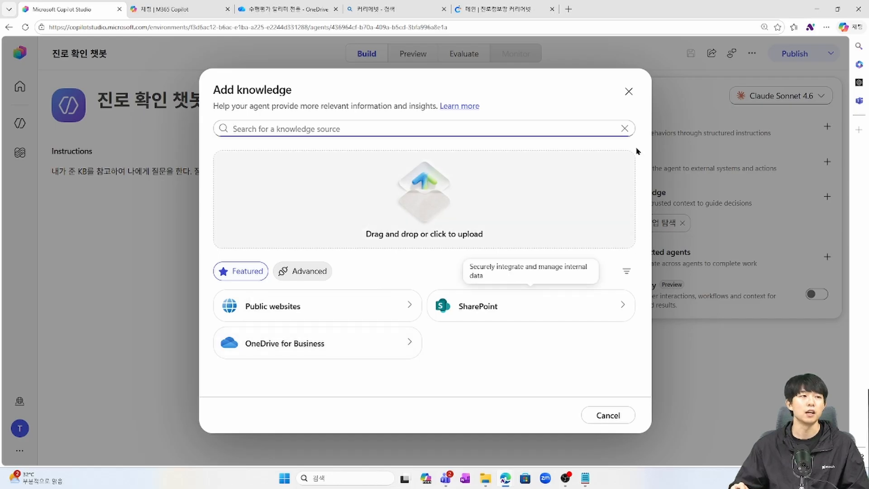
{"action": "left_click", "coordinate": [628, 91]}
{"action": "left_click", "coordinate": [560, 350]}
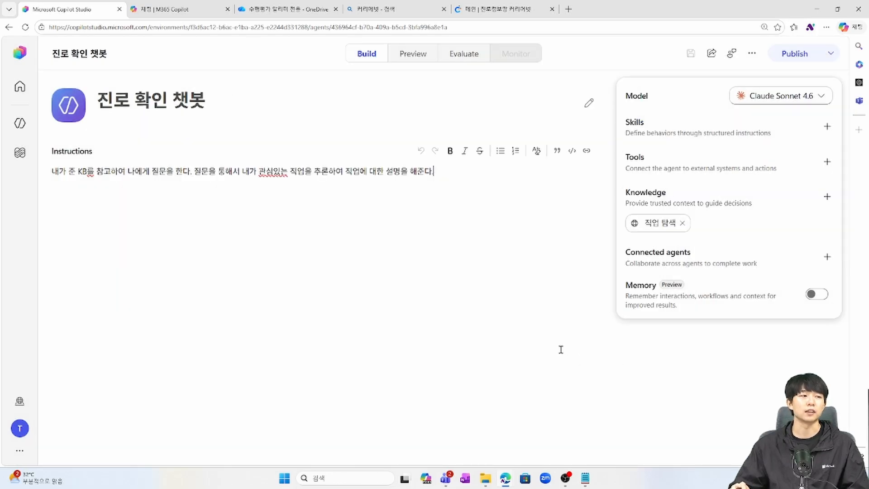